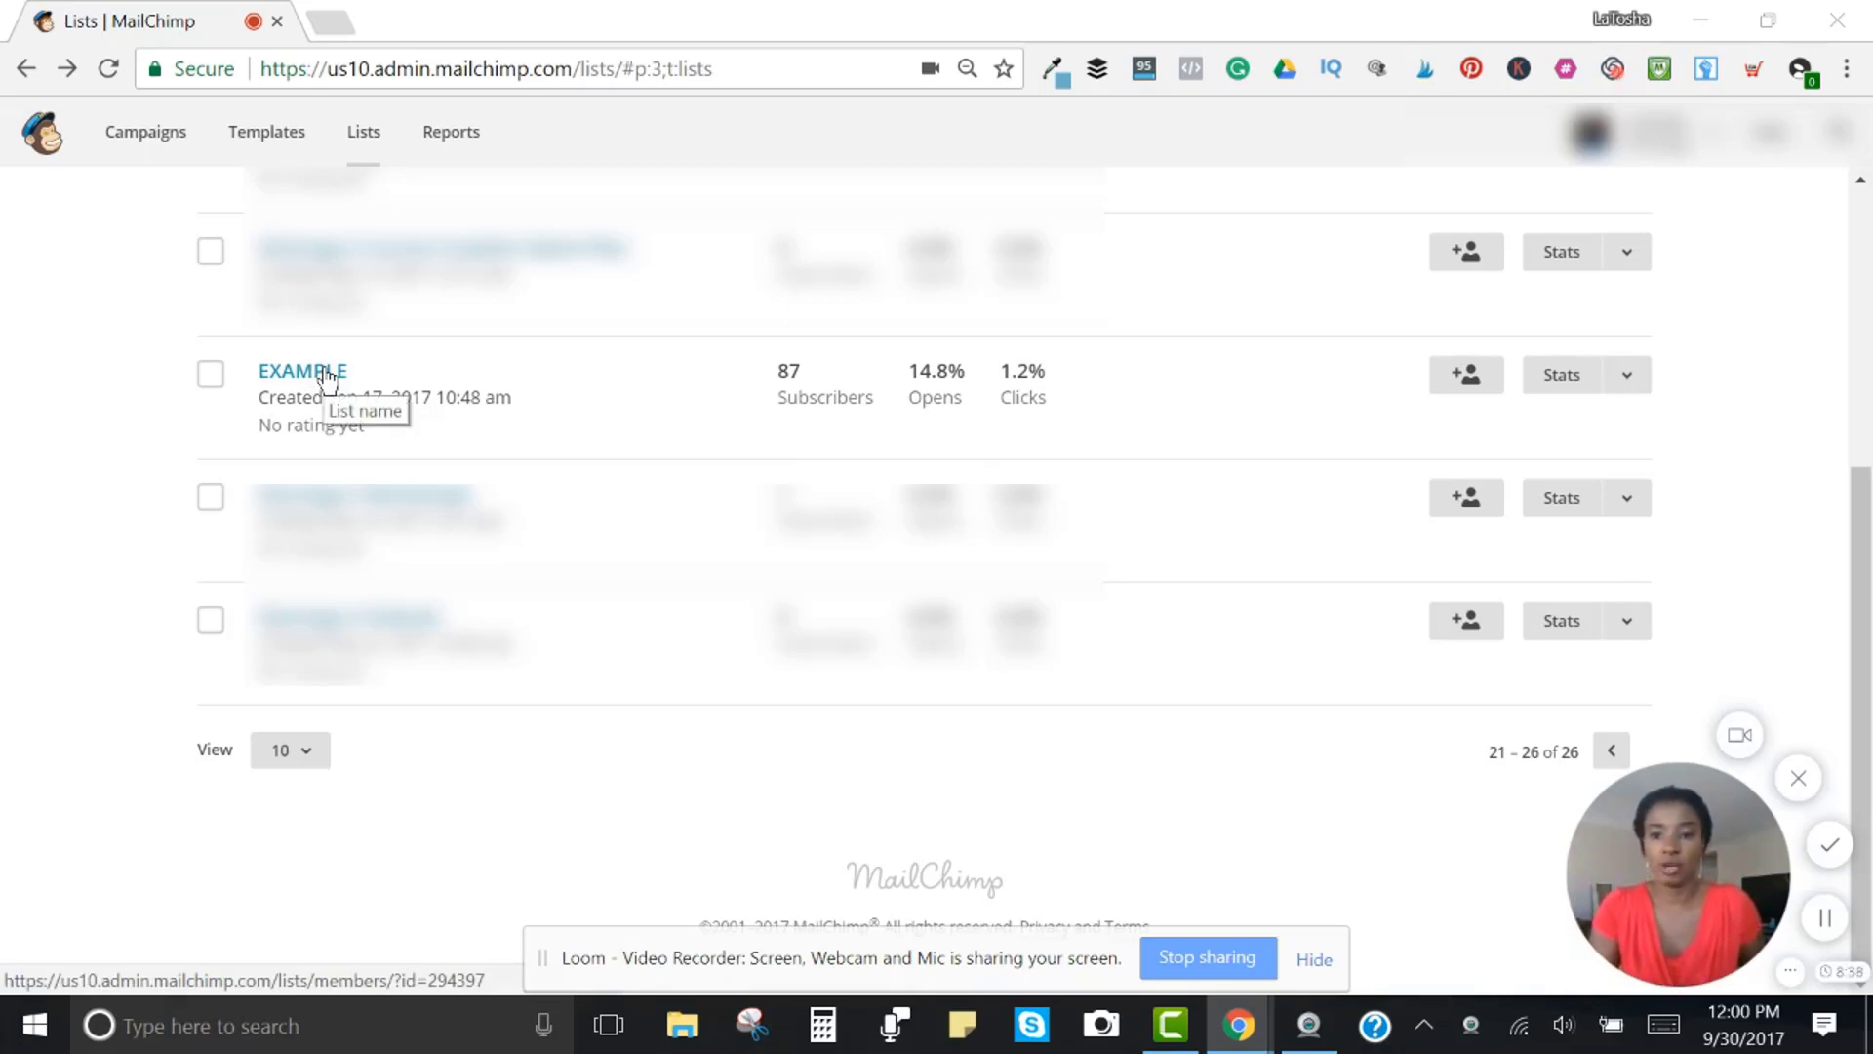
Open the EXAMPLE list's subscriber table and review its 87 subscribed contacts.
{"action": "left_click", "coordinate": [327, 373]}
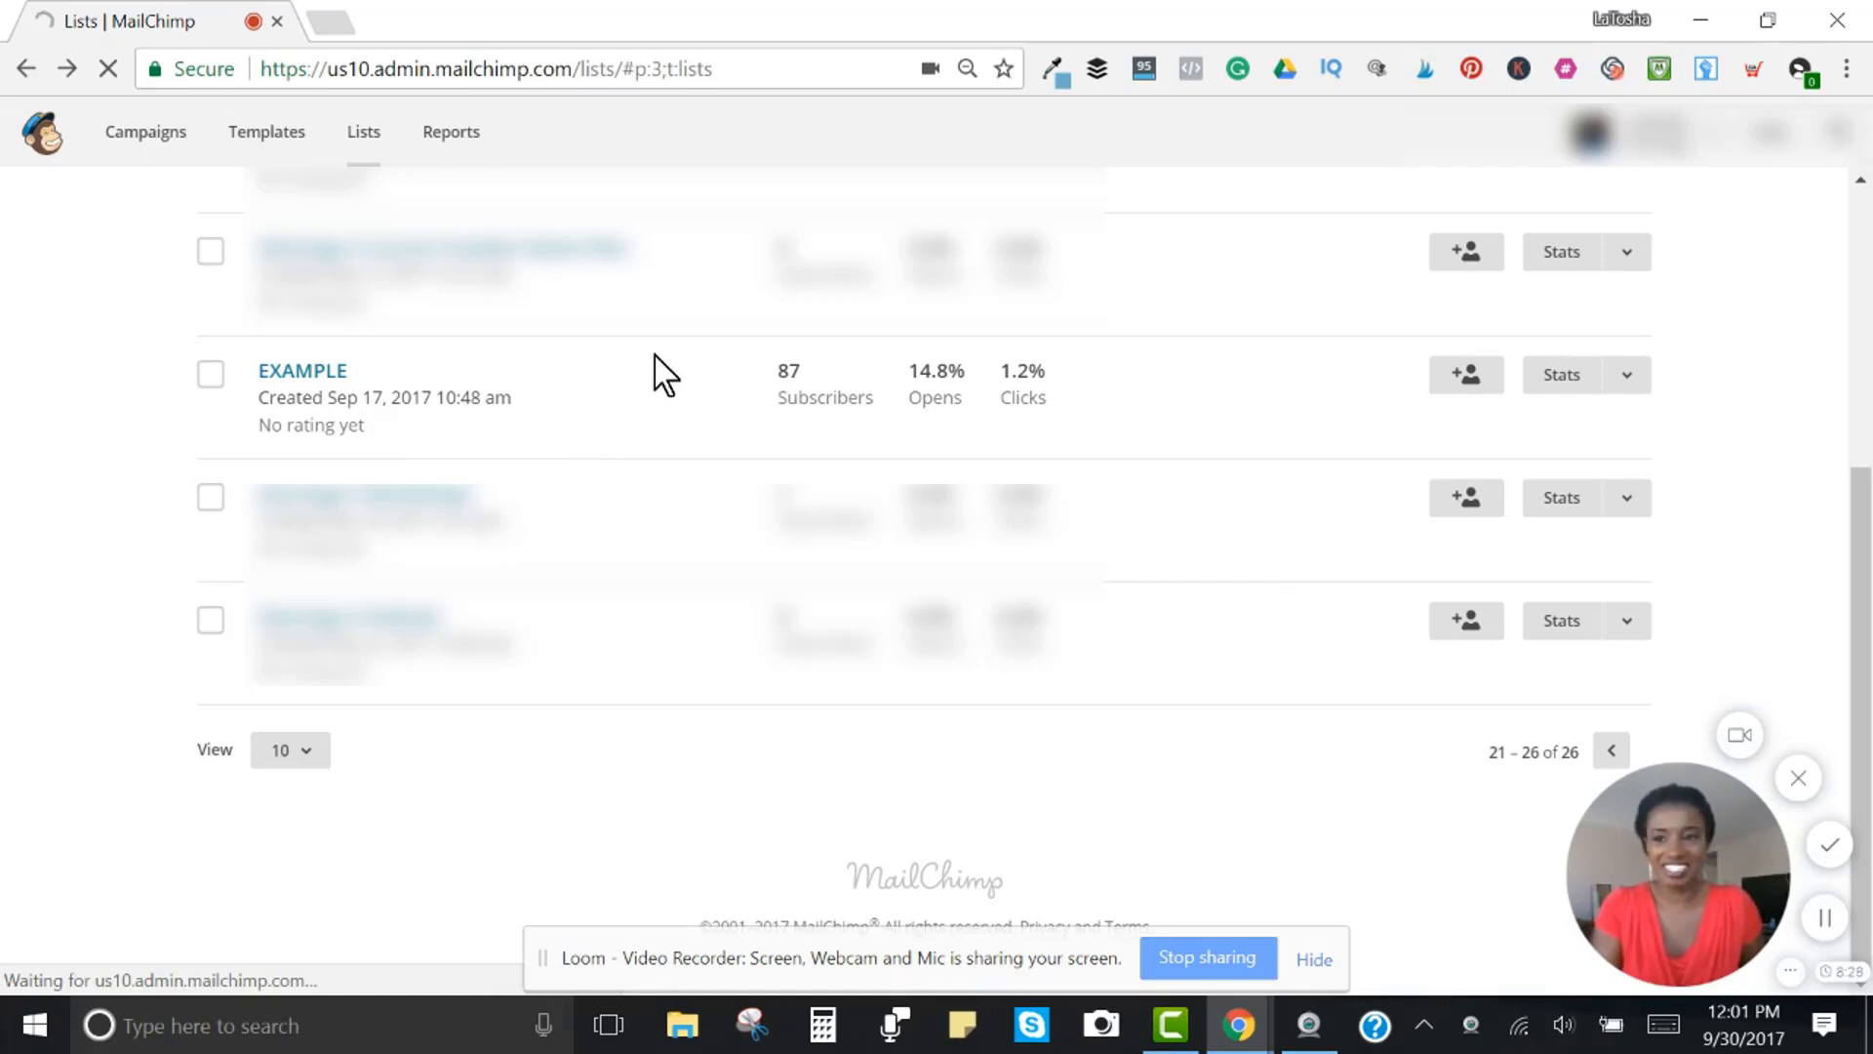
{"action": "left_click", "coordinate": [333, 371]}
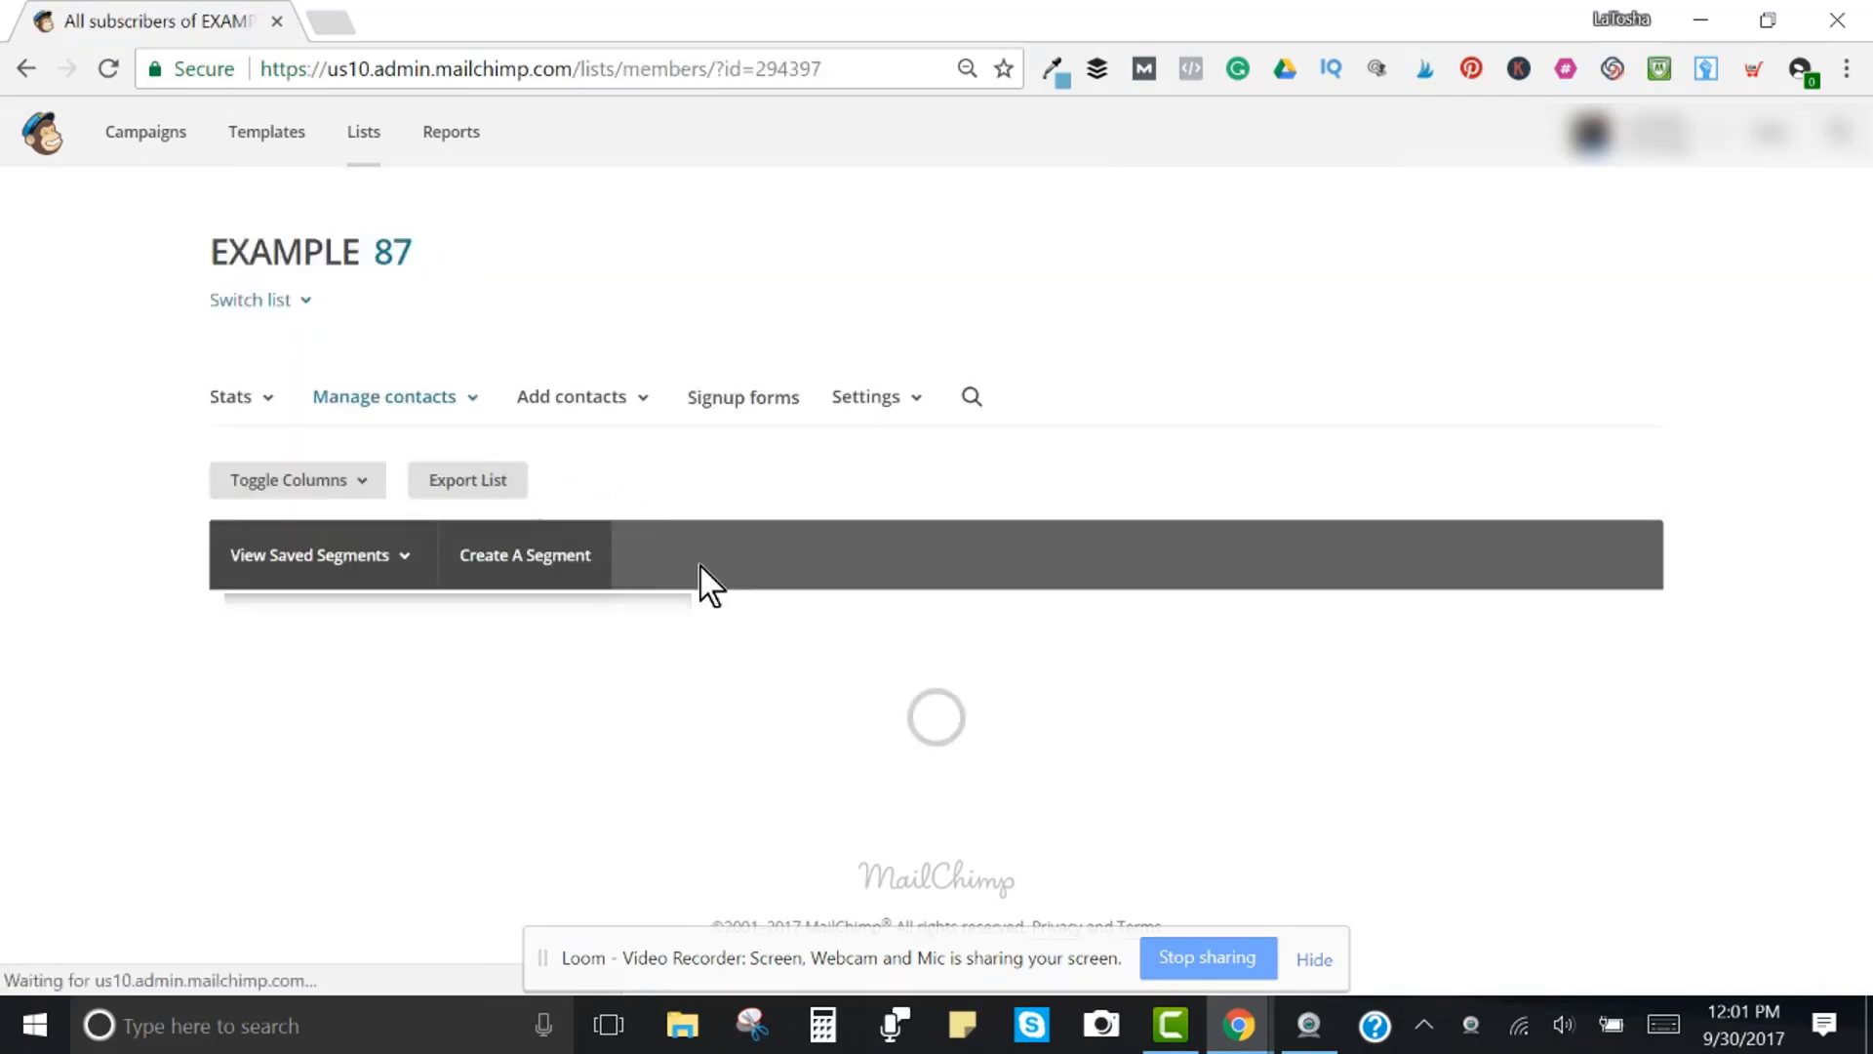
{"action": "scroll", "coordinate": [936, 543], "scroll_direction": "down", "scroll_amount": 2}
{"action": "scroll", "coordinate": [829, 532], "scroll_direction": "down", "scroll_amount": 2}
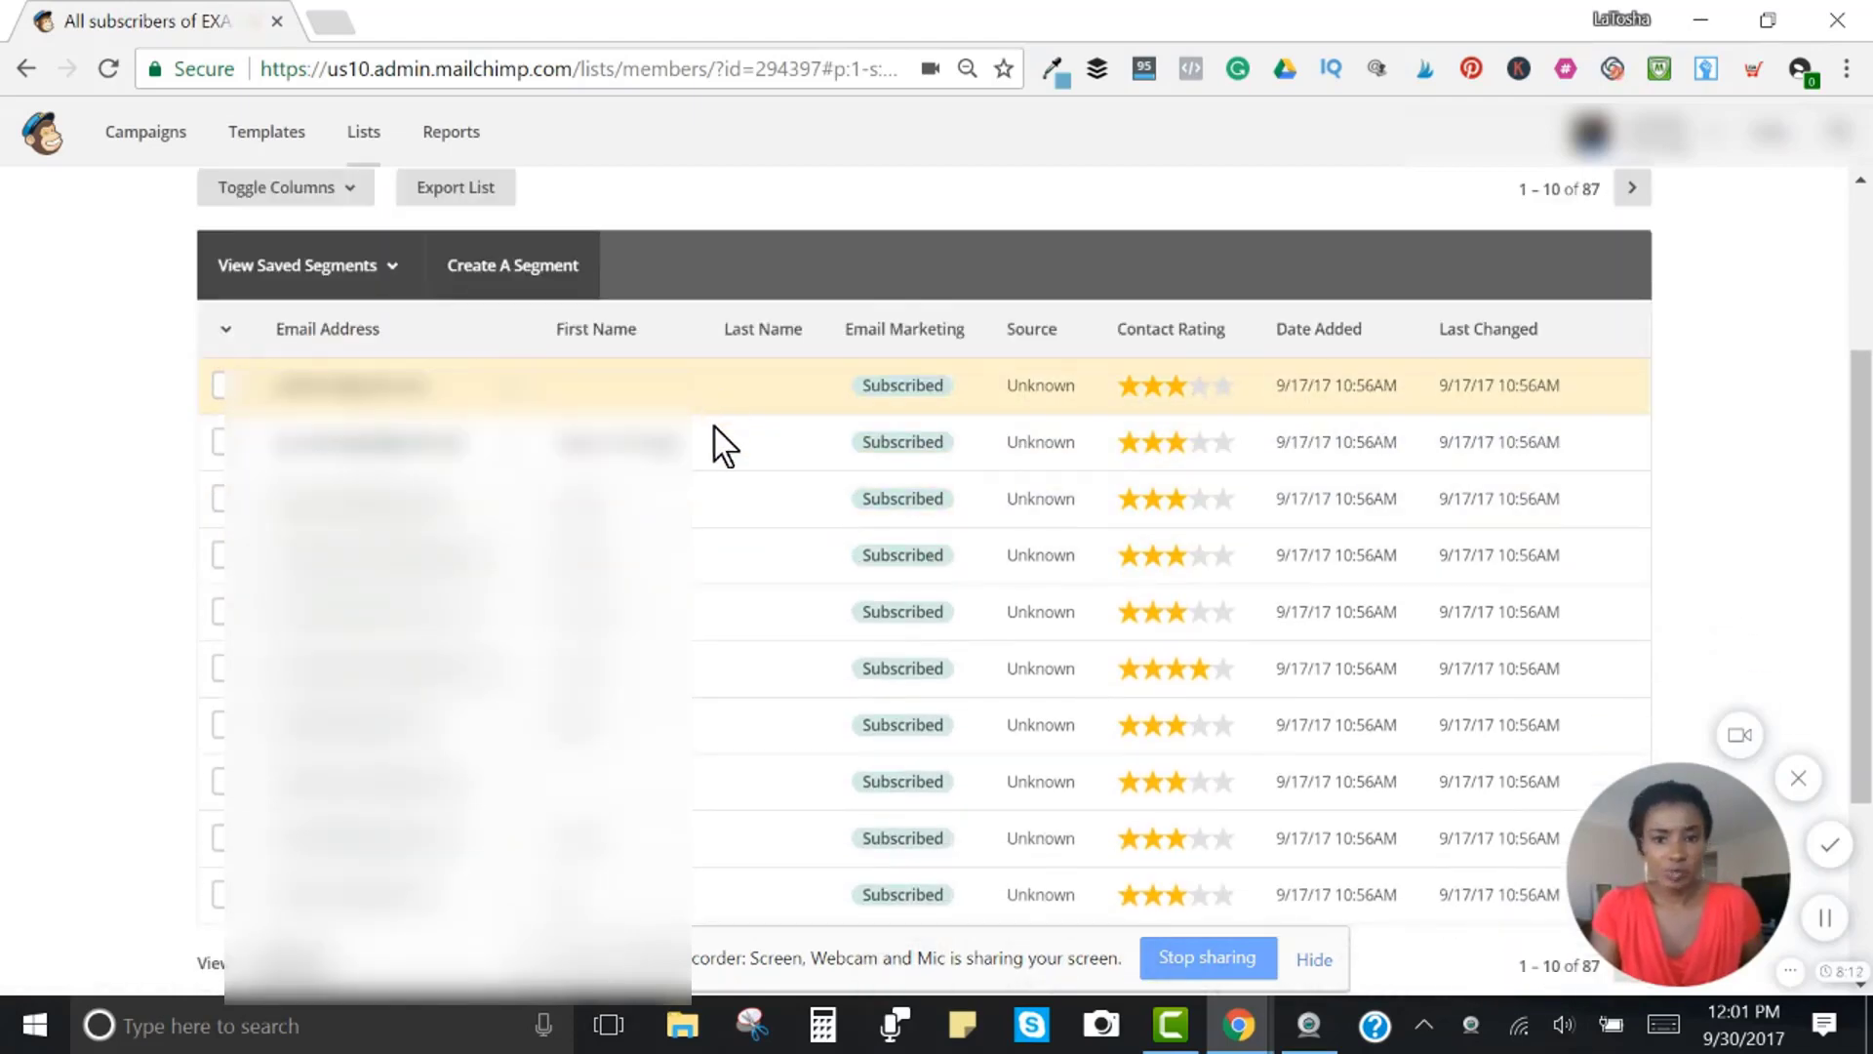
{"action": "scroll", "coordinate": [717, 458], "scroll_direction": "up", "scroll_amount": 2}
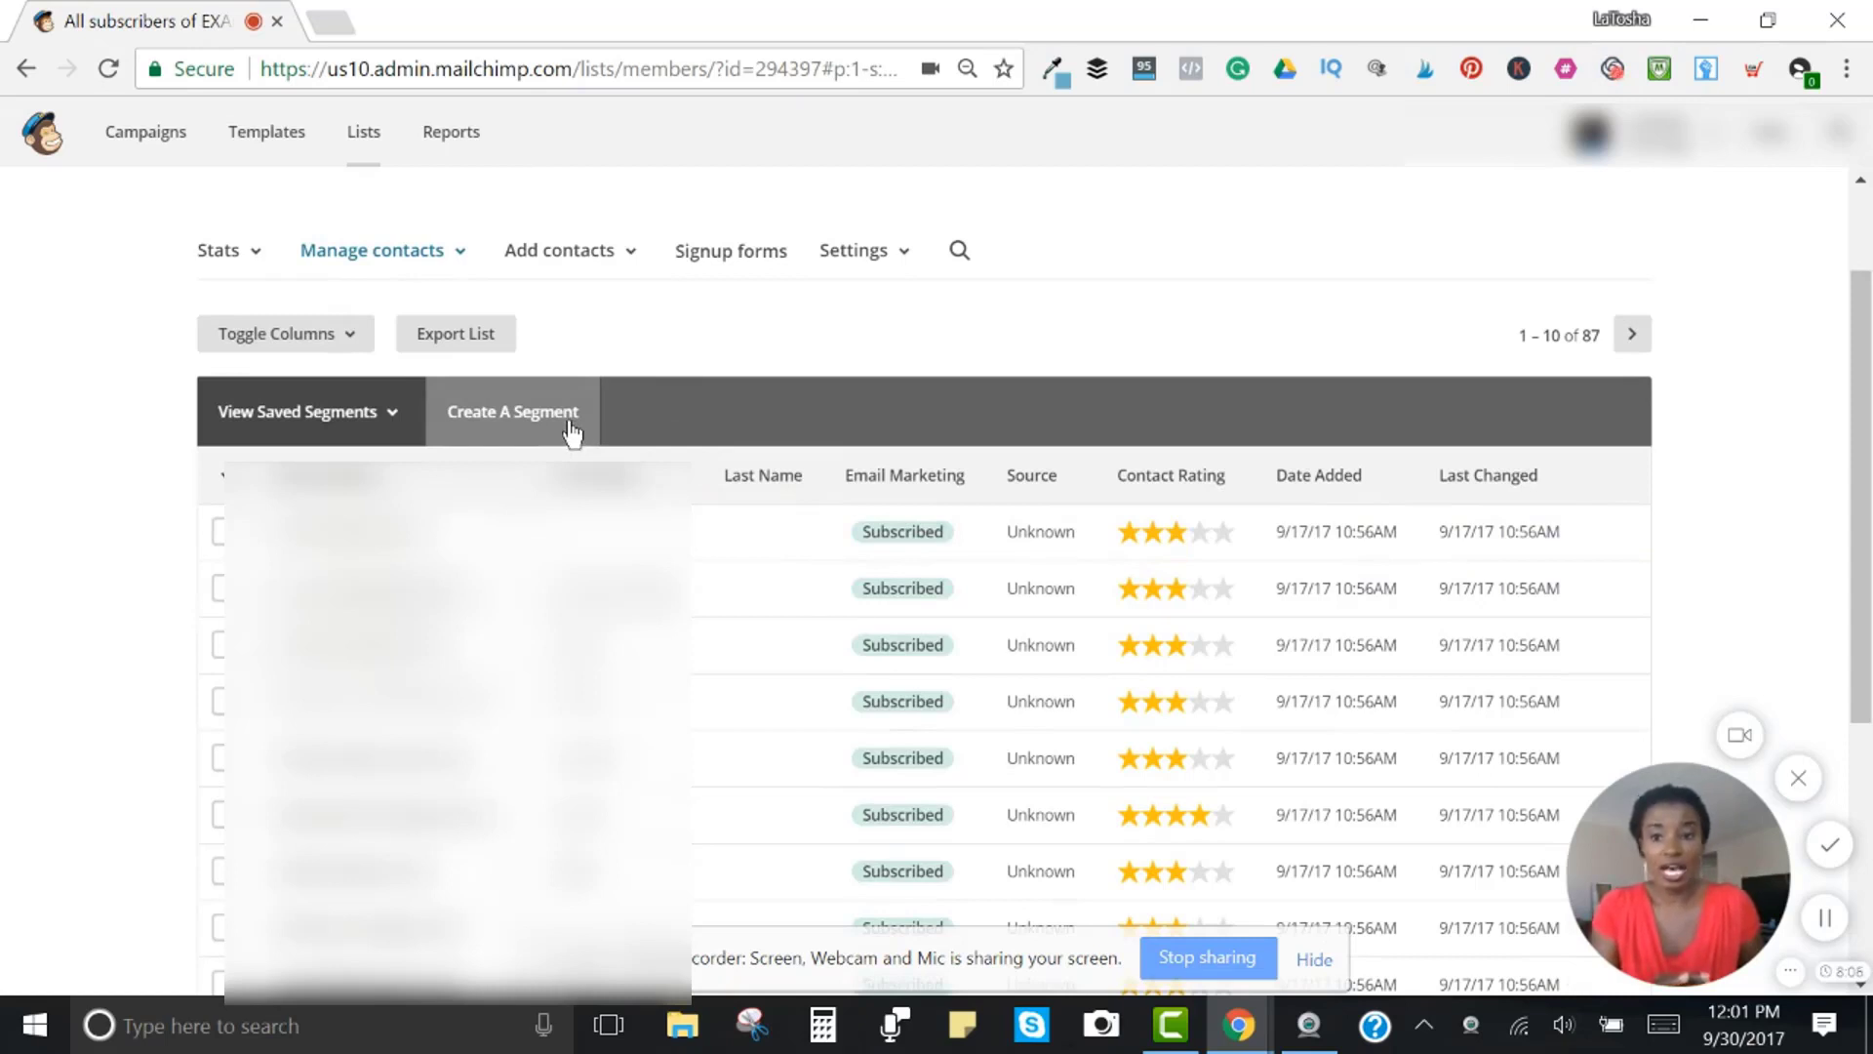
Start a new segment for the EXAMPLE list with Create A Segment.
{"action": "left_click", "coordinate": [576, 429]}
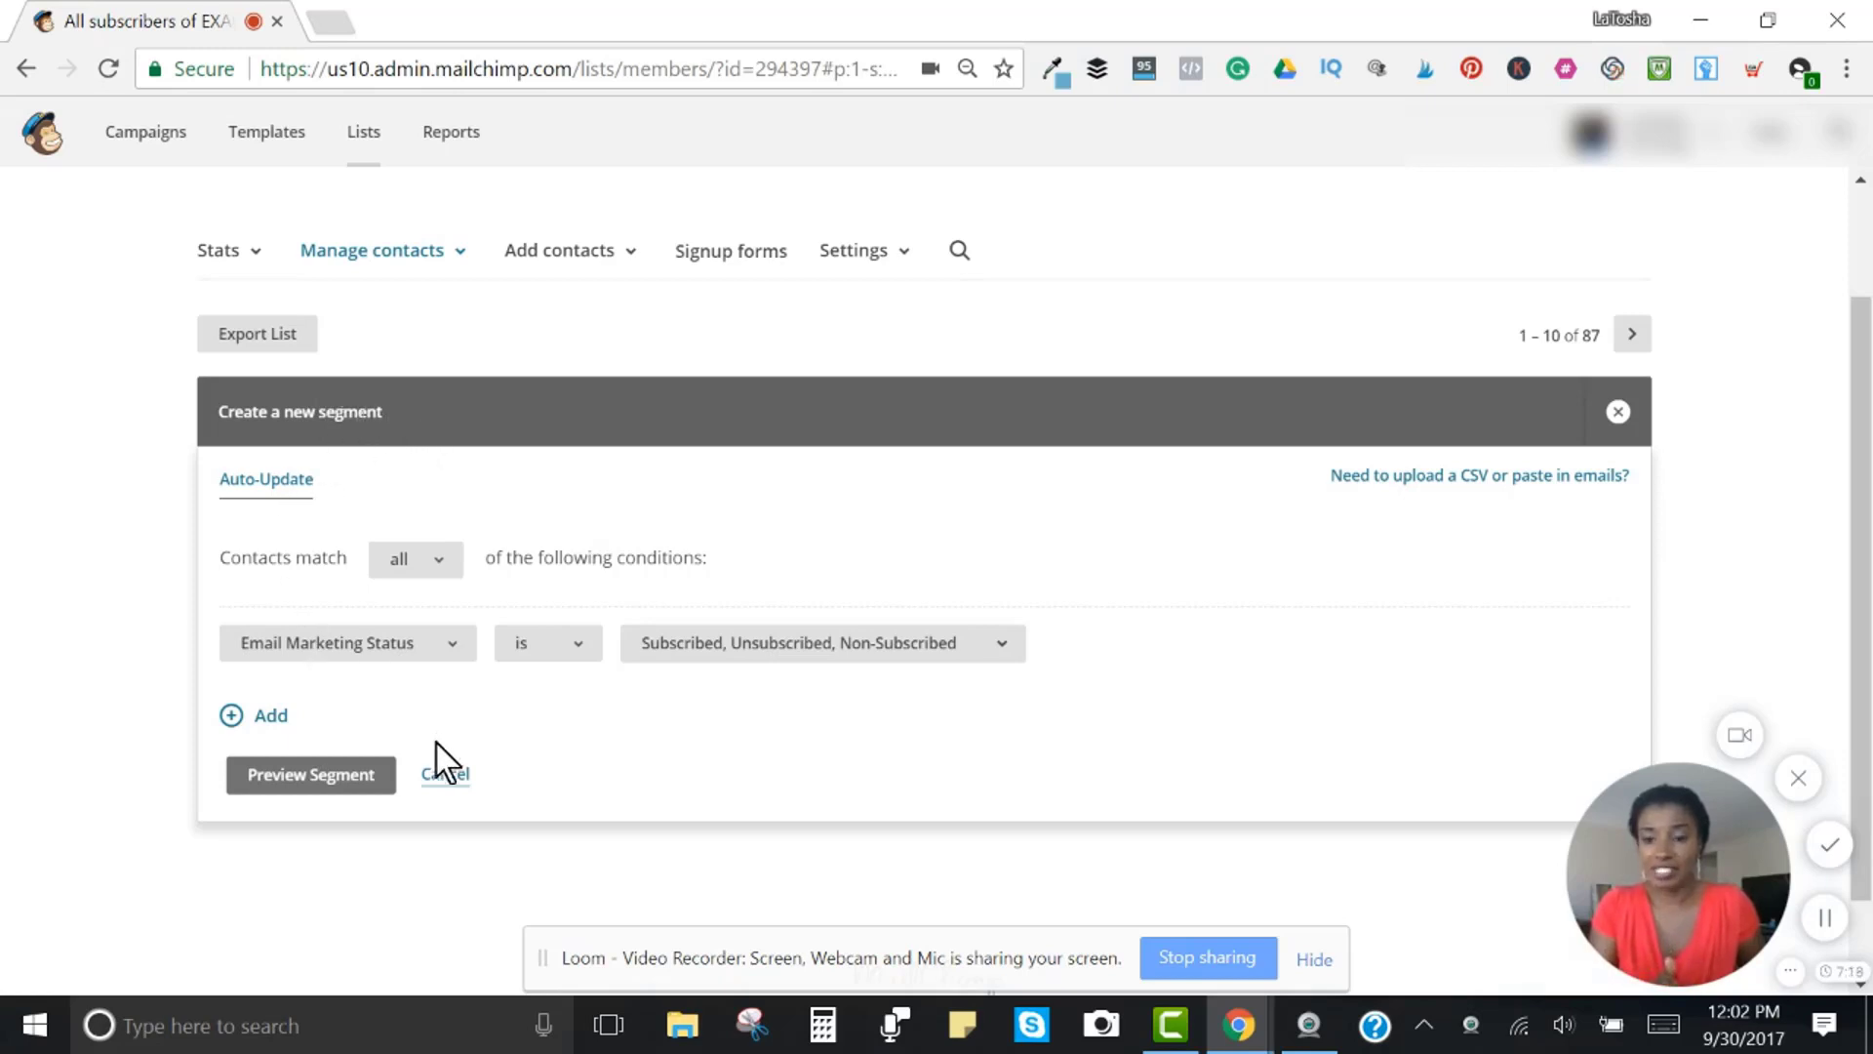
Browse the Subscriber Data, Merge Fields and Integrations fields for the condition.
{"action": "left_click", "coordinate": [438, 653]}
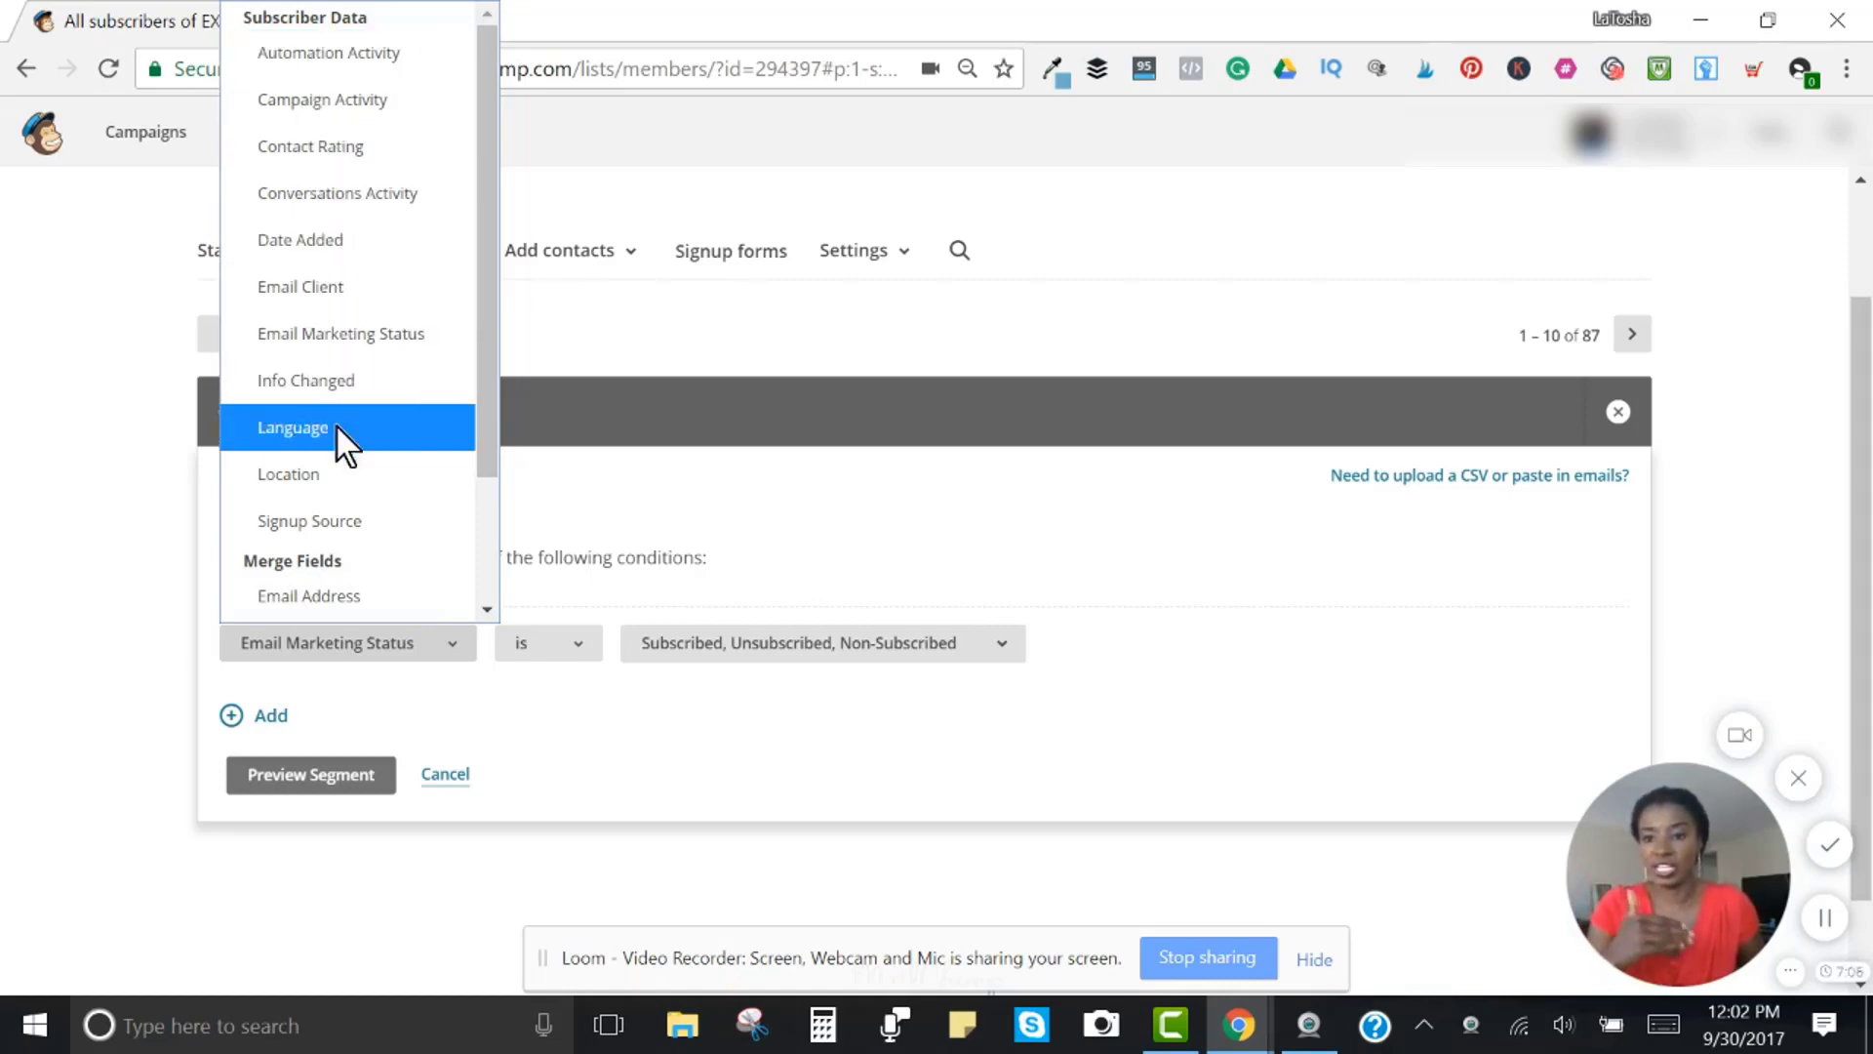
{"action": "scroll", "coordinate": [375, 524], "scroll_direction": "down", "scroll_amount": 2}
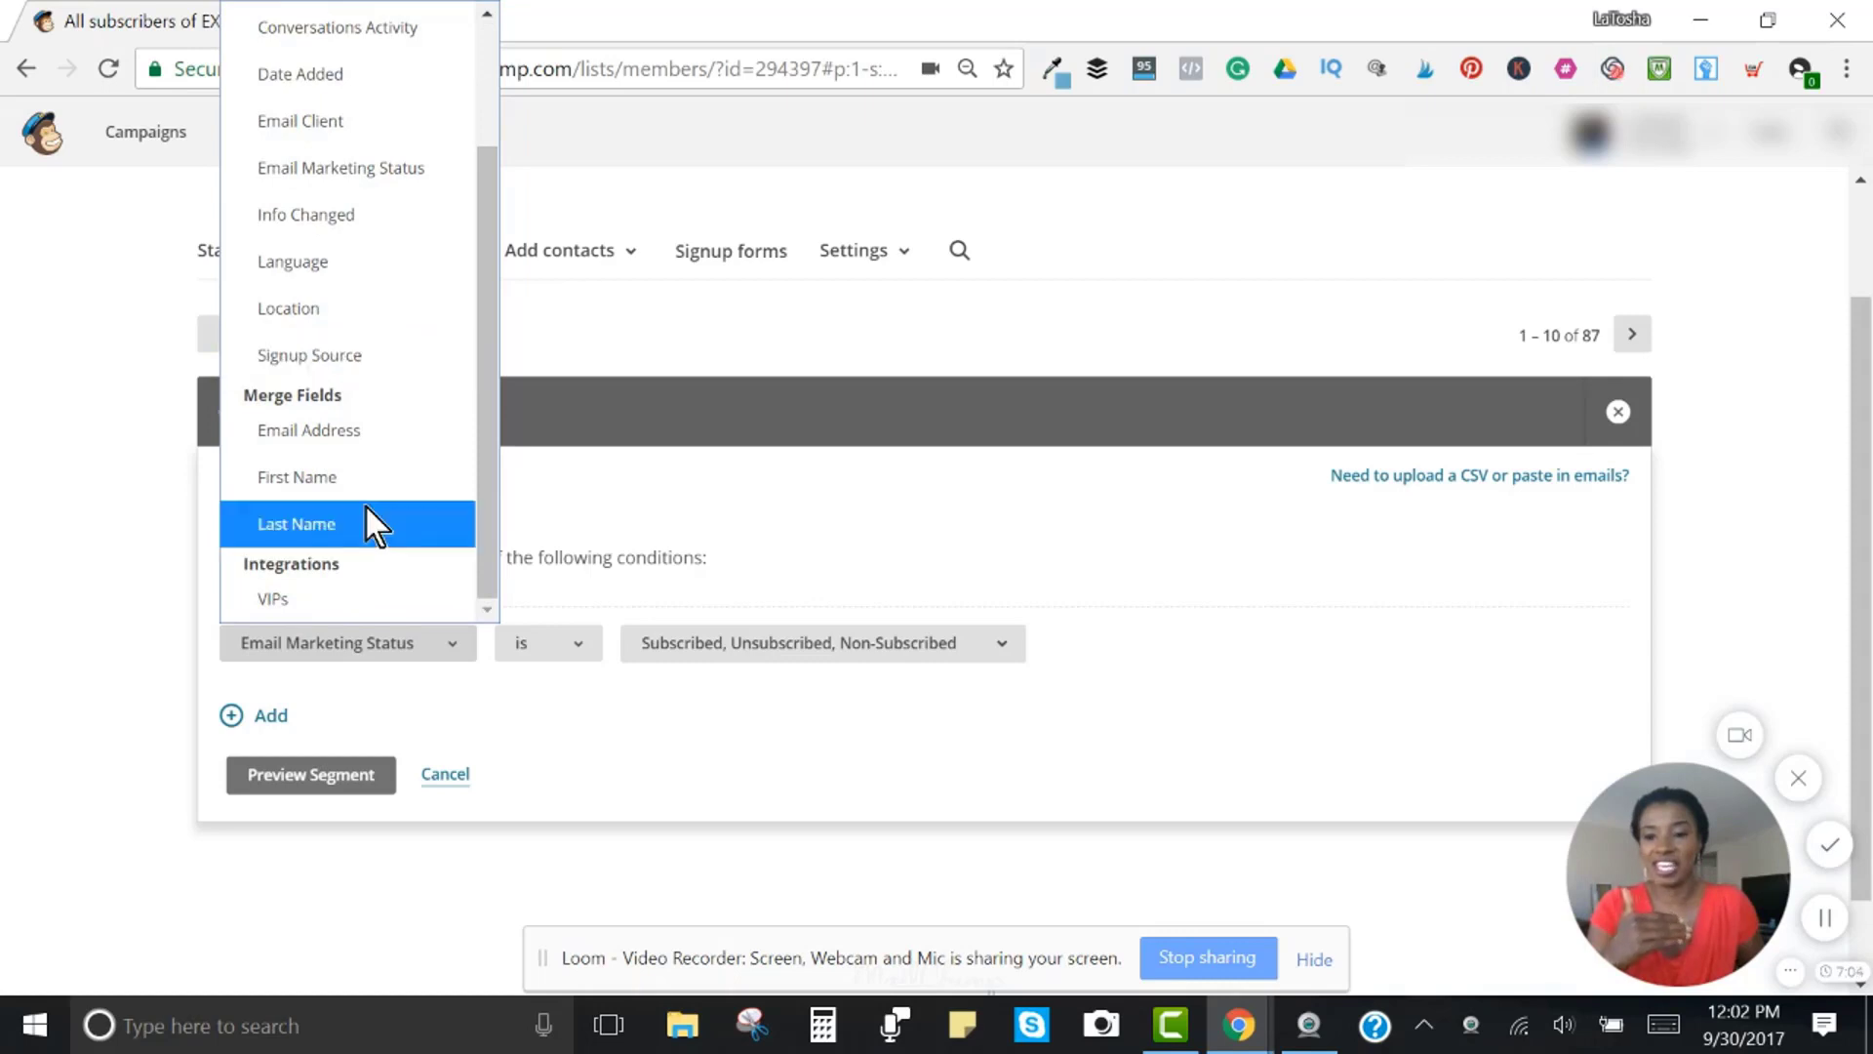
{"action": "scroll", "coordinate": [381, 531], "scroll_direction": "up", "scroll_amount": 2}
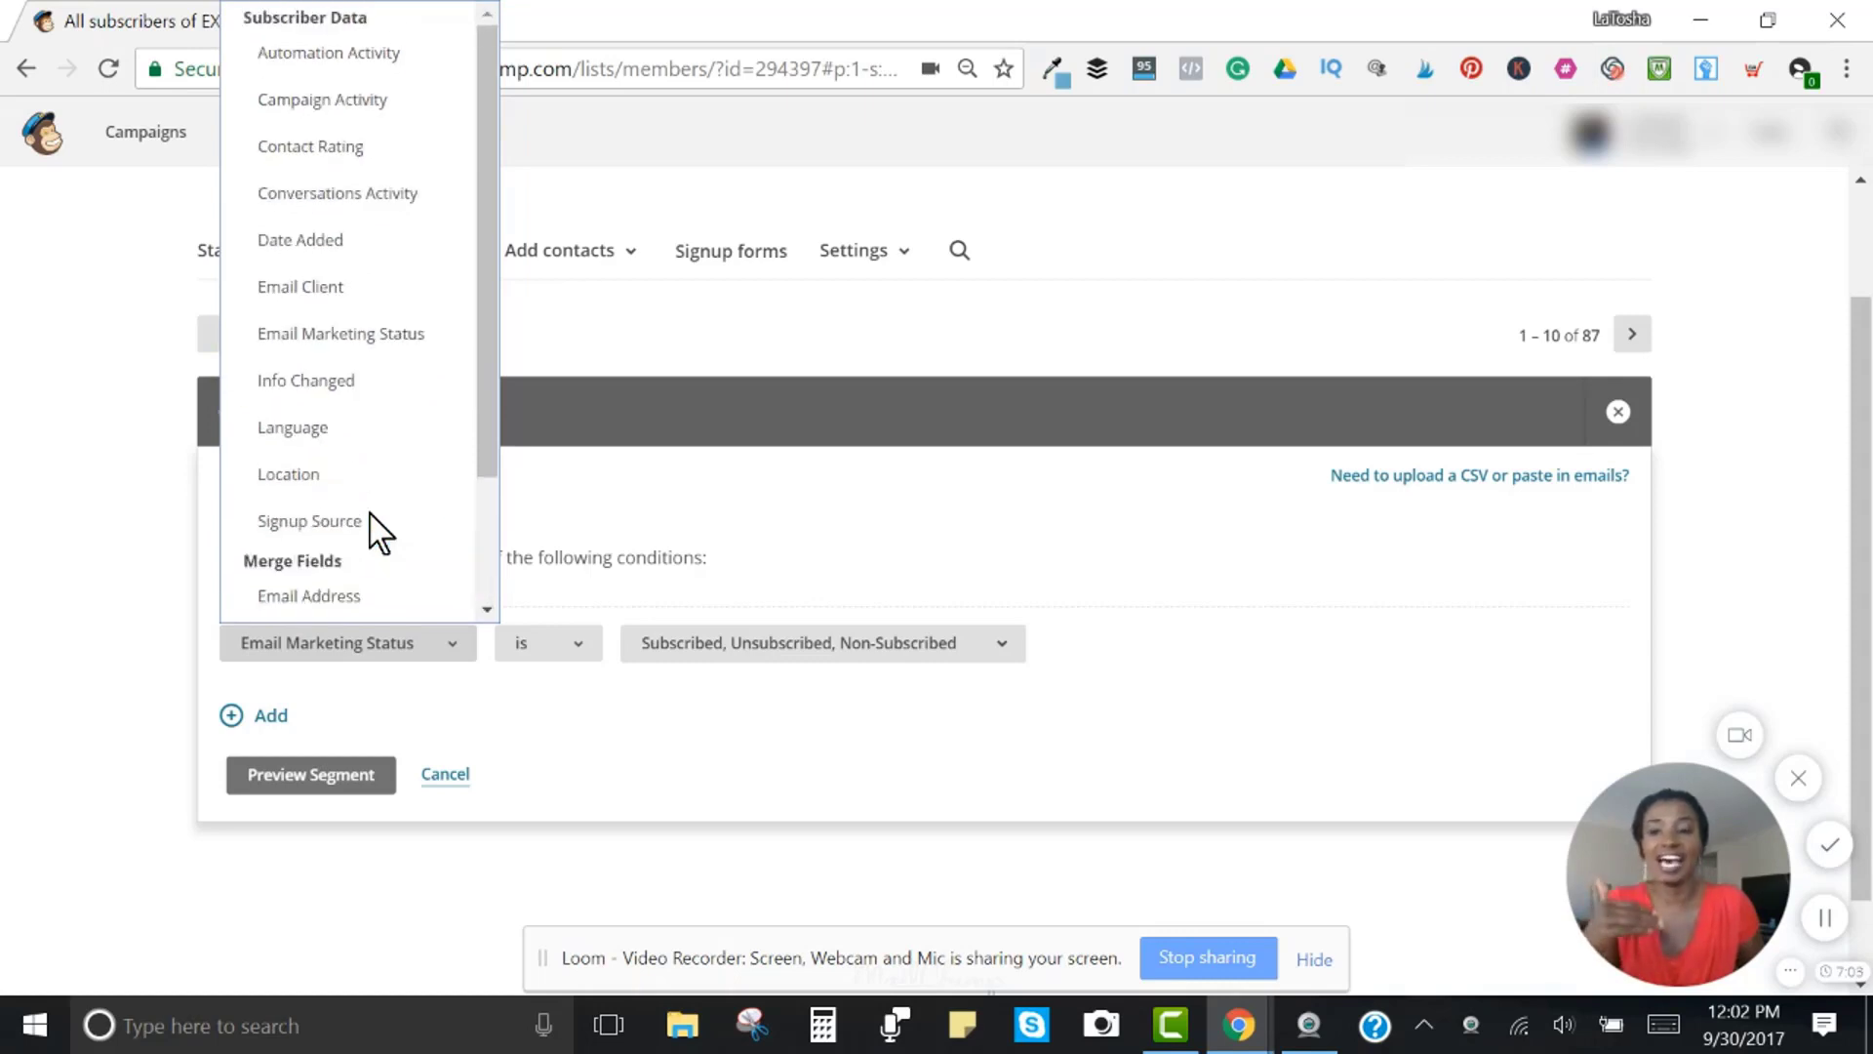
Set the segment condition to Campaign Activity 'did not open'.
{"action": "left_click", "coordinate": [402, 100]}
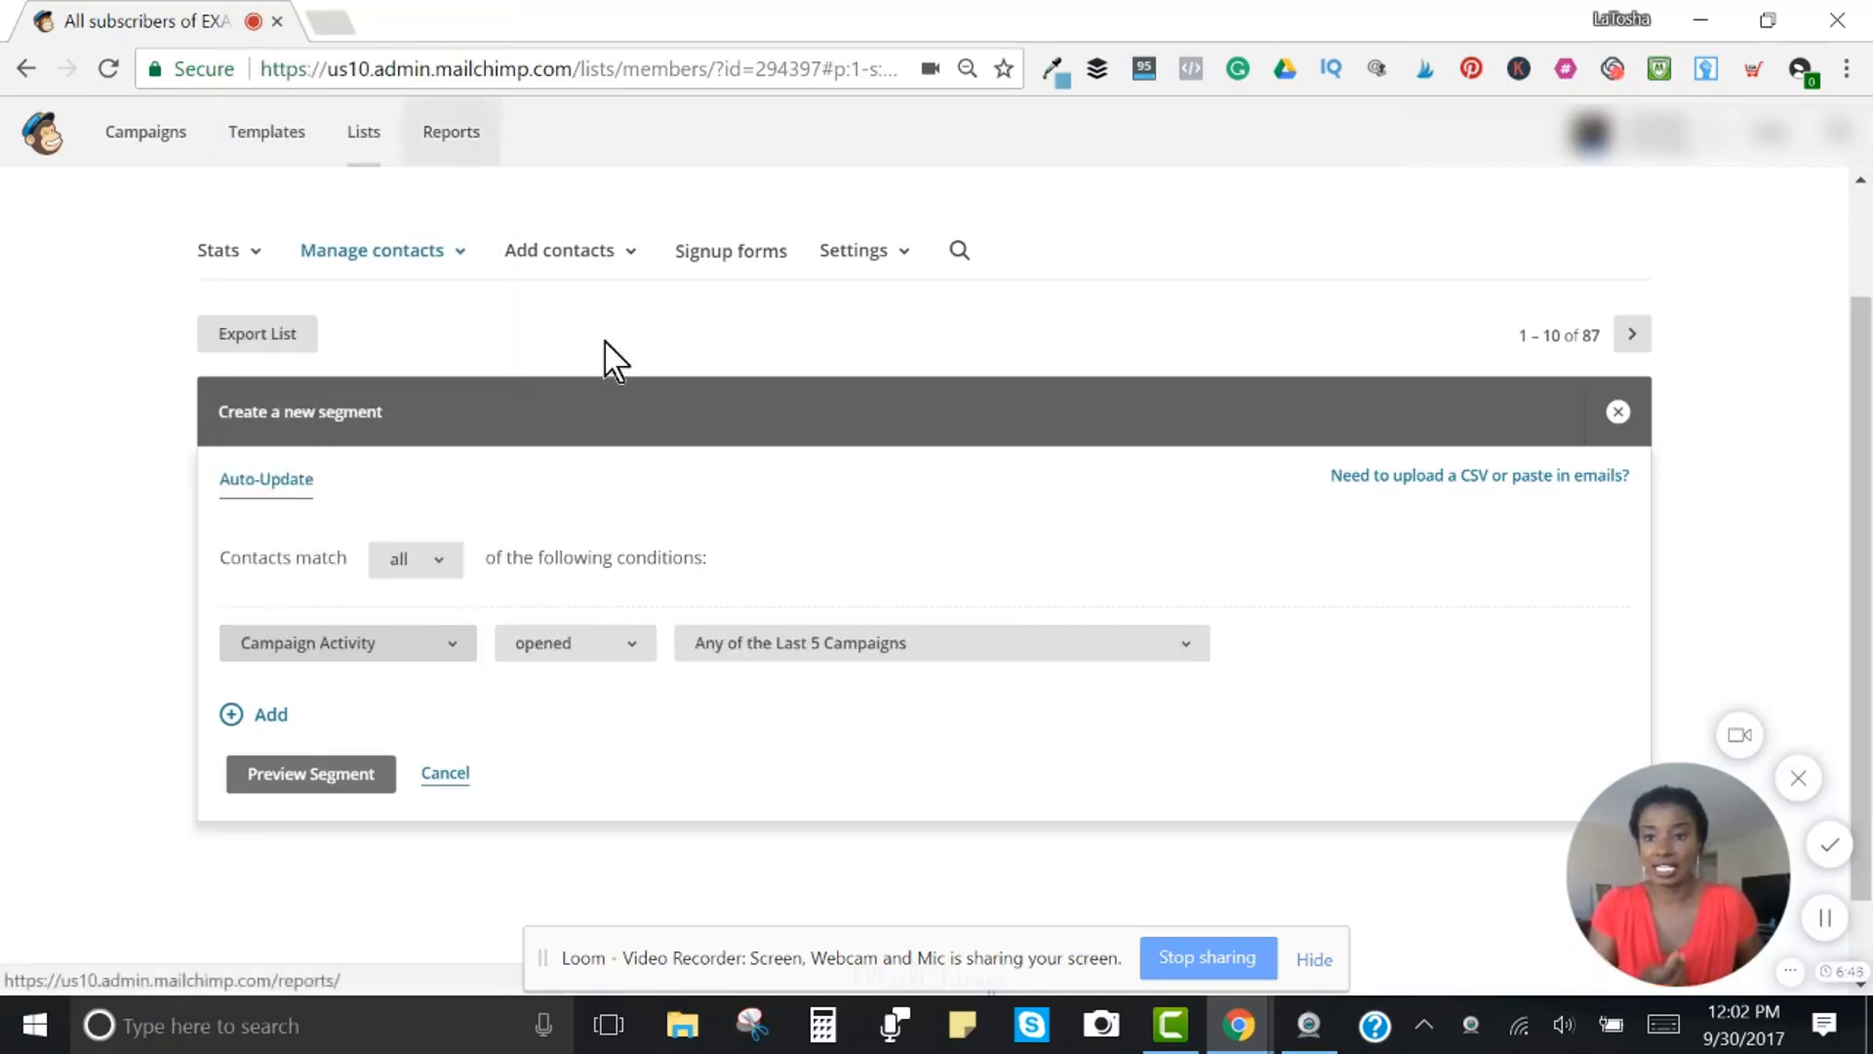
{"action": "left_click", "coordinate": [599, 670]}
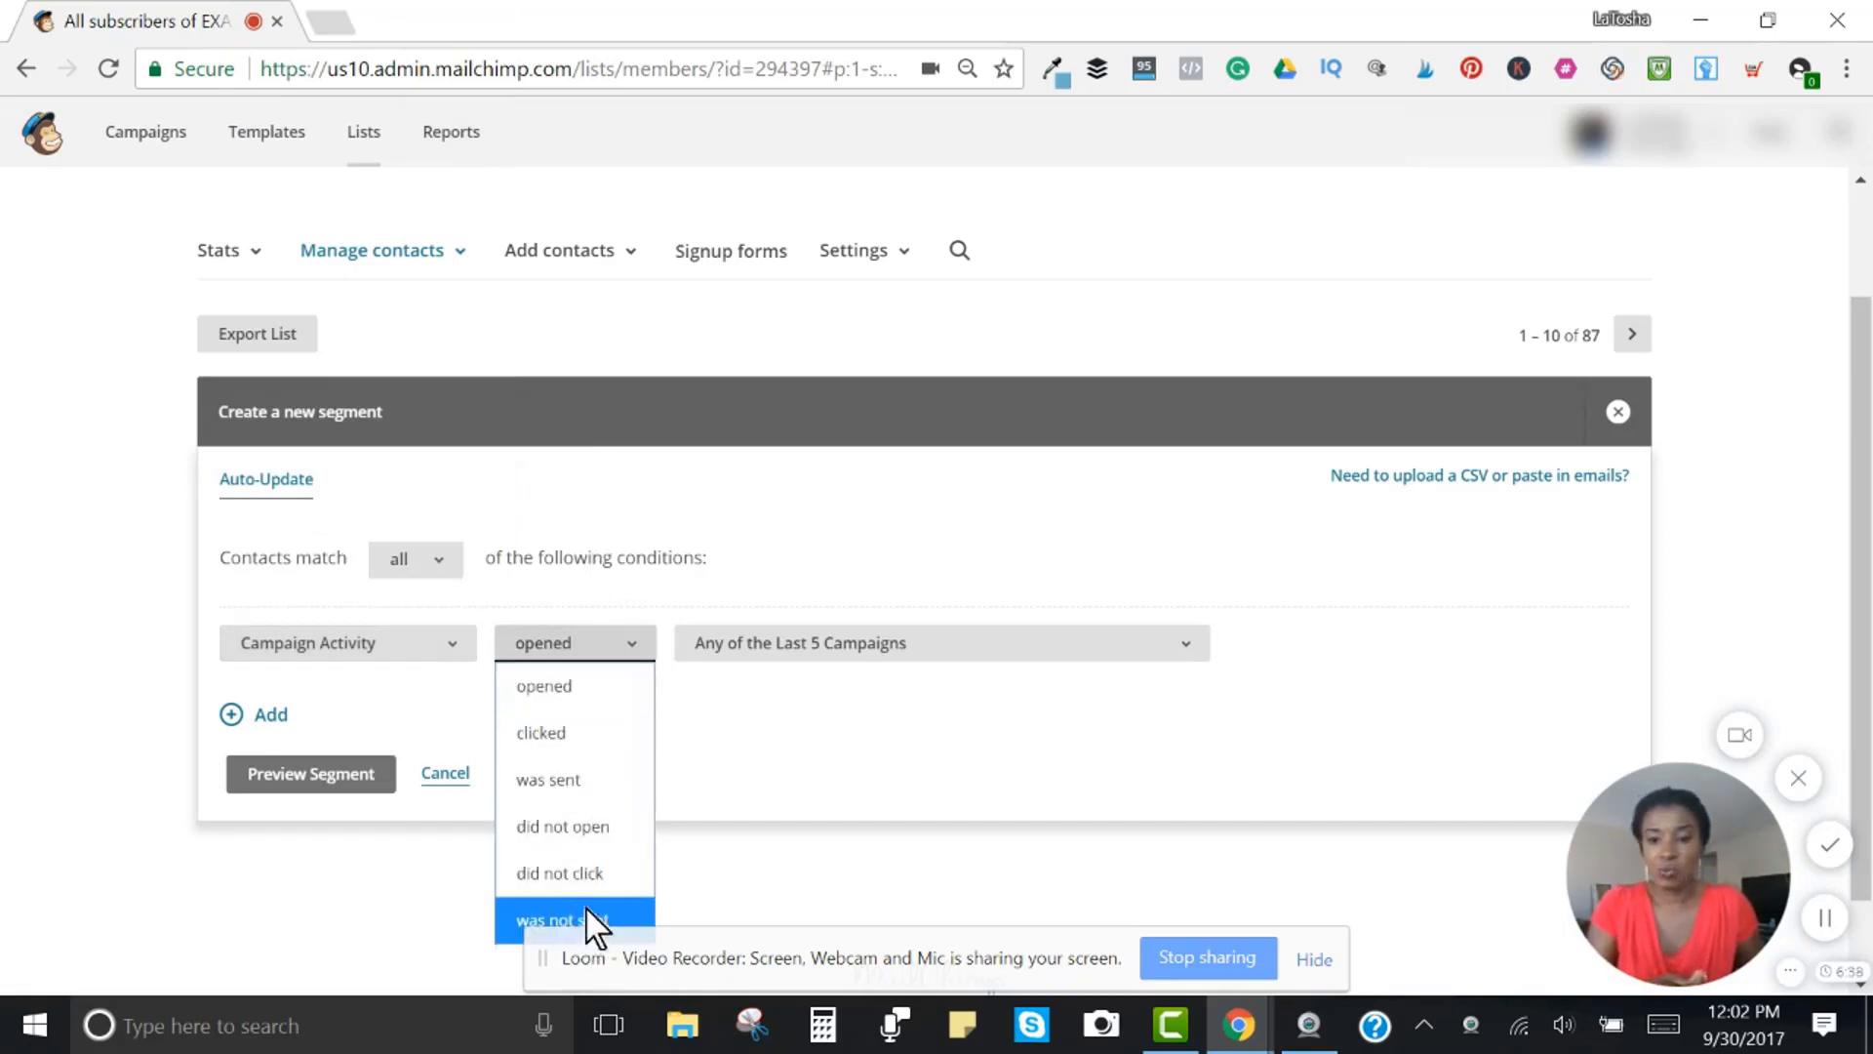
{"action": "left_click", "coordinate": [597, 695]}
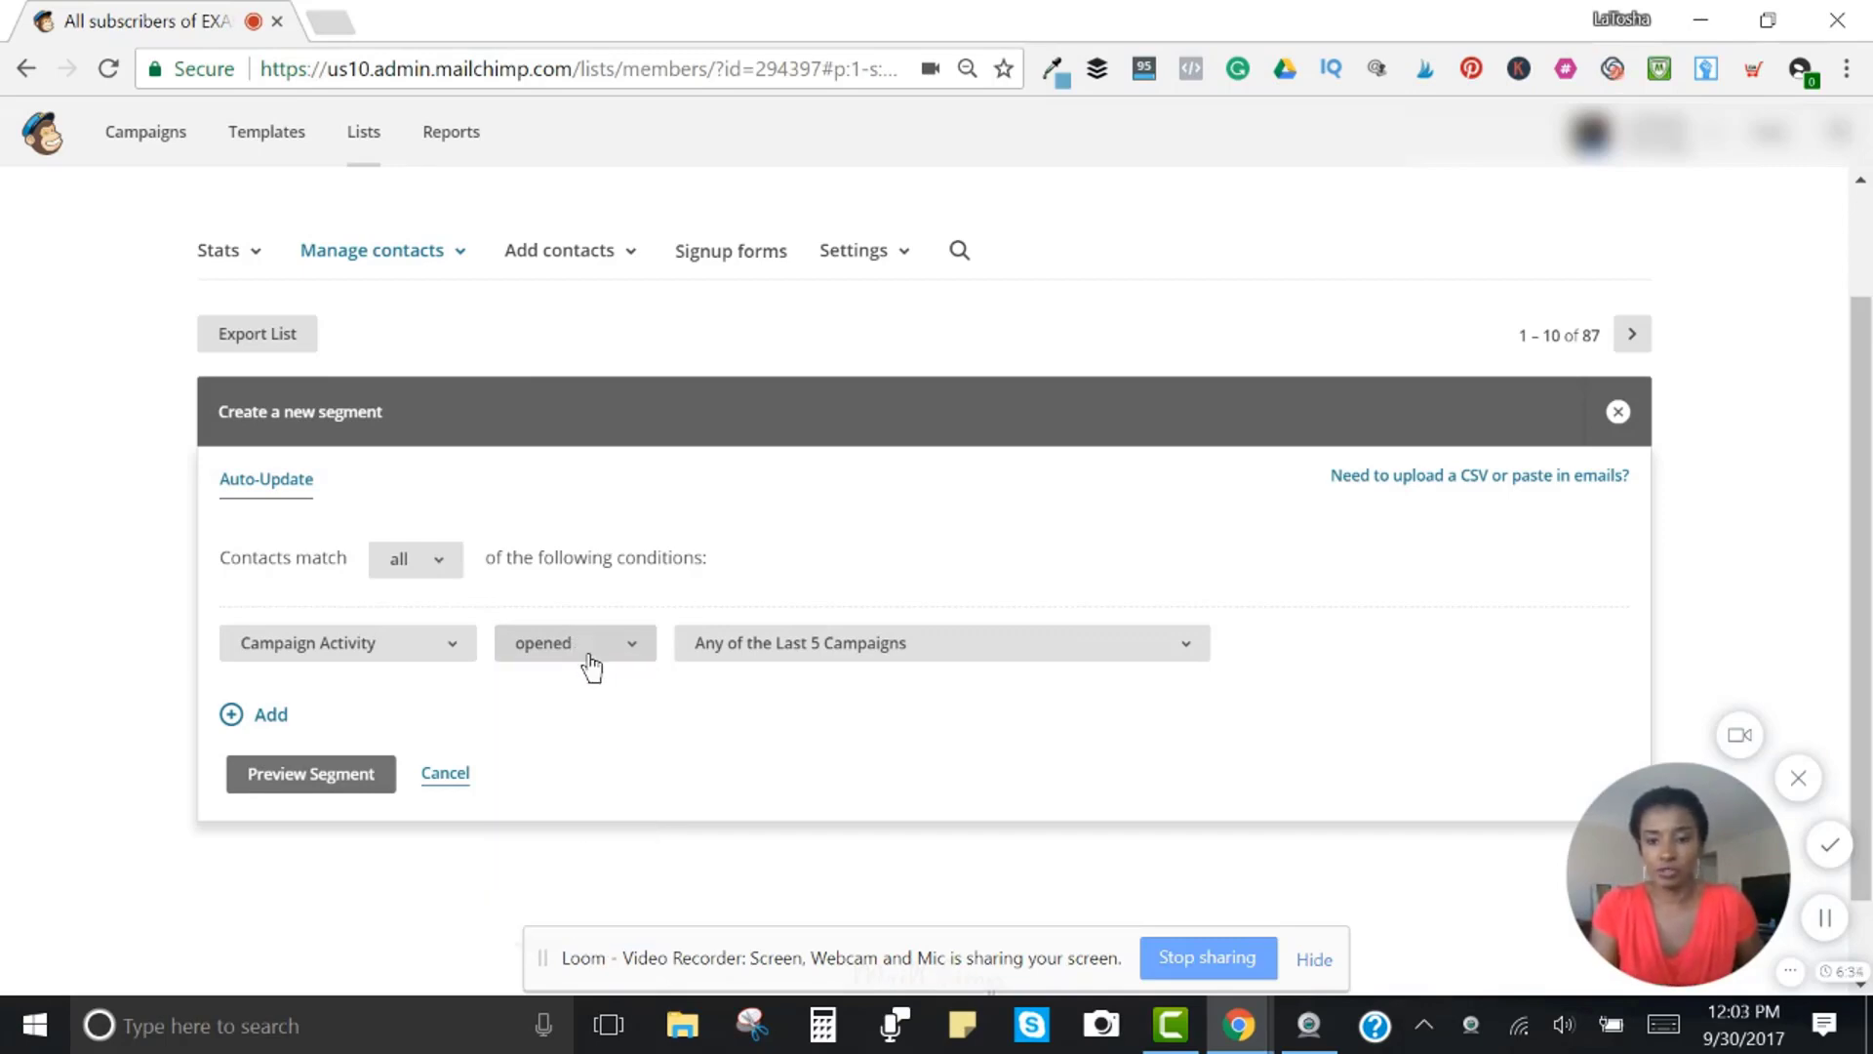
{"action": "scroll", "coordinate": [590, 669], "scroll_direction": "down", "scroll_amount": 1}
{"action": "scroll", "coordinate": [588, 669], "scroll_direction": "up", "scroll_amount": 2}
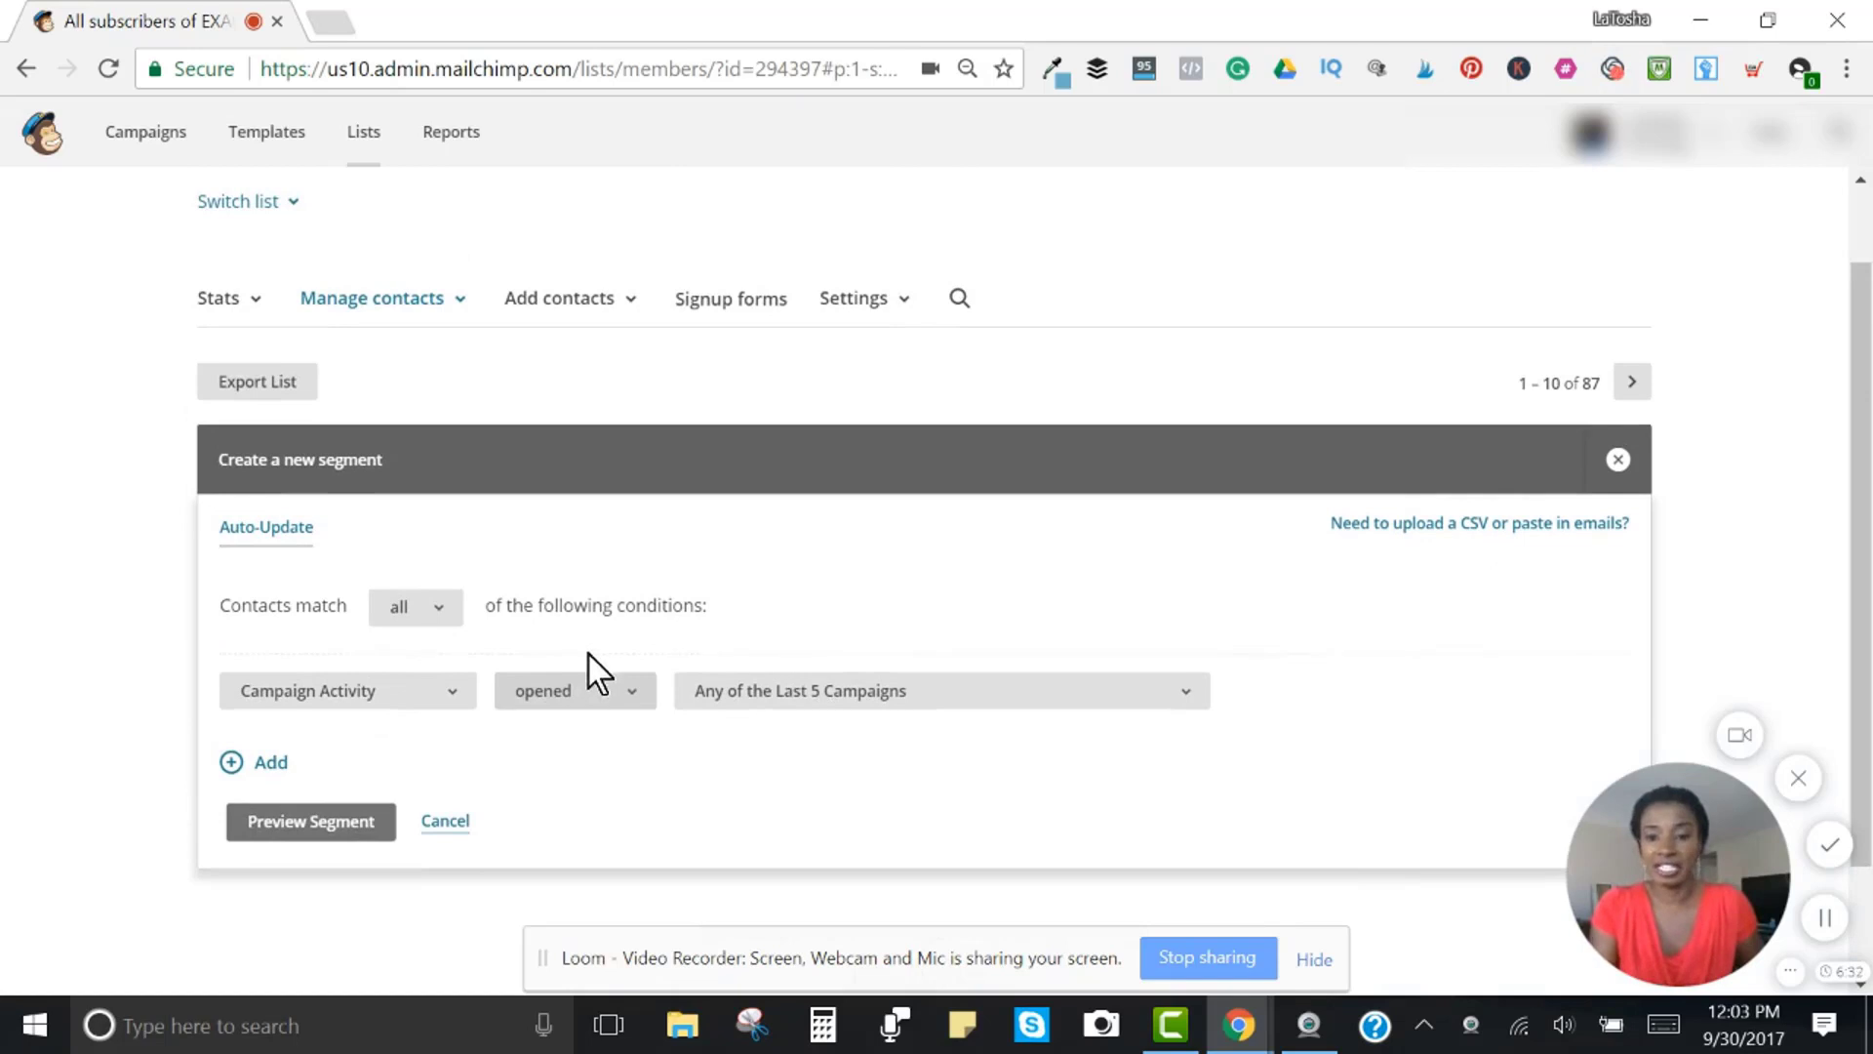
{"action": "left_click", "coordinate": [591, 708]}
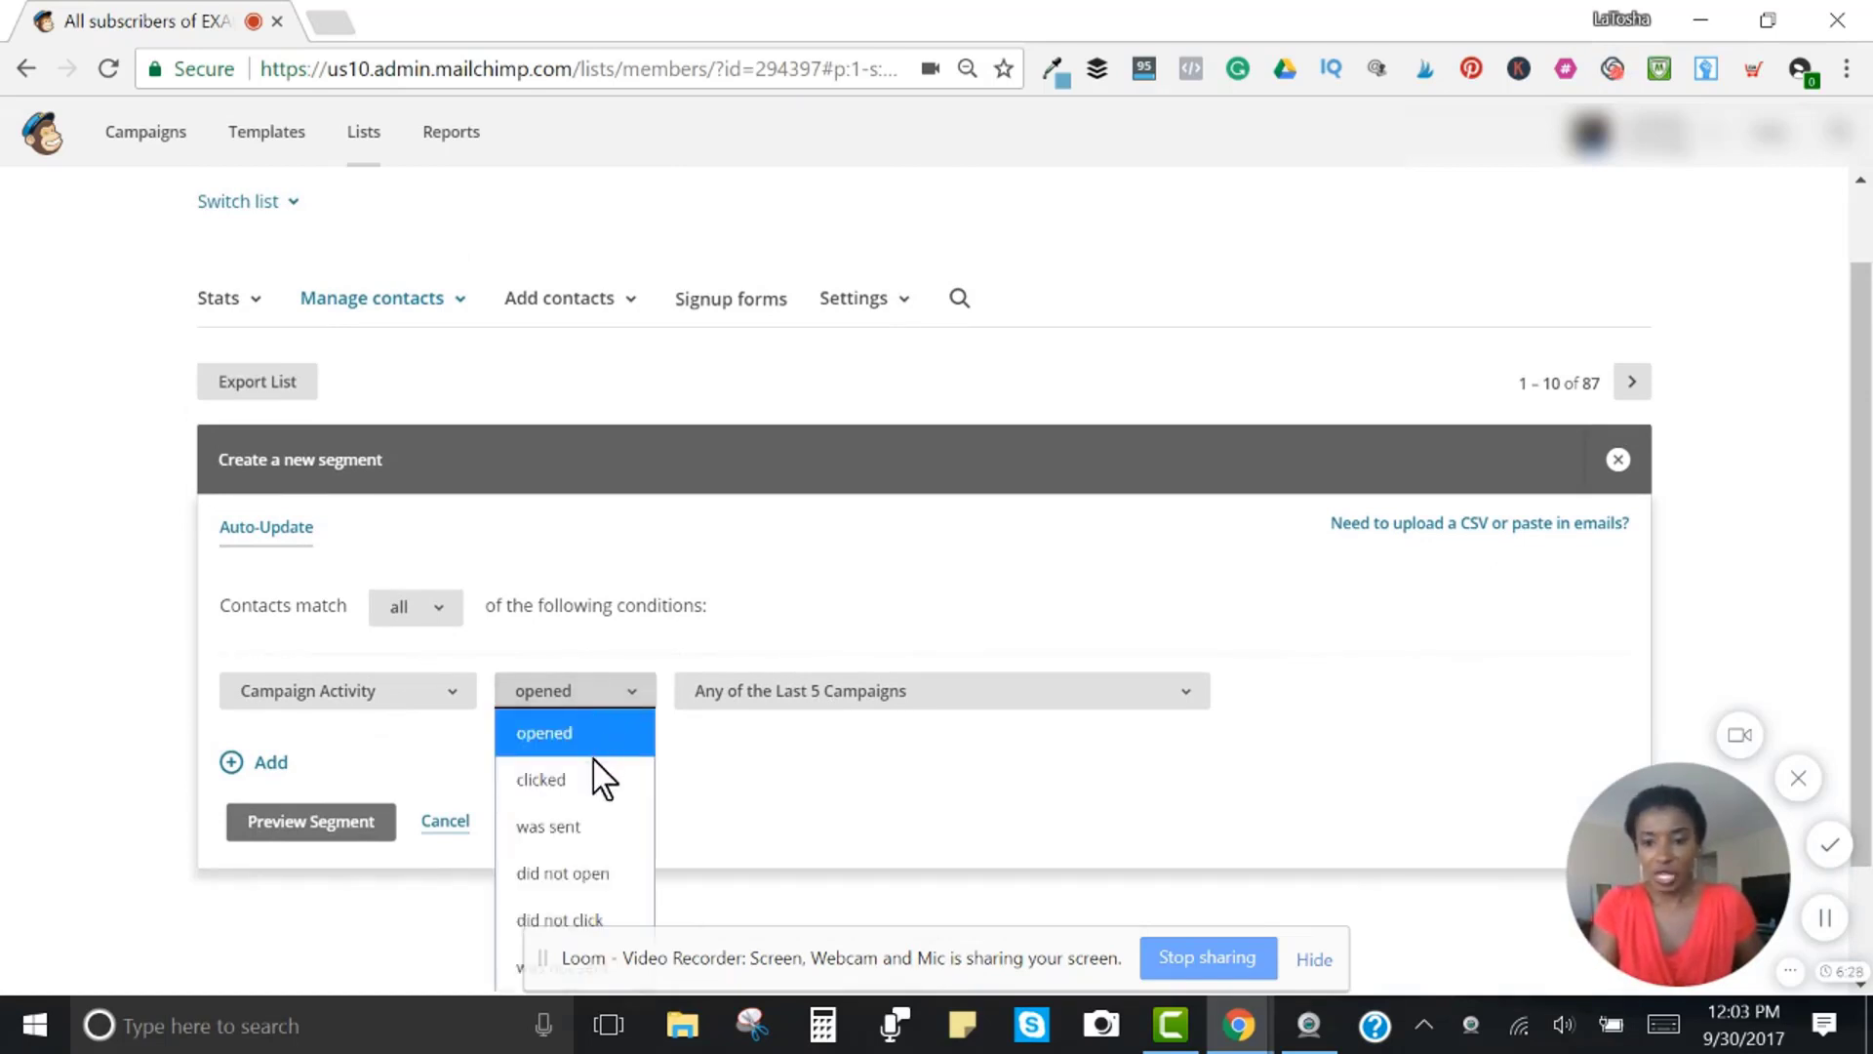
{"action": "left_click", "coordinate": [591, 877]}
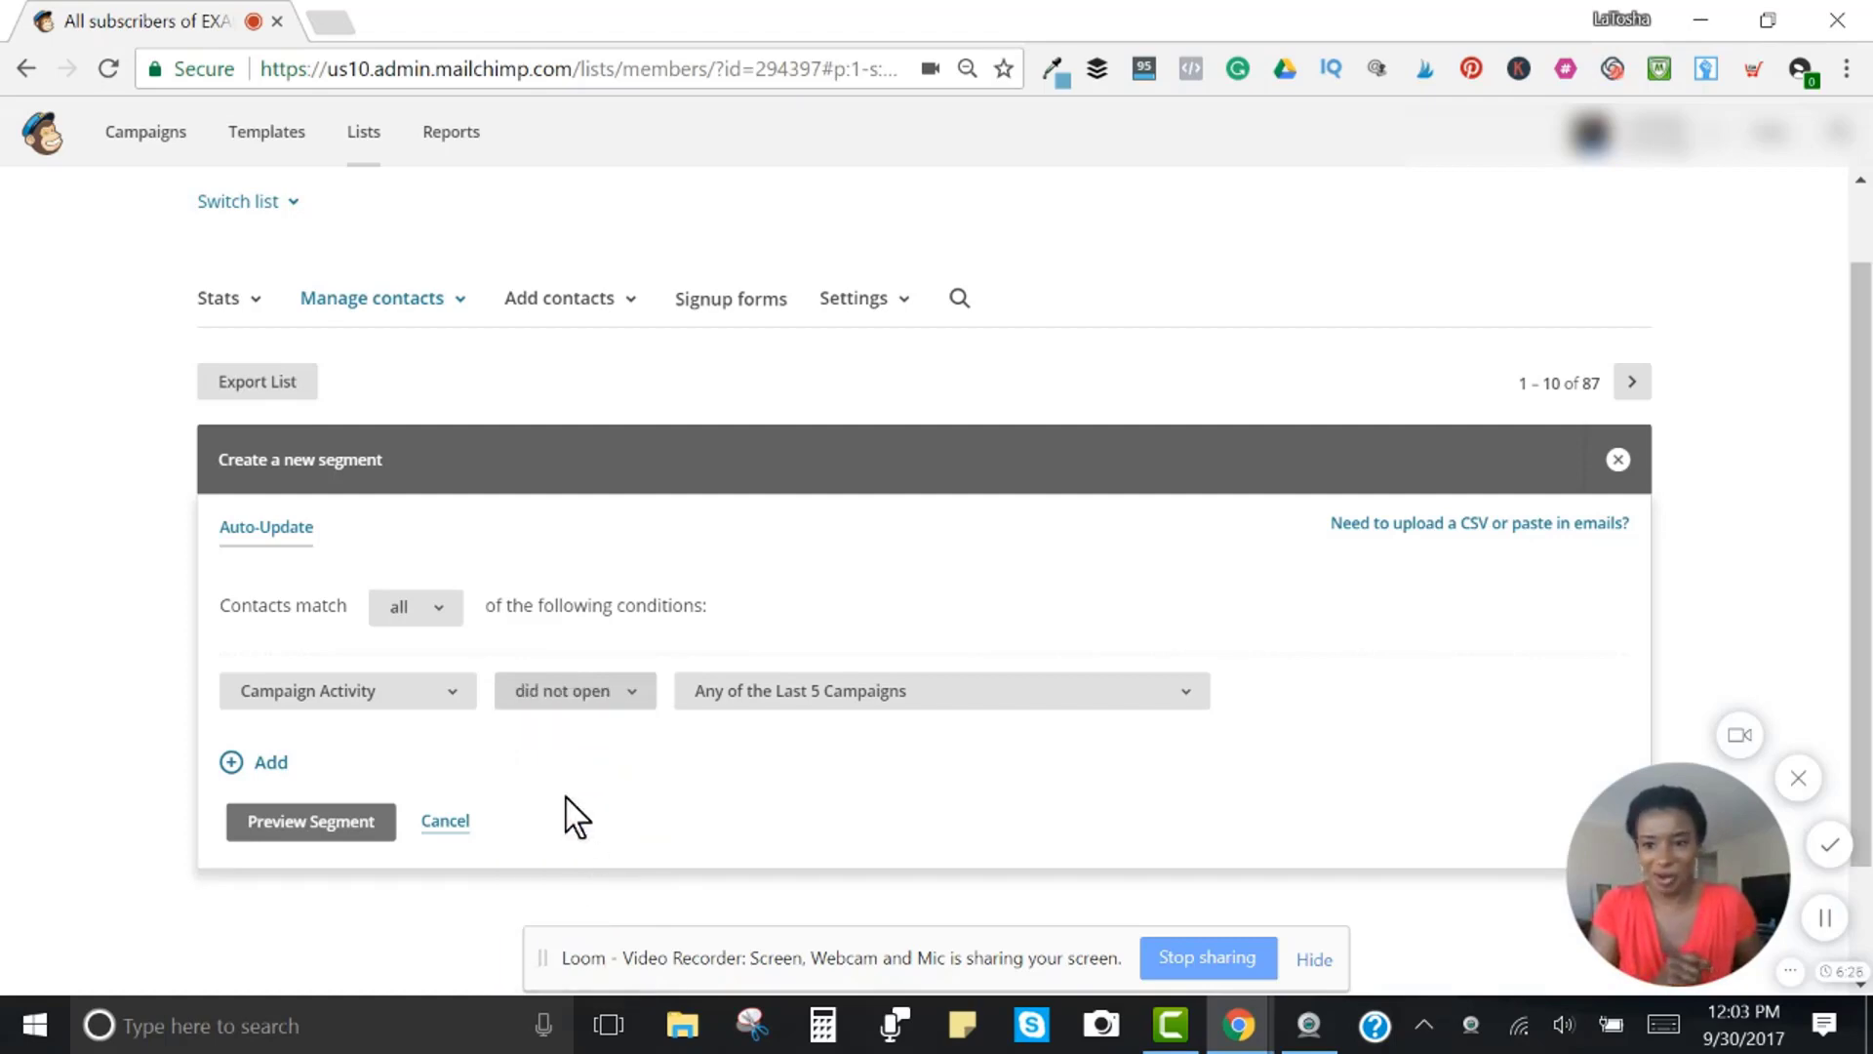
{"action": "scroll", "coordinate": [619, 717], "scroll_direction": "down", "scroll_amount": 1}
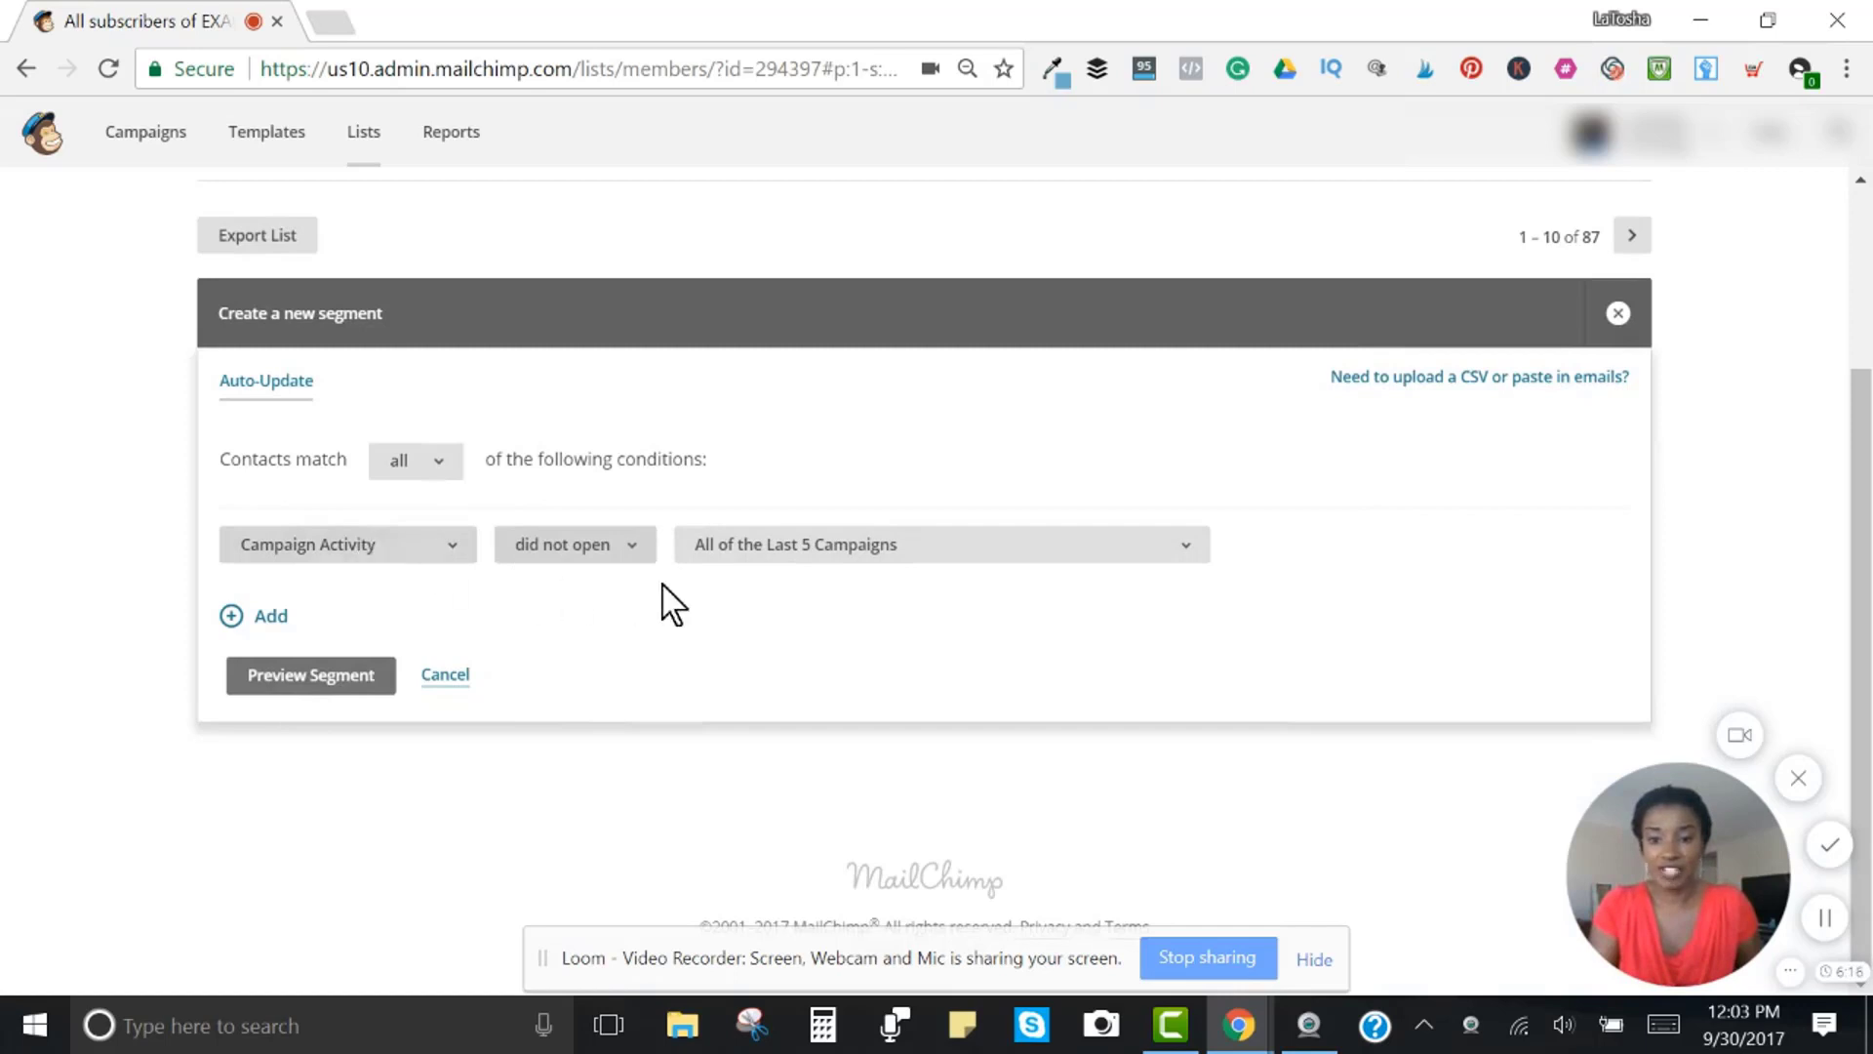
Target the 'Why you need to slay in your lane' Resend 09/20/2017 campaign.
{"action": "left_click", "coordinate": [798, 546]}
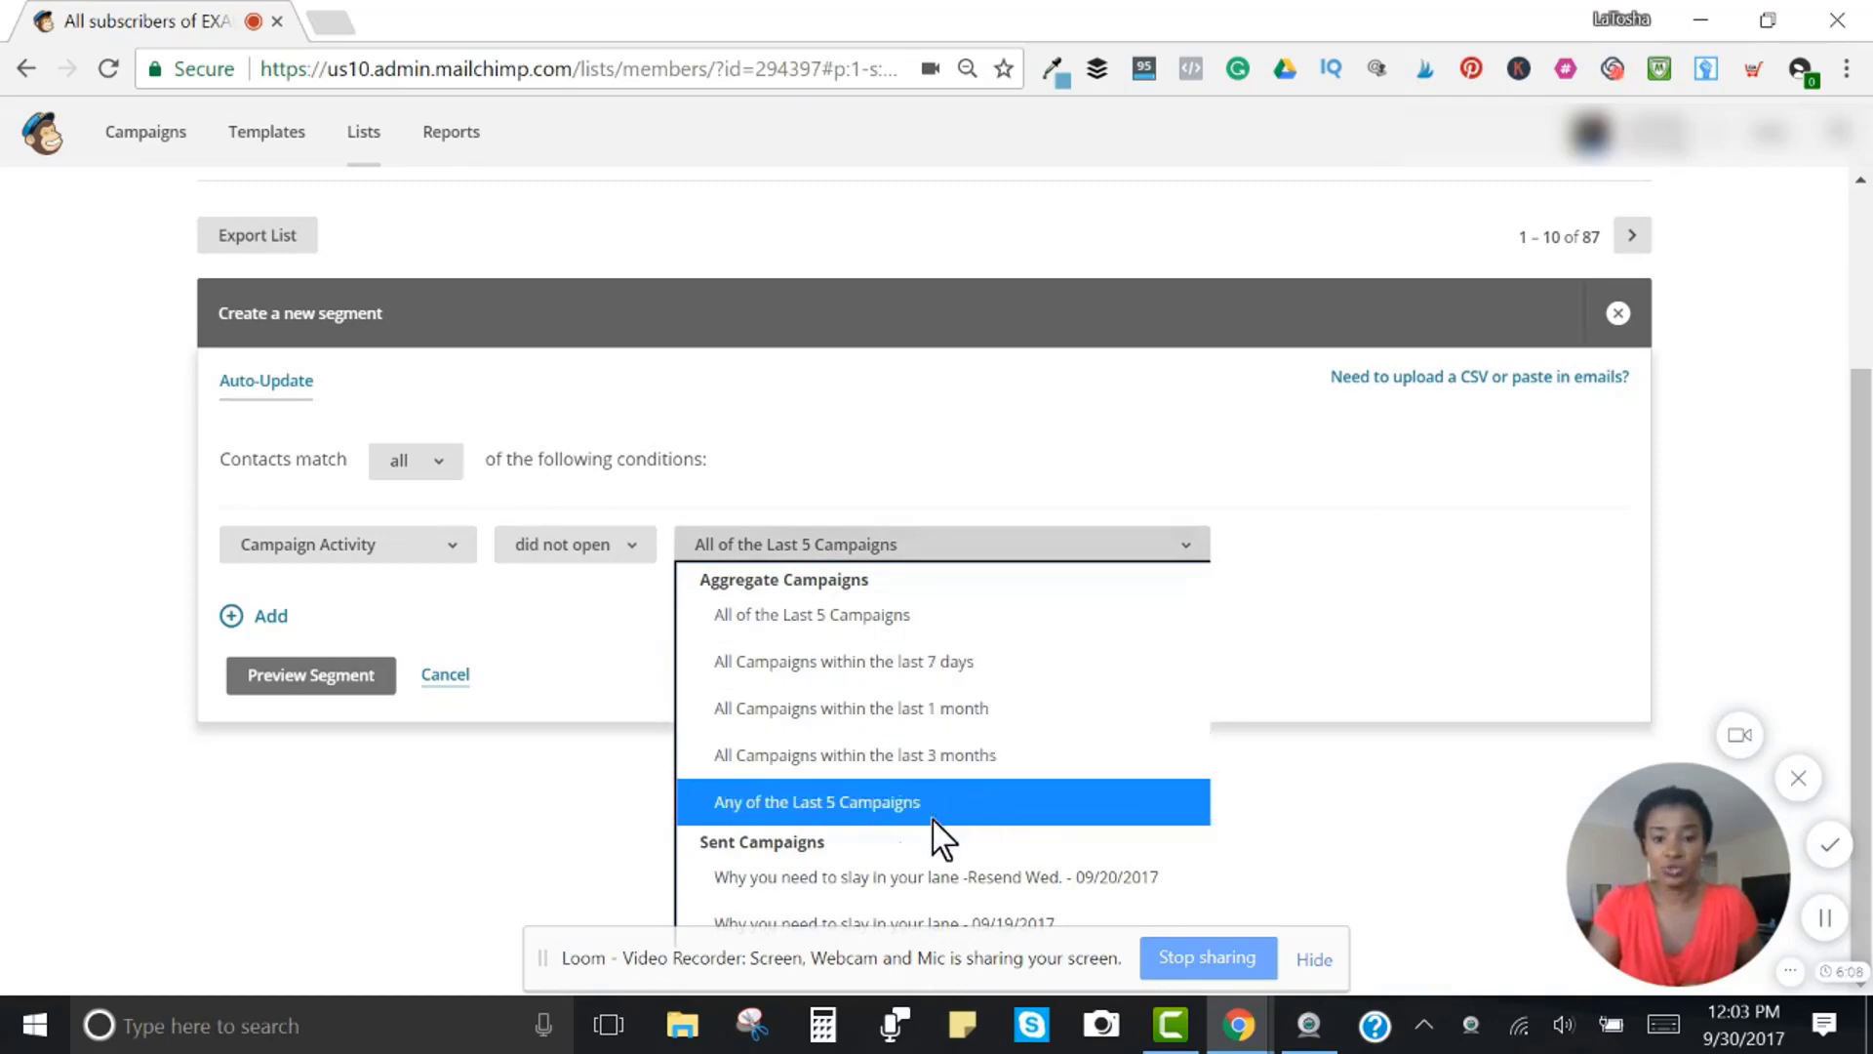
{"action": "left_click", "coordinate": [1314, 960]}
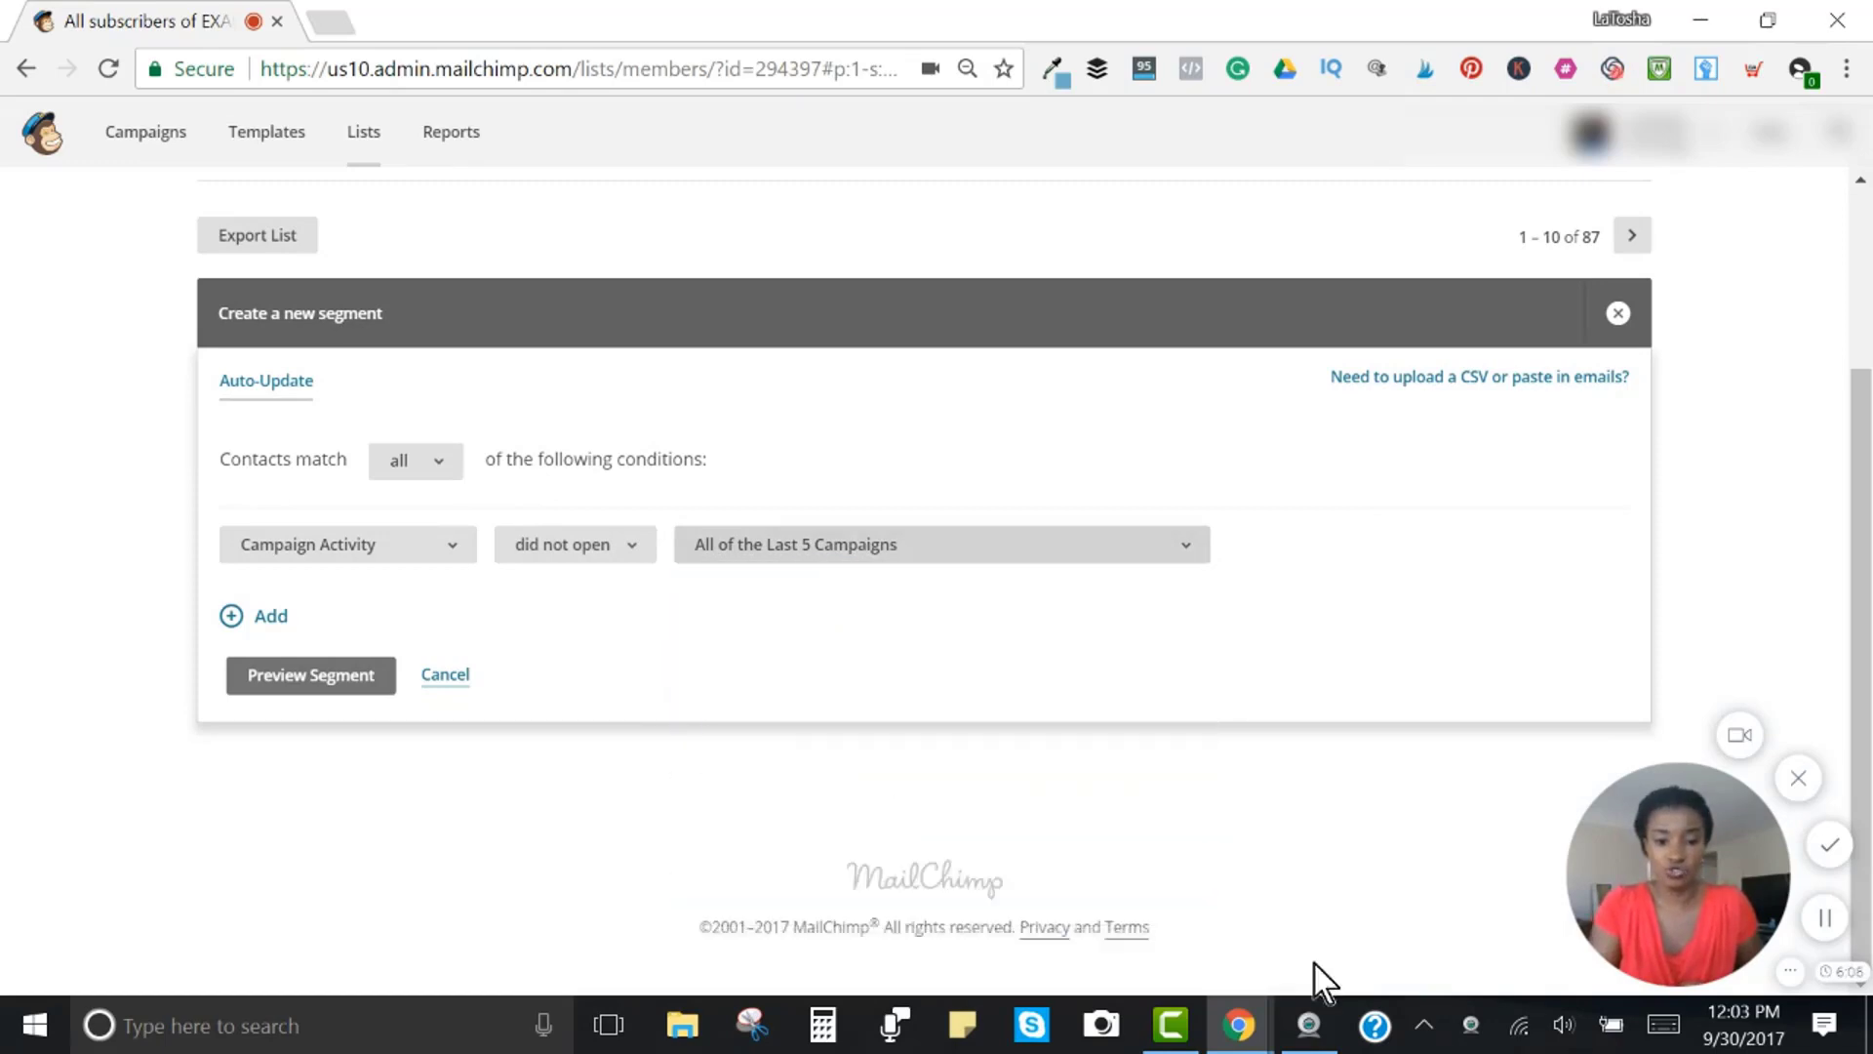
{"action": "left_click", "coordinate": [1052, 549]}
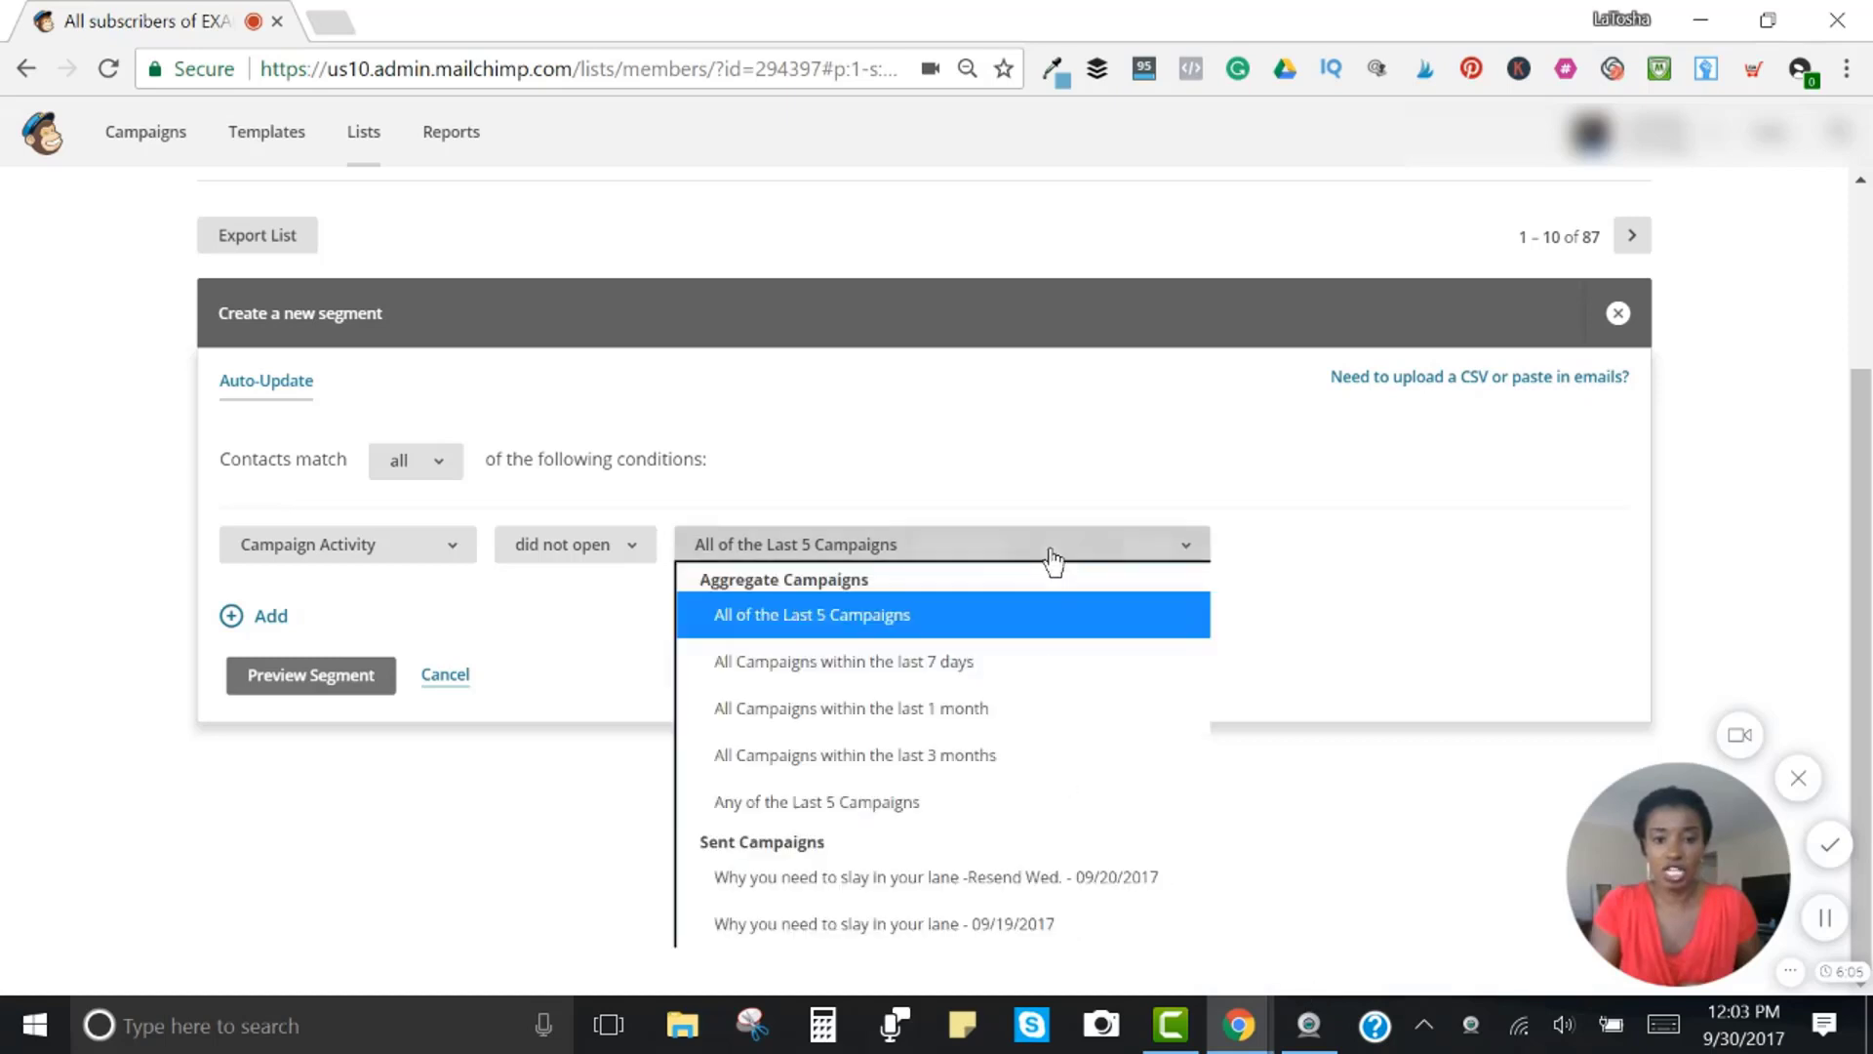
{"action": "left_click", "coordinate": [971, 883]}
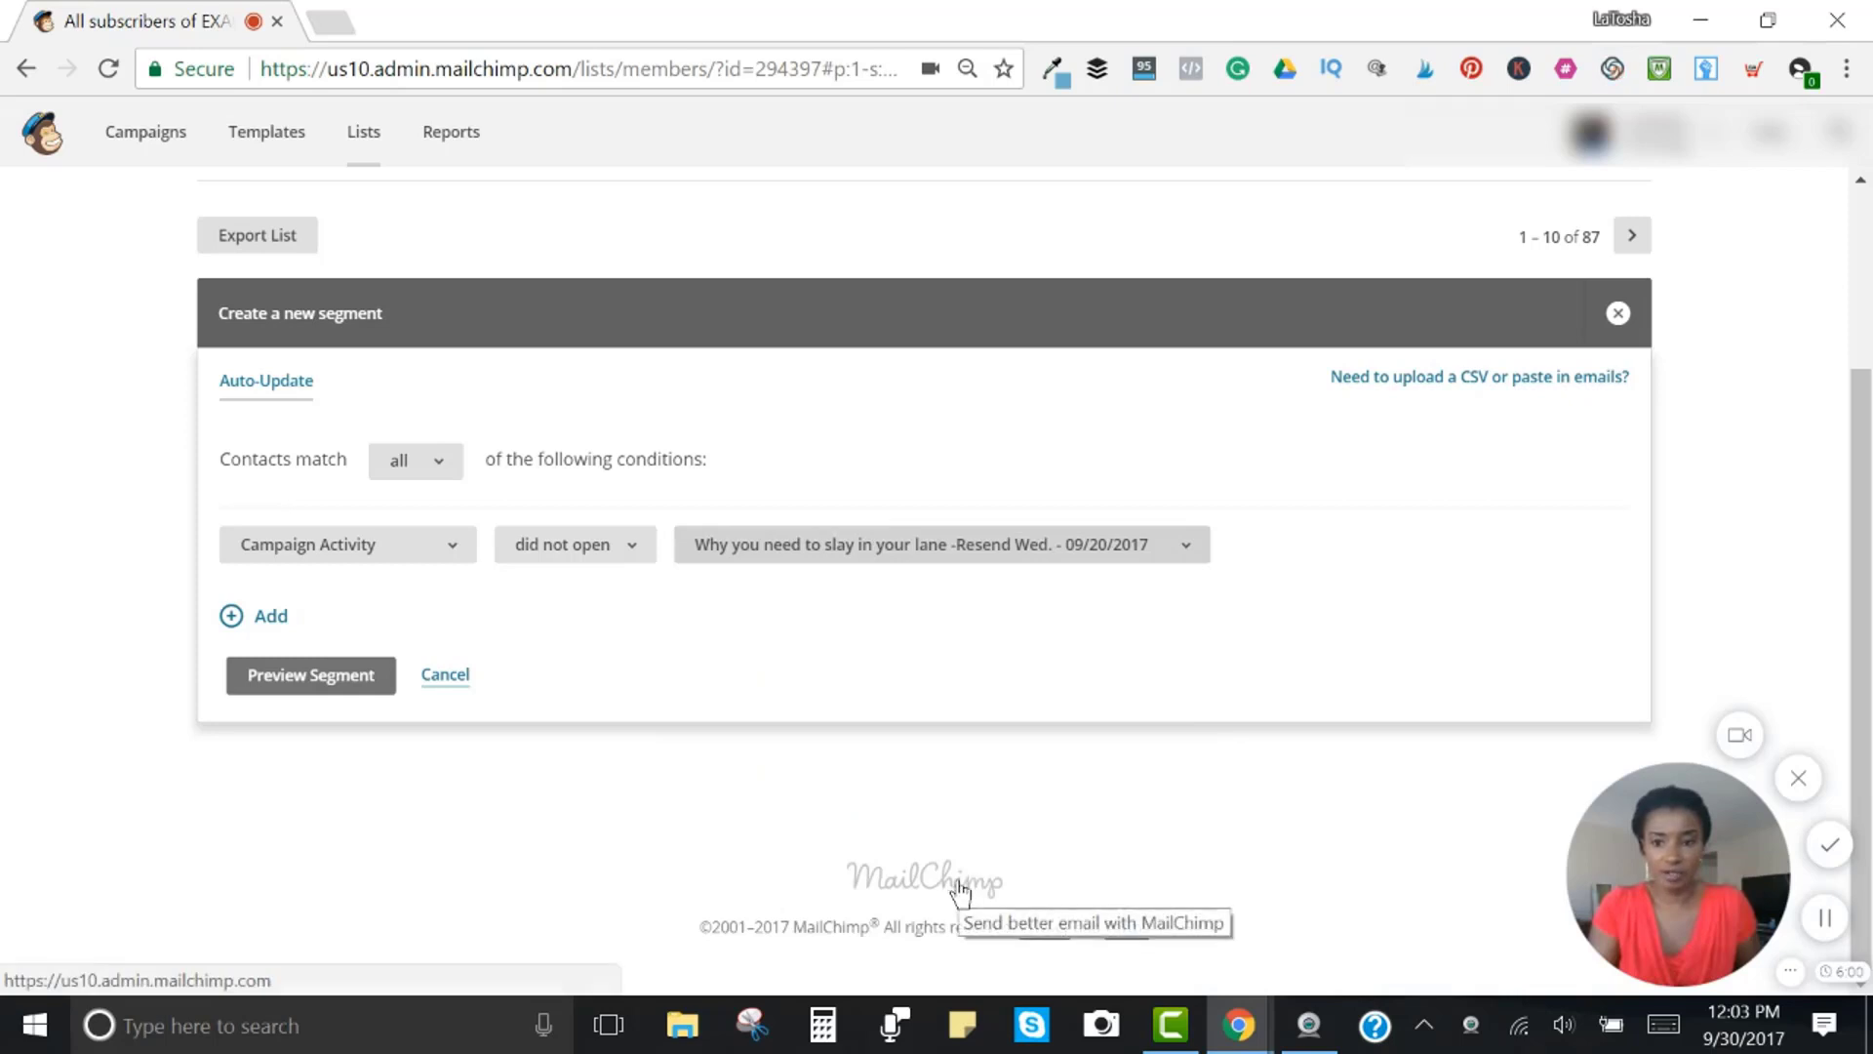
Preview the segment to list the 75 contacts who did not open.
{"action": "left_click", "coordinate": [312, 676]}
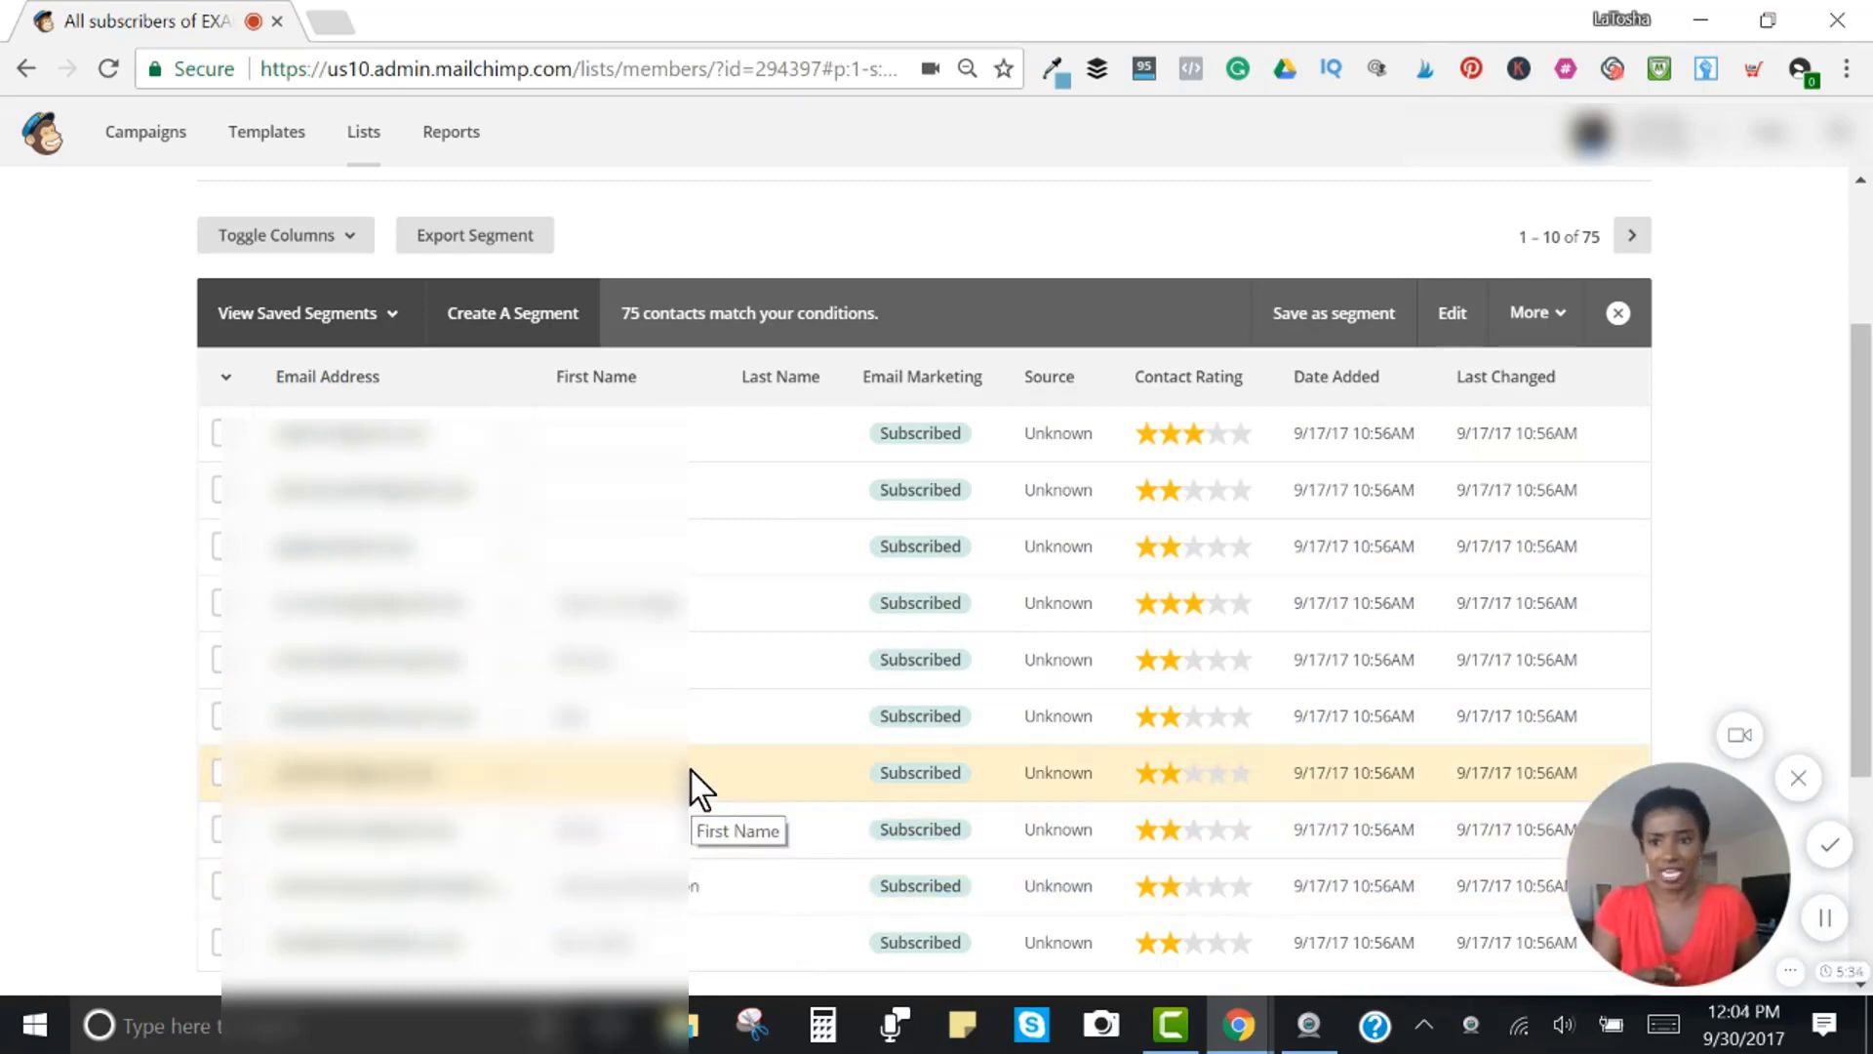
{"action": "scroll", "coordinate": [707, 785], "scroll_direction": "up", "scroll_amount": 2}
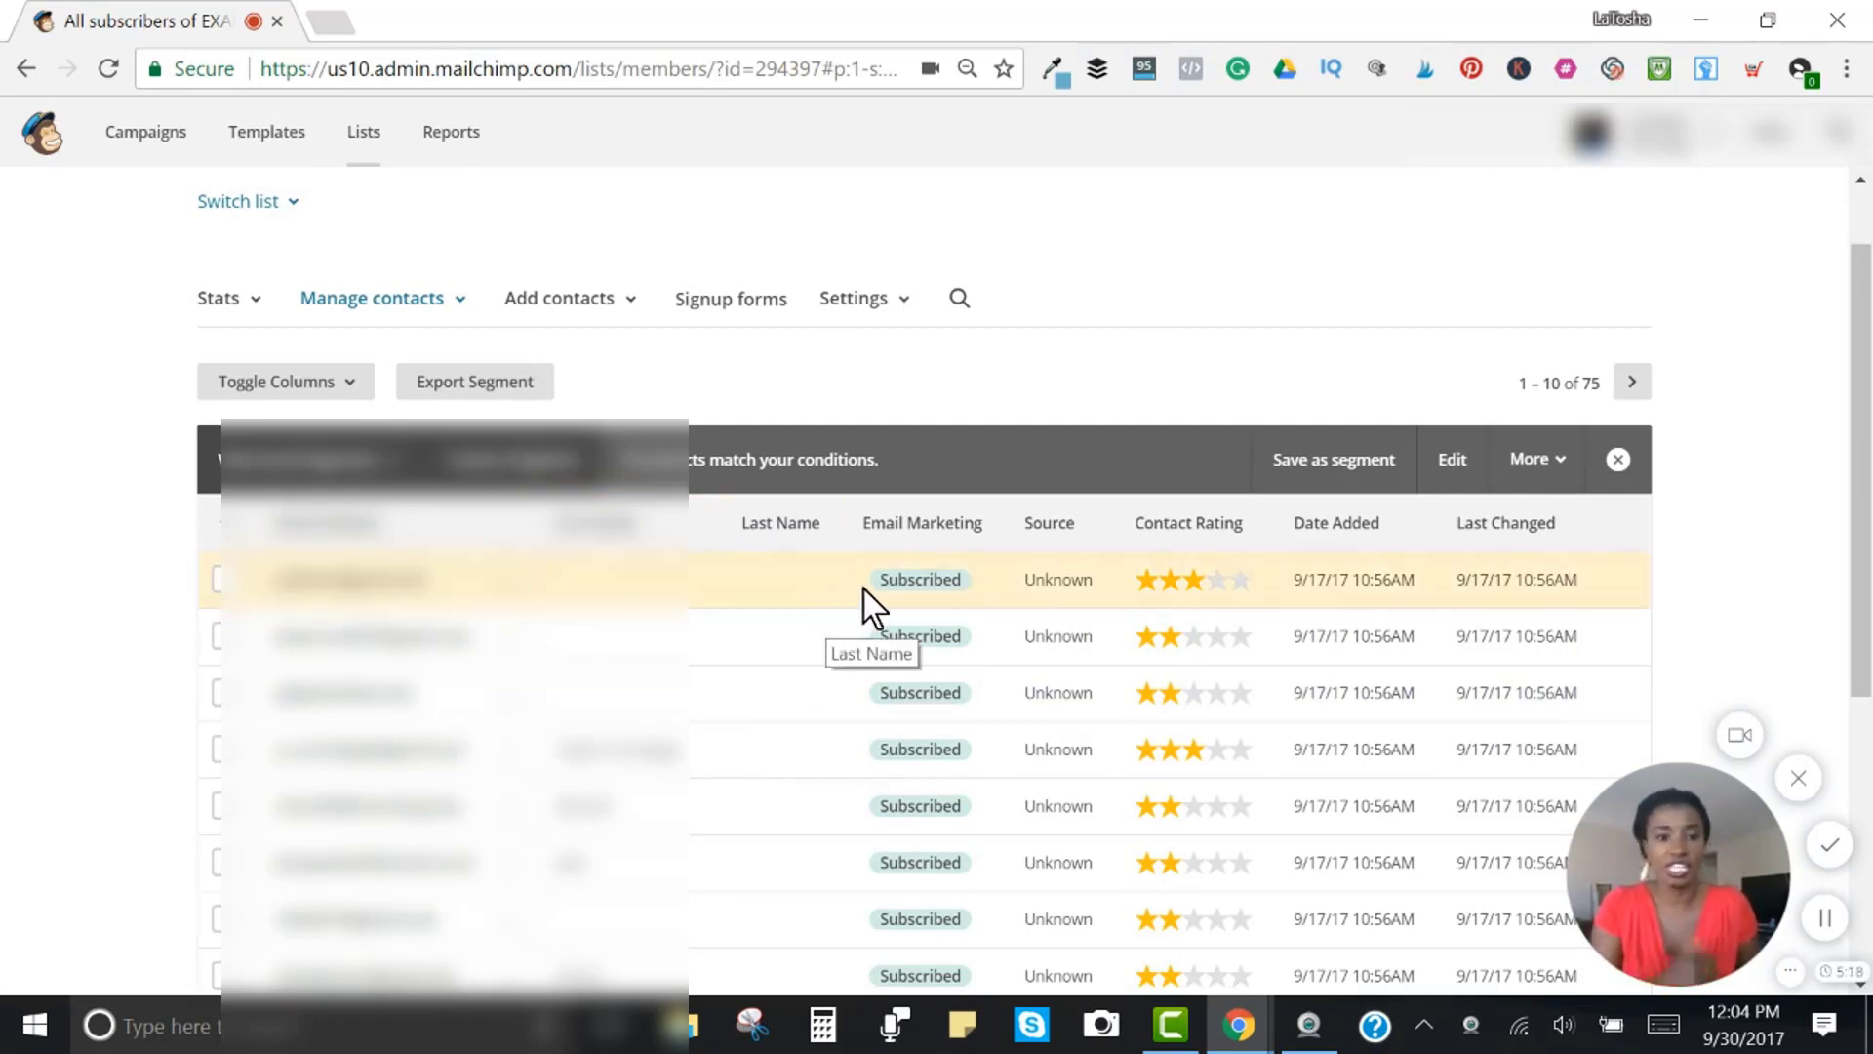
Save the 75 previewed contacts as a segment named 'TEST SEGMENT'.
{"action": "left_click", "coordinate": [1342, 478]}
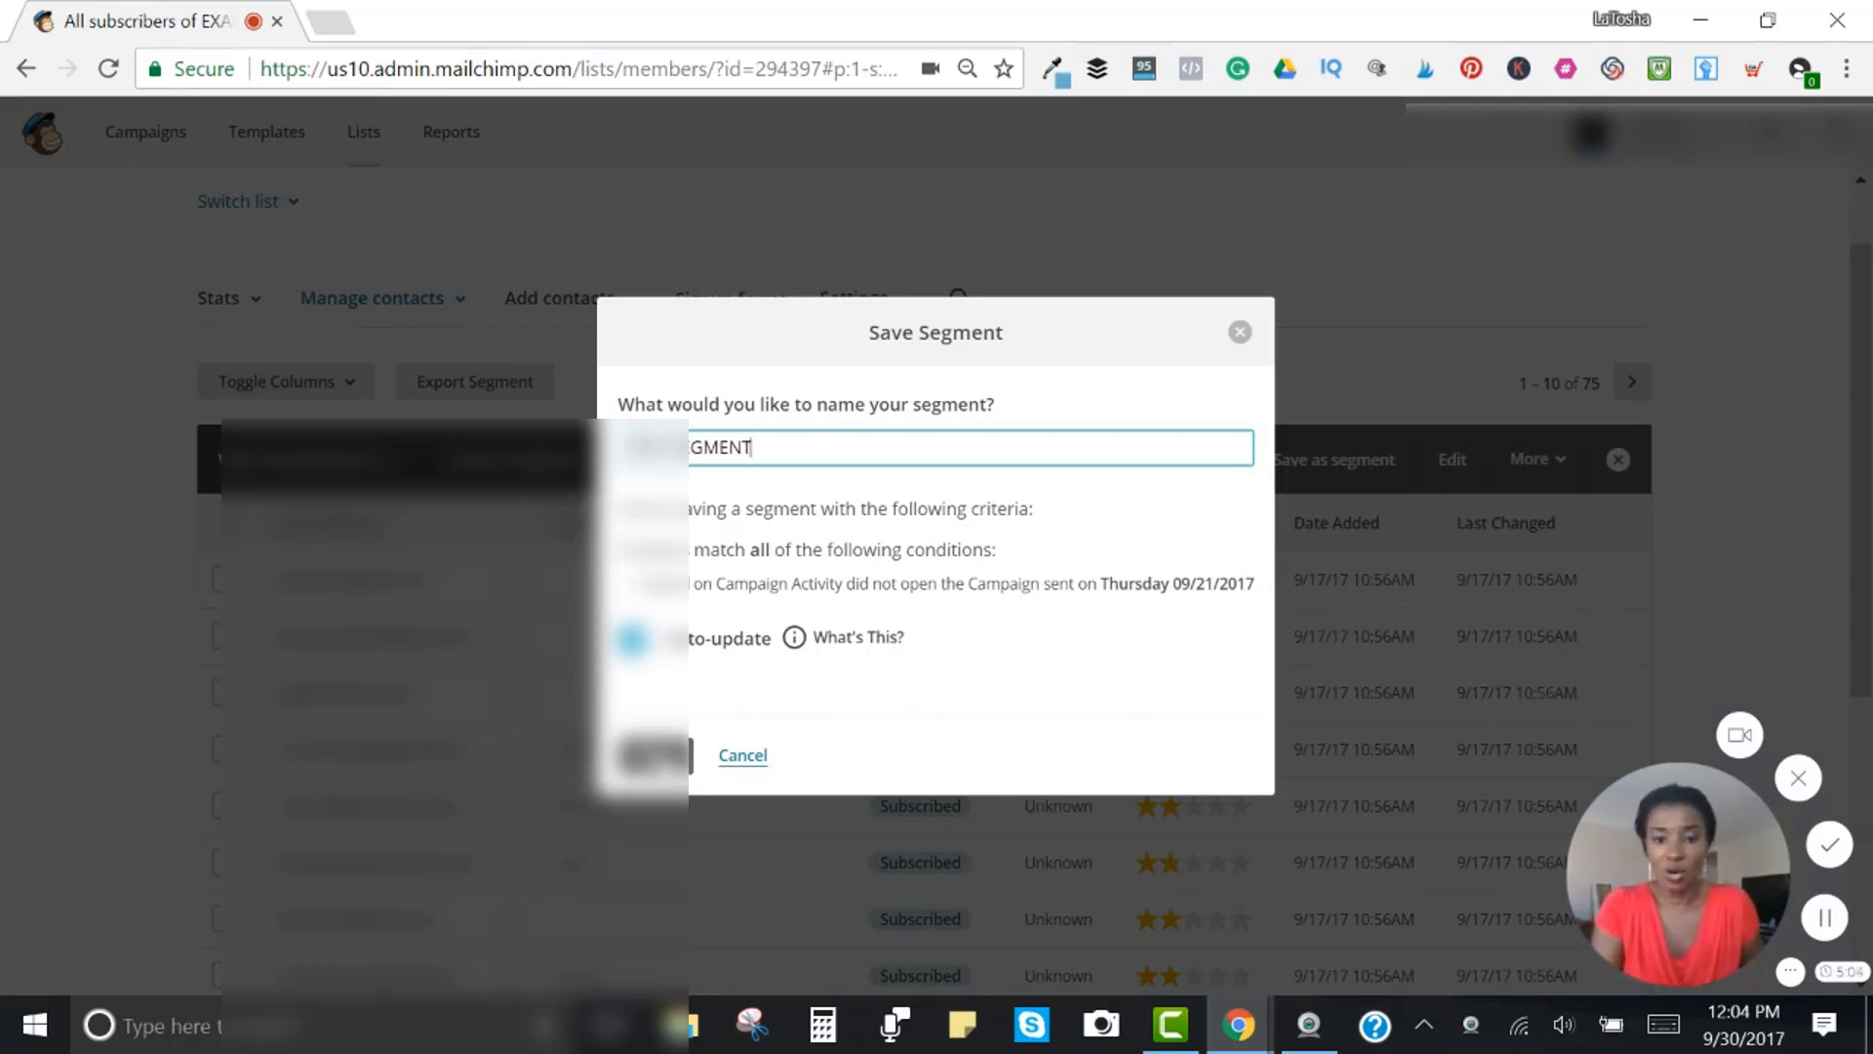
{"action": "left_click", "coordinate": [654, 754]}
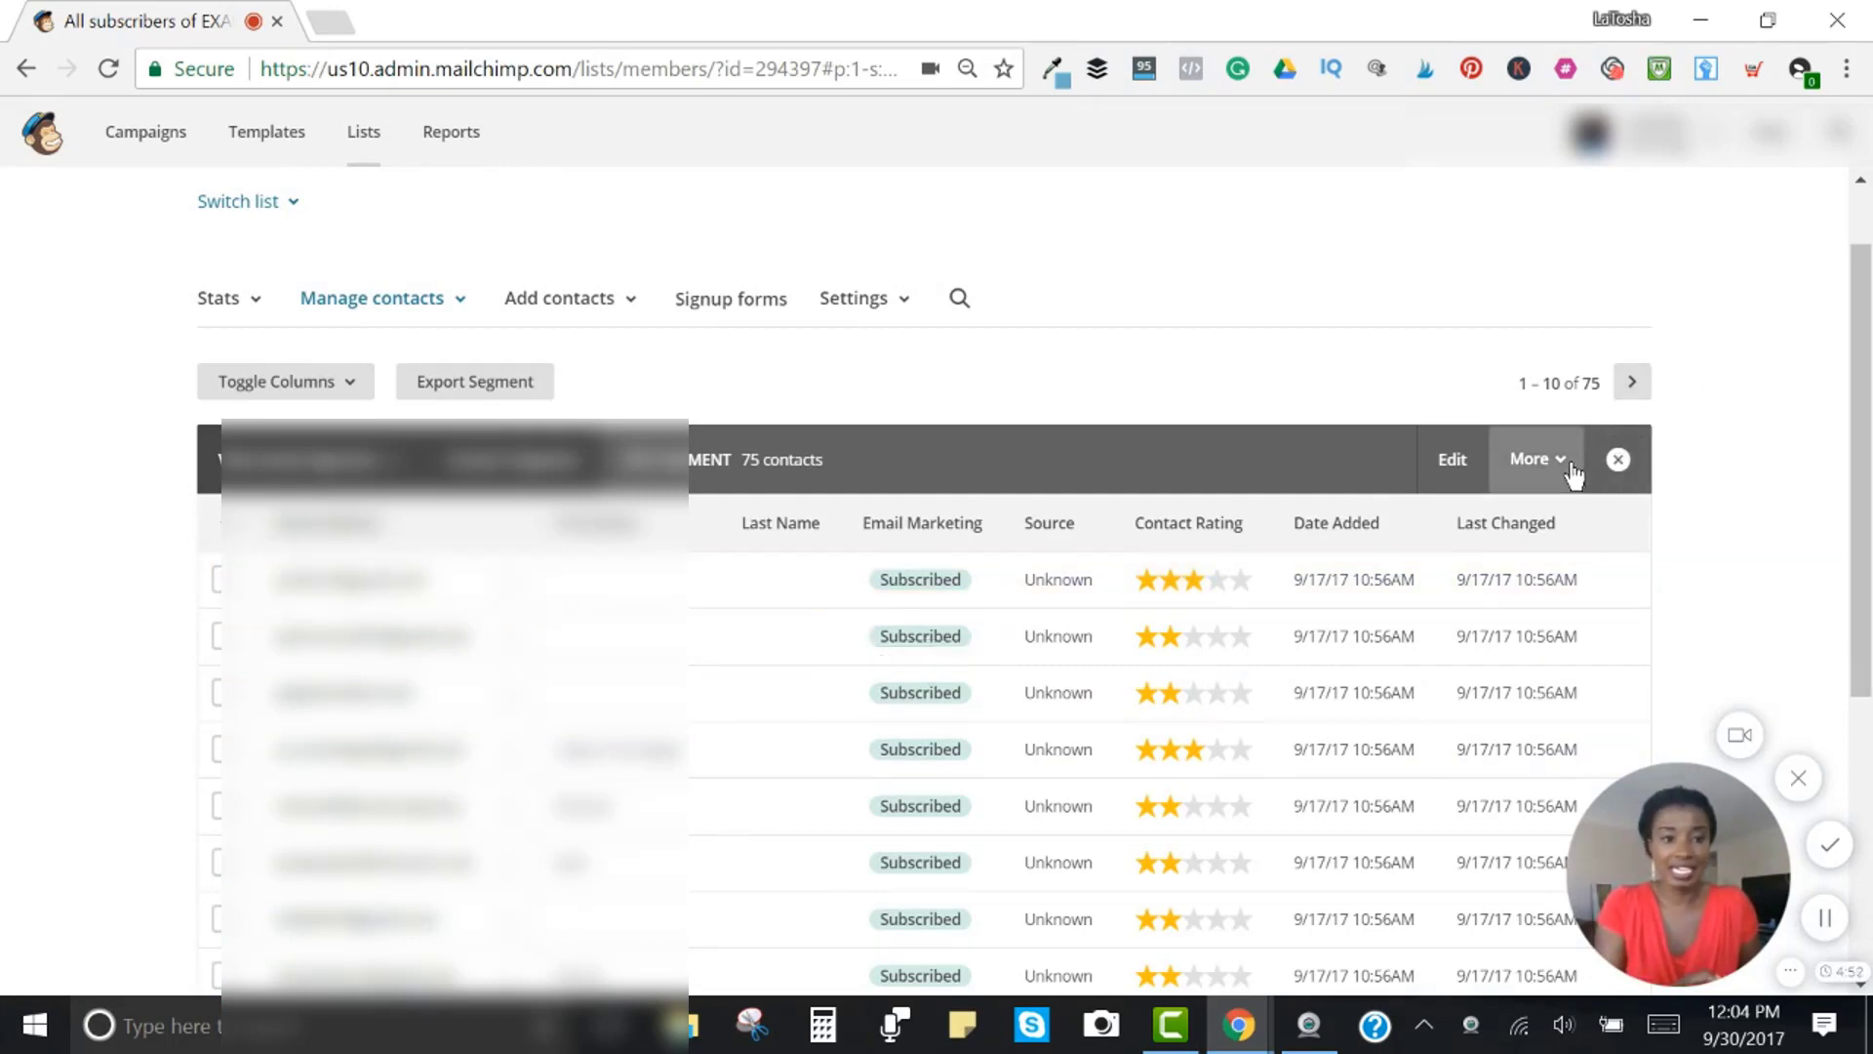
{"action": "scroll", "coordinate": [1572, 476], "scroll_direction": "down", "scroll_amount": 1}
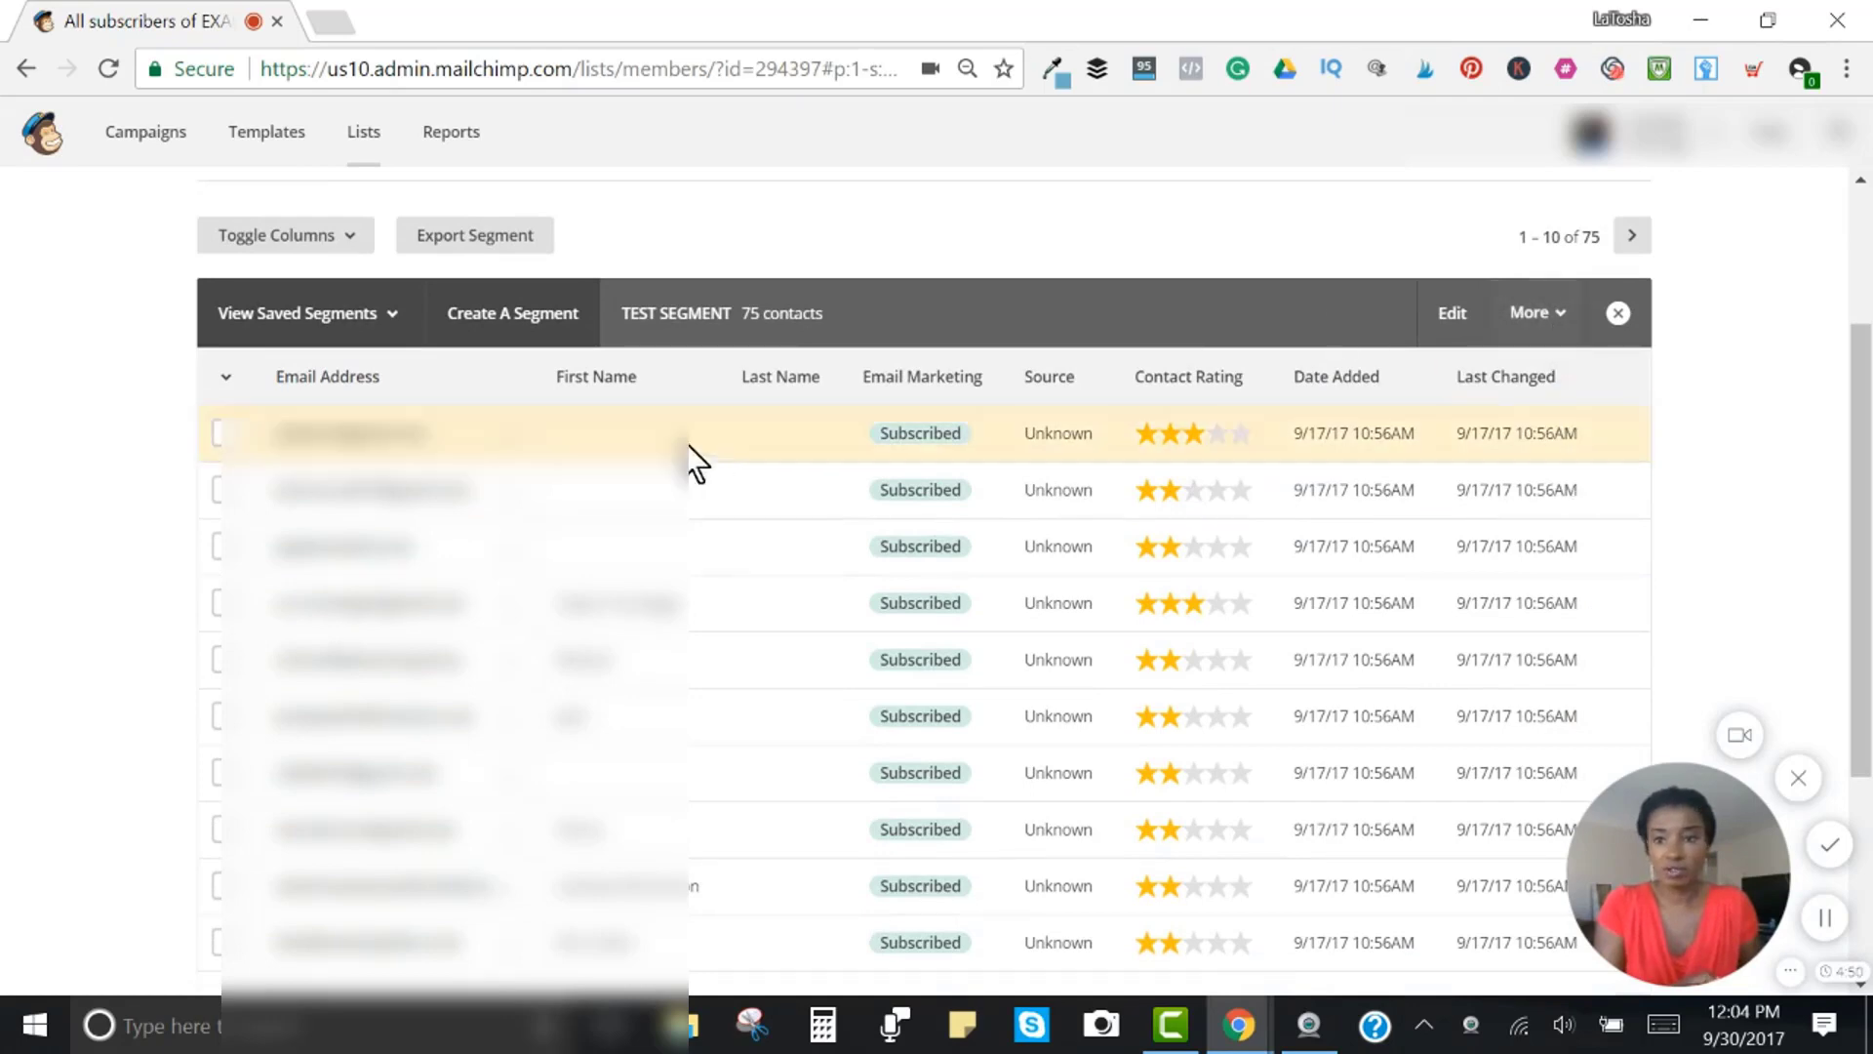
Page through the Lists overview to entries 21–26 and back one page.
{"action": "left_click", "coordinate": [363, 135]}
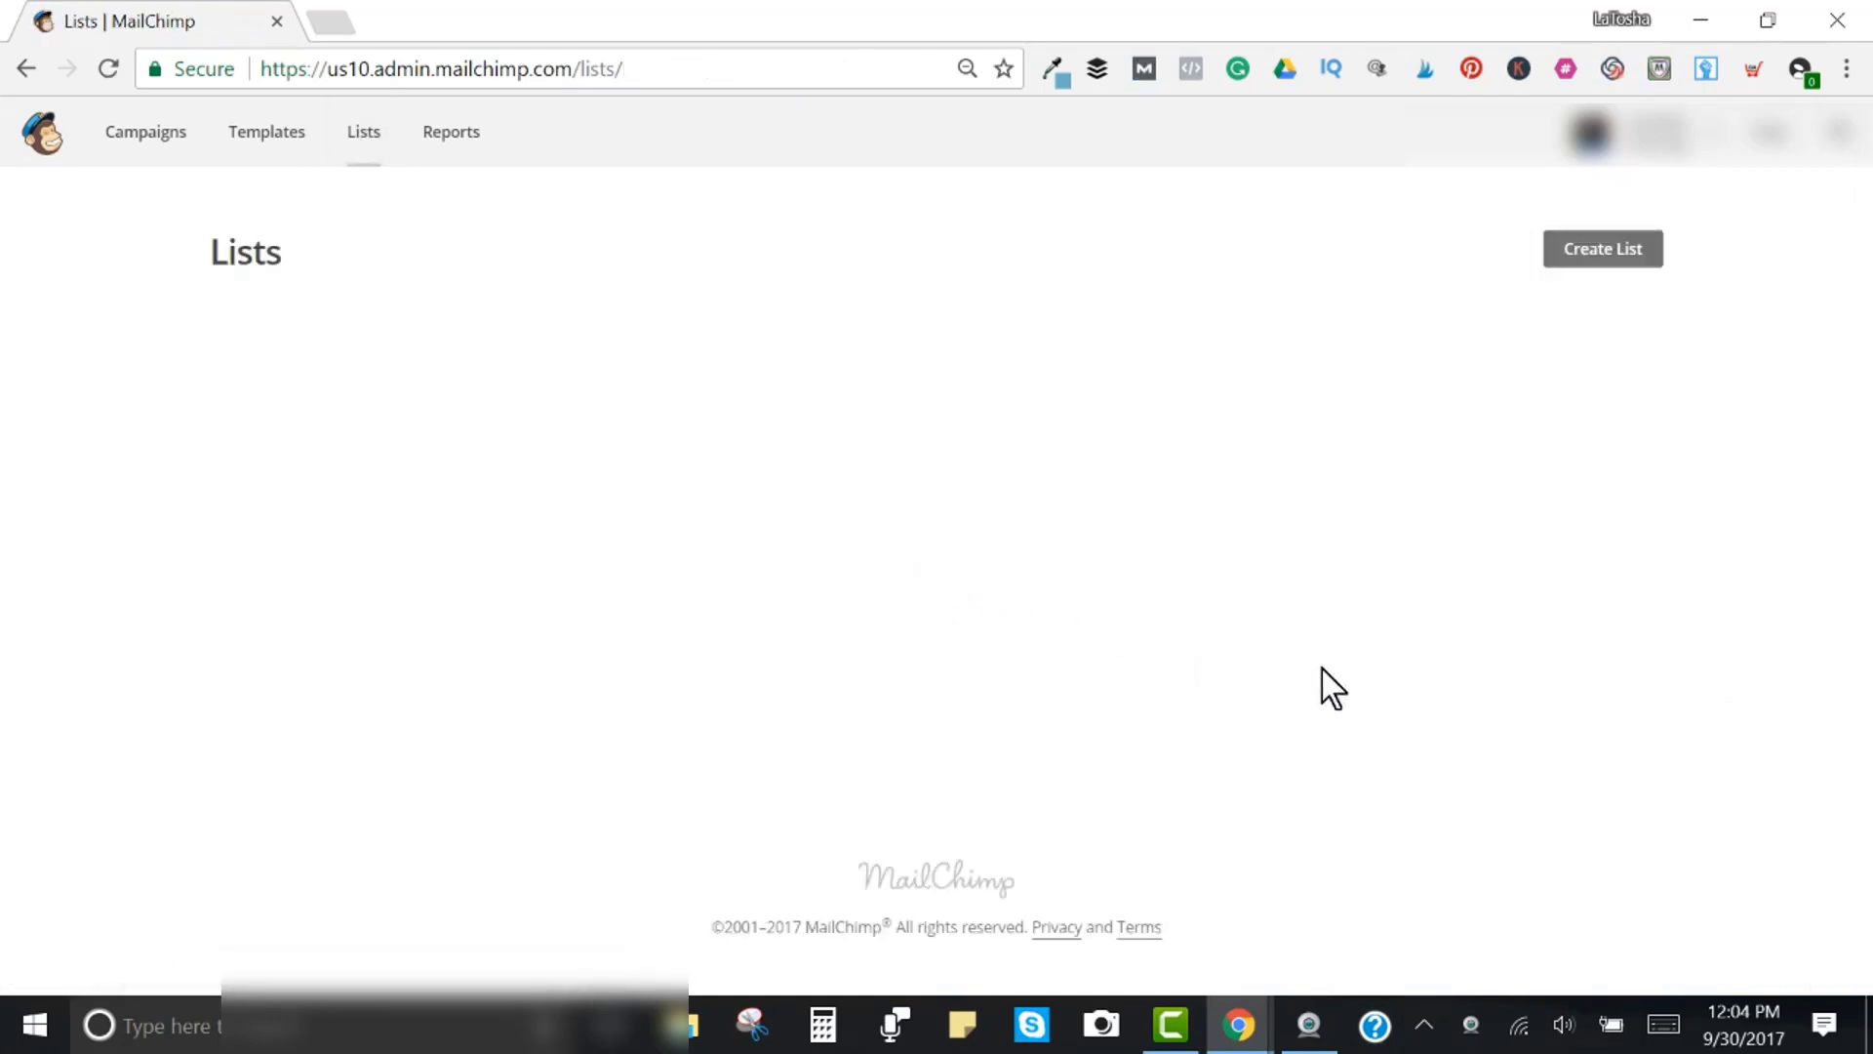
{"action": "scroll", "coordinate": [1463, 736], "scroll_direction": "down", "scroll_amount": 5}
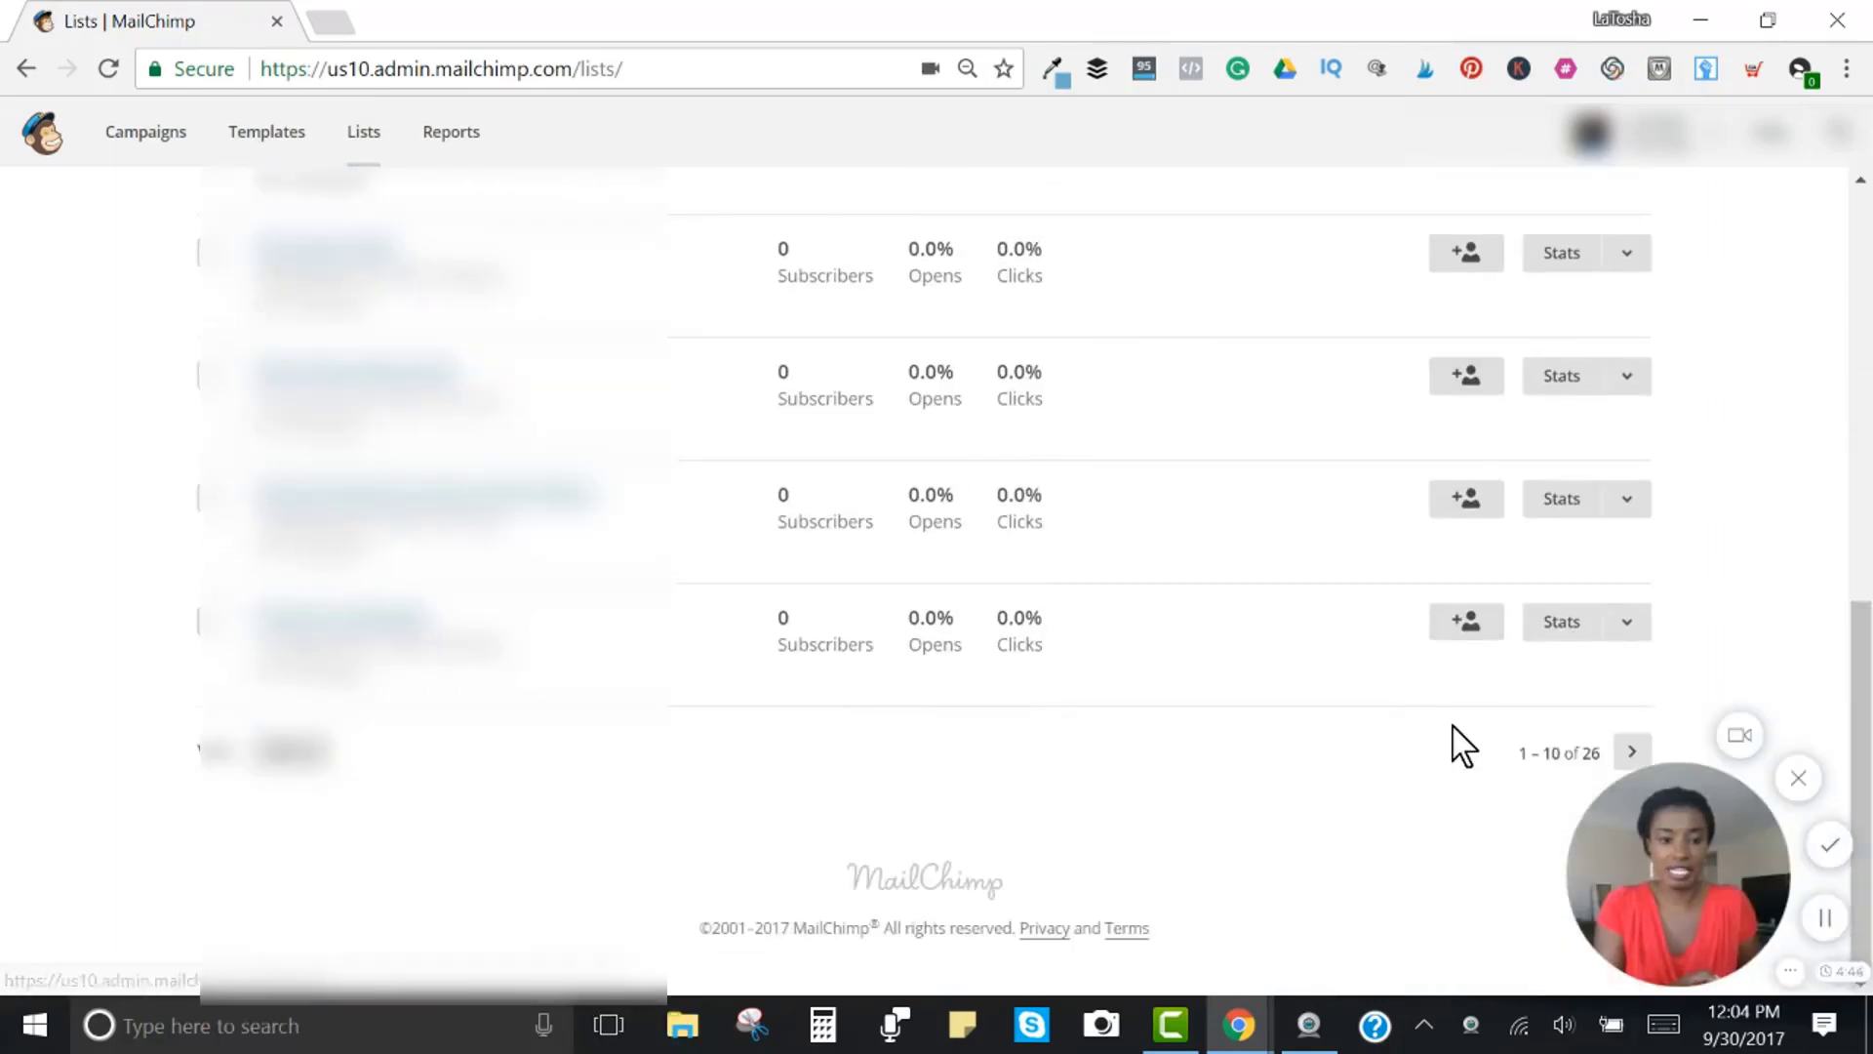
{"action": "left_click", "coordinate": [1632, 751]}
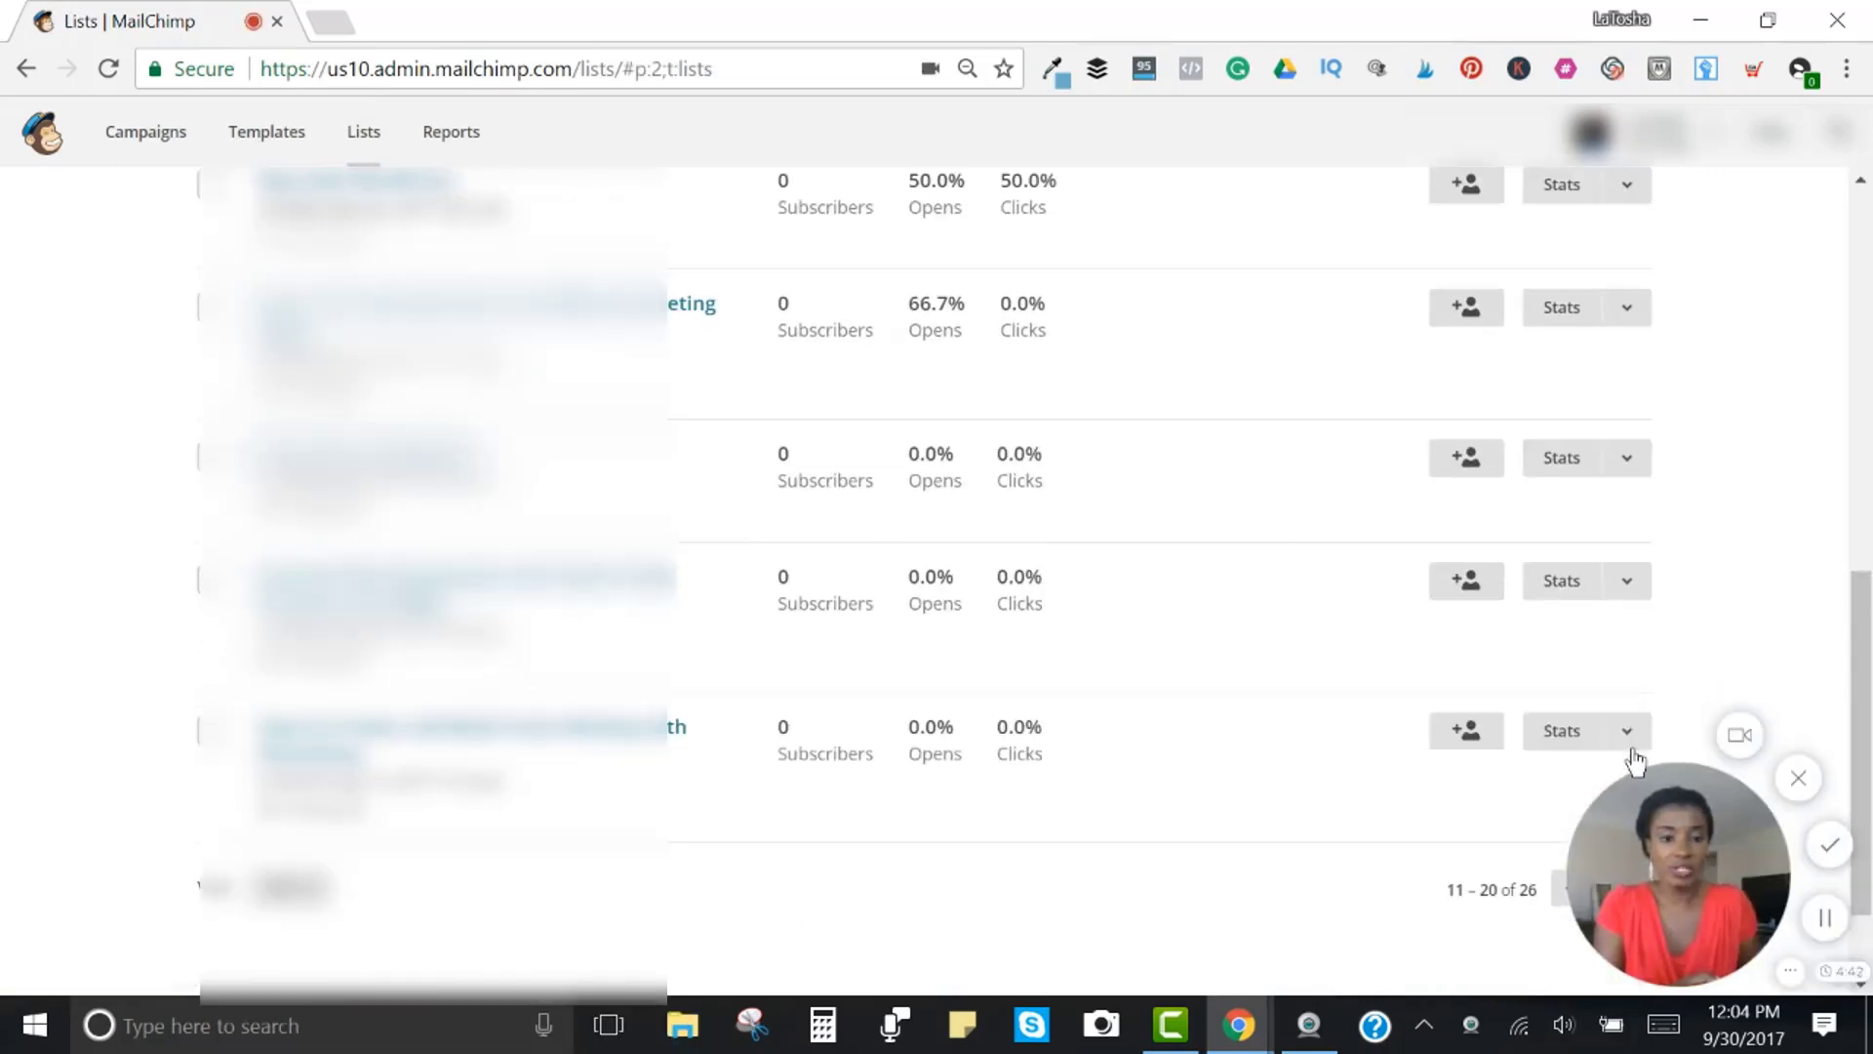
{"action": "scroll", "coordinate": [1522, 739], "scroll_direction": "down", "scroll_amount": 2}
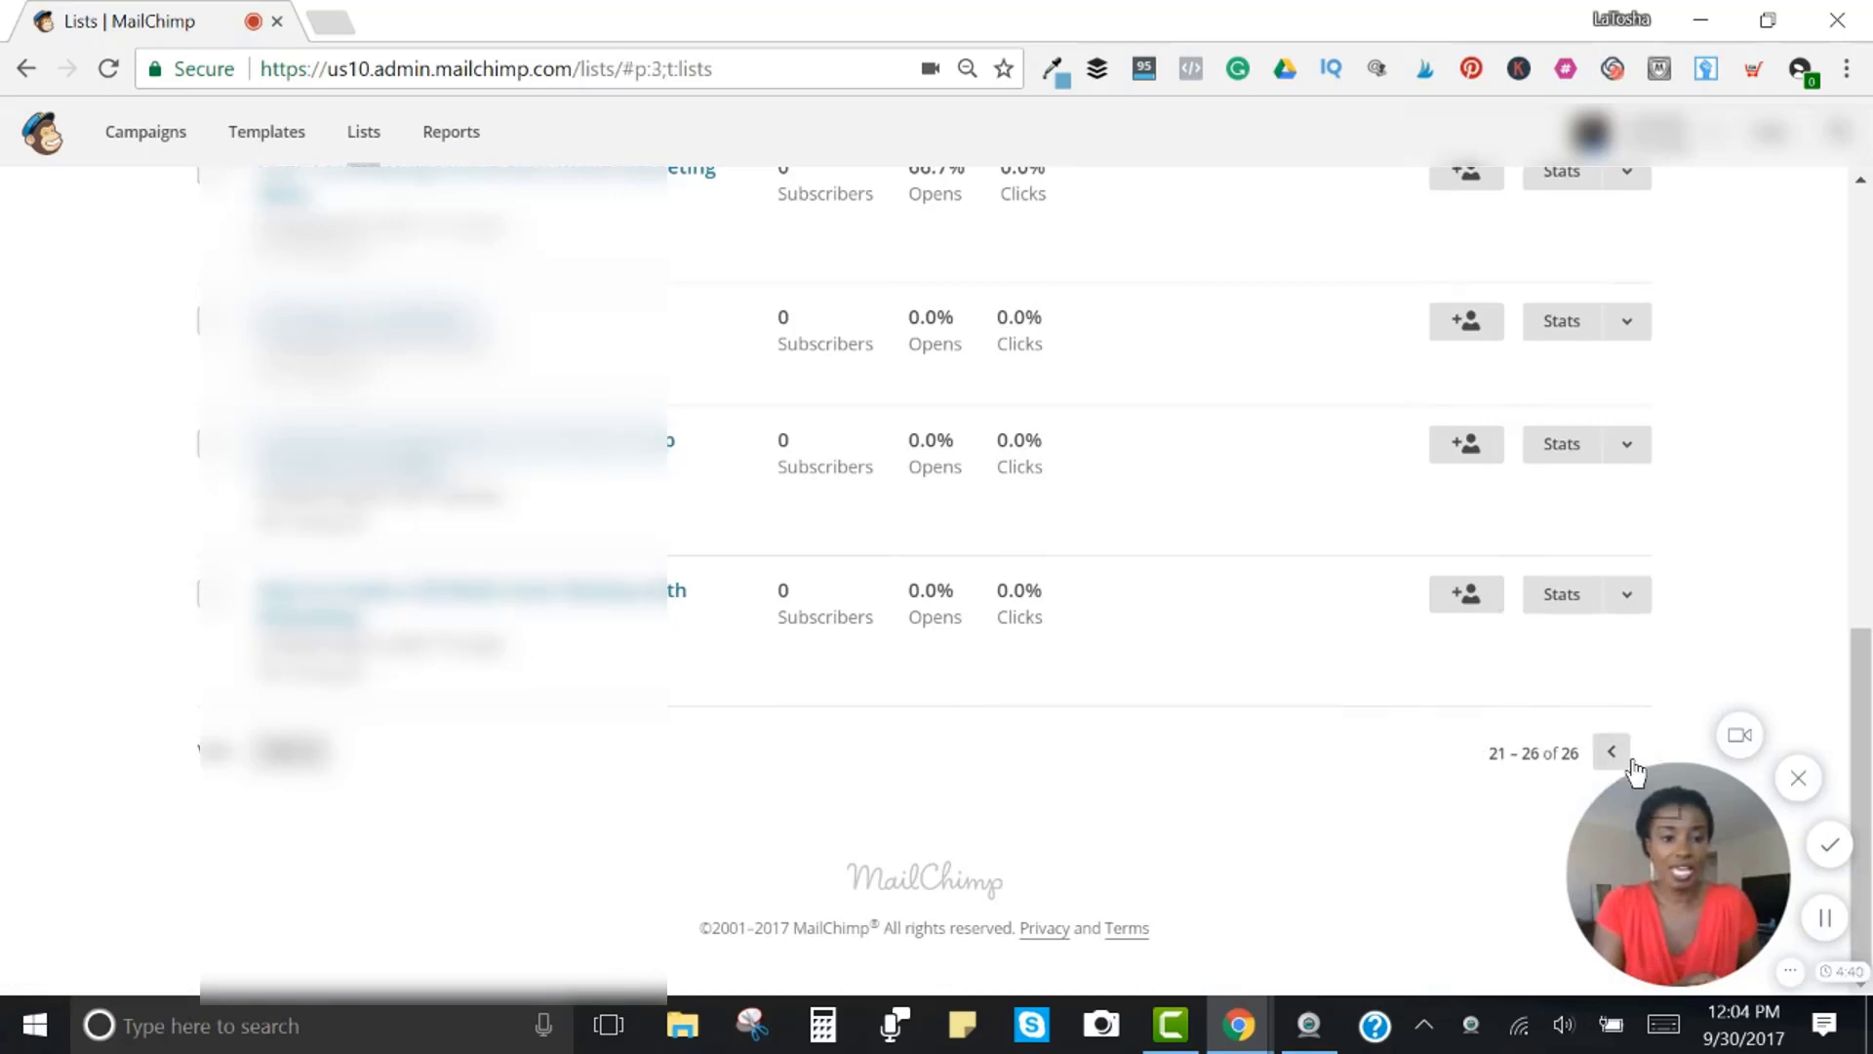
{"action": "left_click", "coordinate": [1630, 751]}
{"action": "scroll", "coordinate": [1235, 778], "scroll_direction": "up", "scroll_amount": 5}
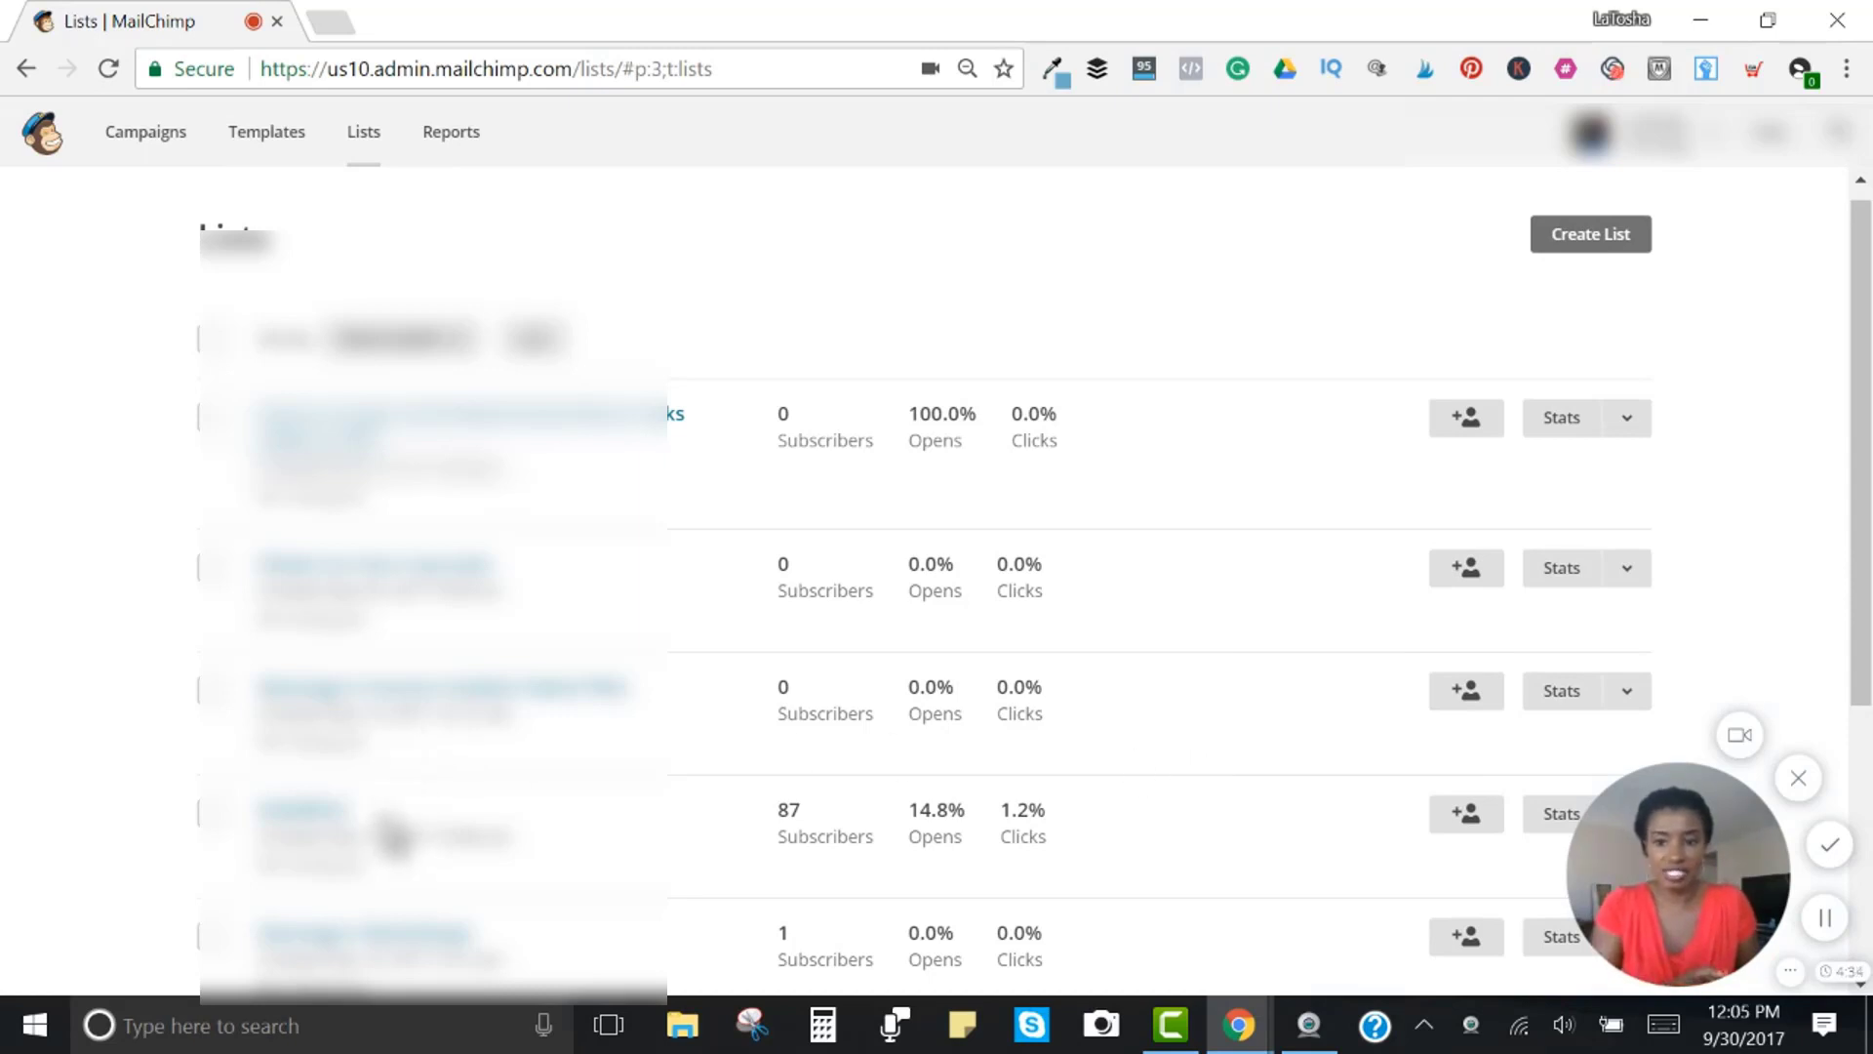
{"action": "scroll", "coordinate": [331, 829], "scroll_direction": "down", "scroll_amount": 3}
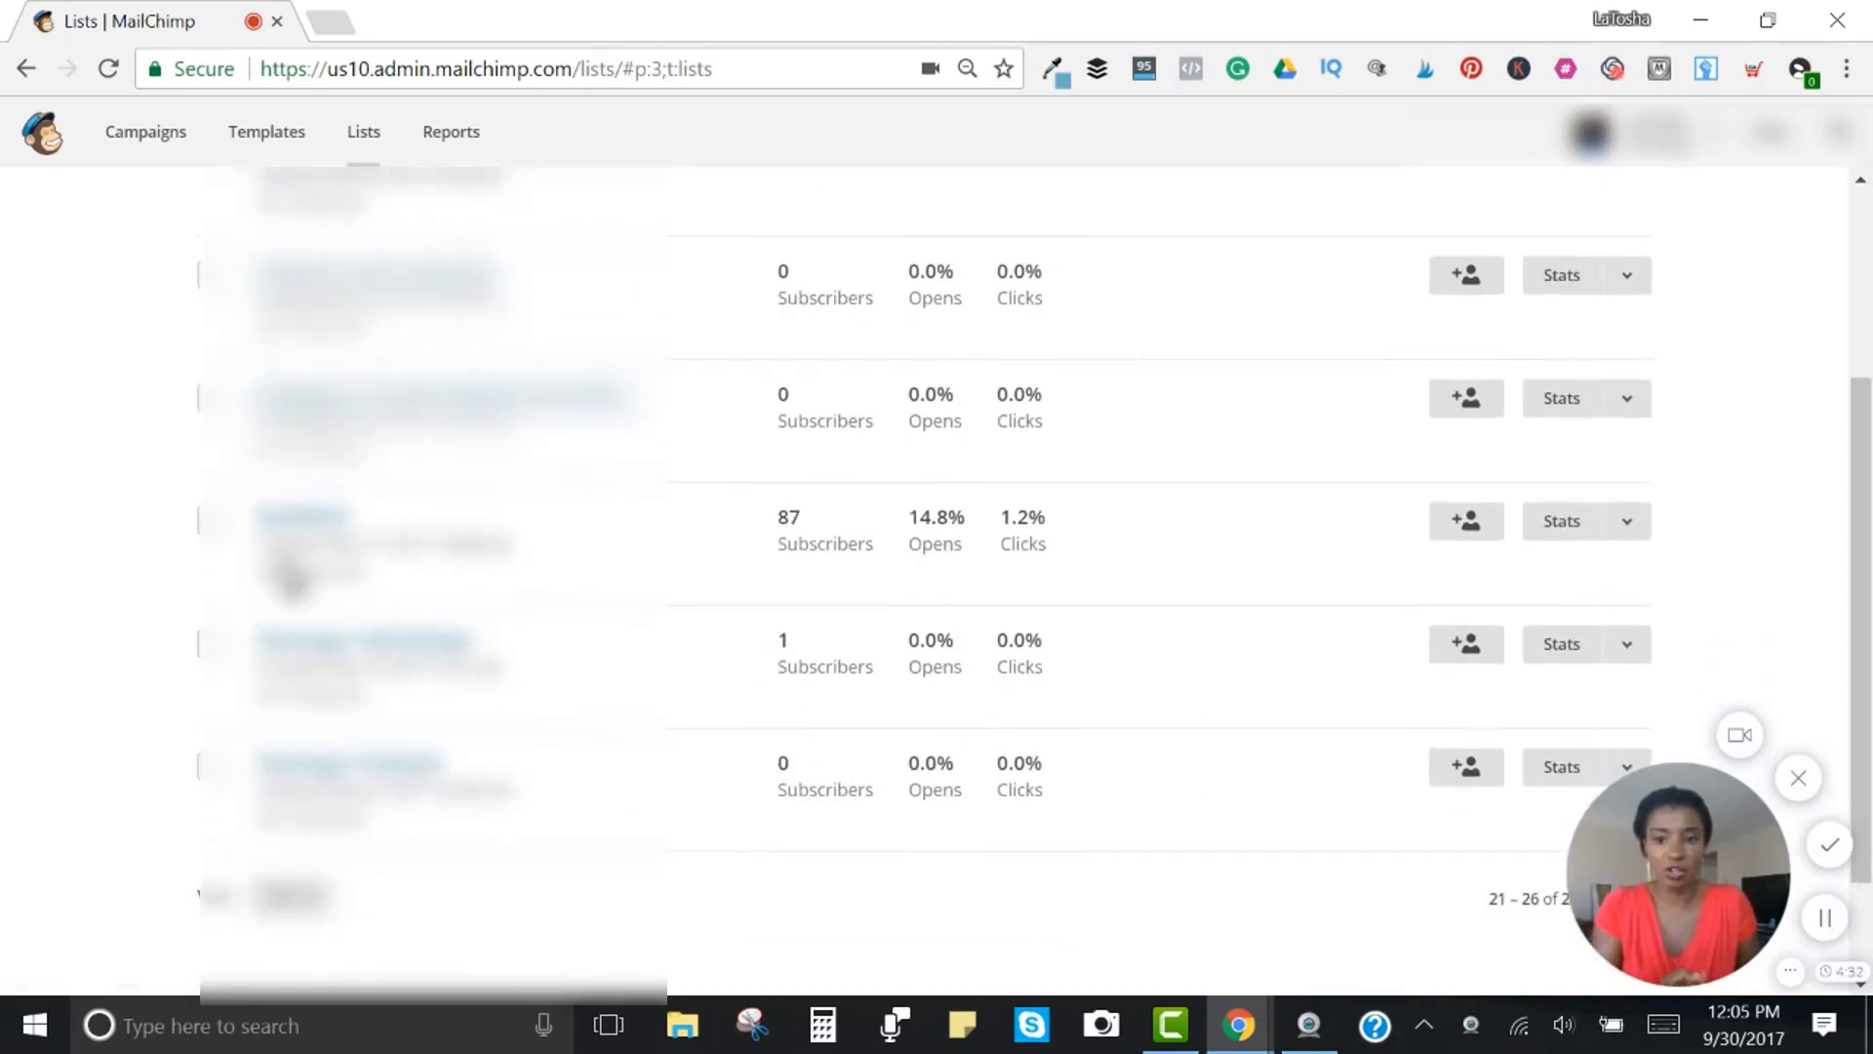
{"action": "scroll", "coordinate": [1347, 844], "scroll_direction": "down", "scroll_amount": 2}
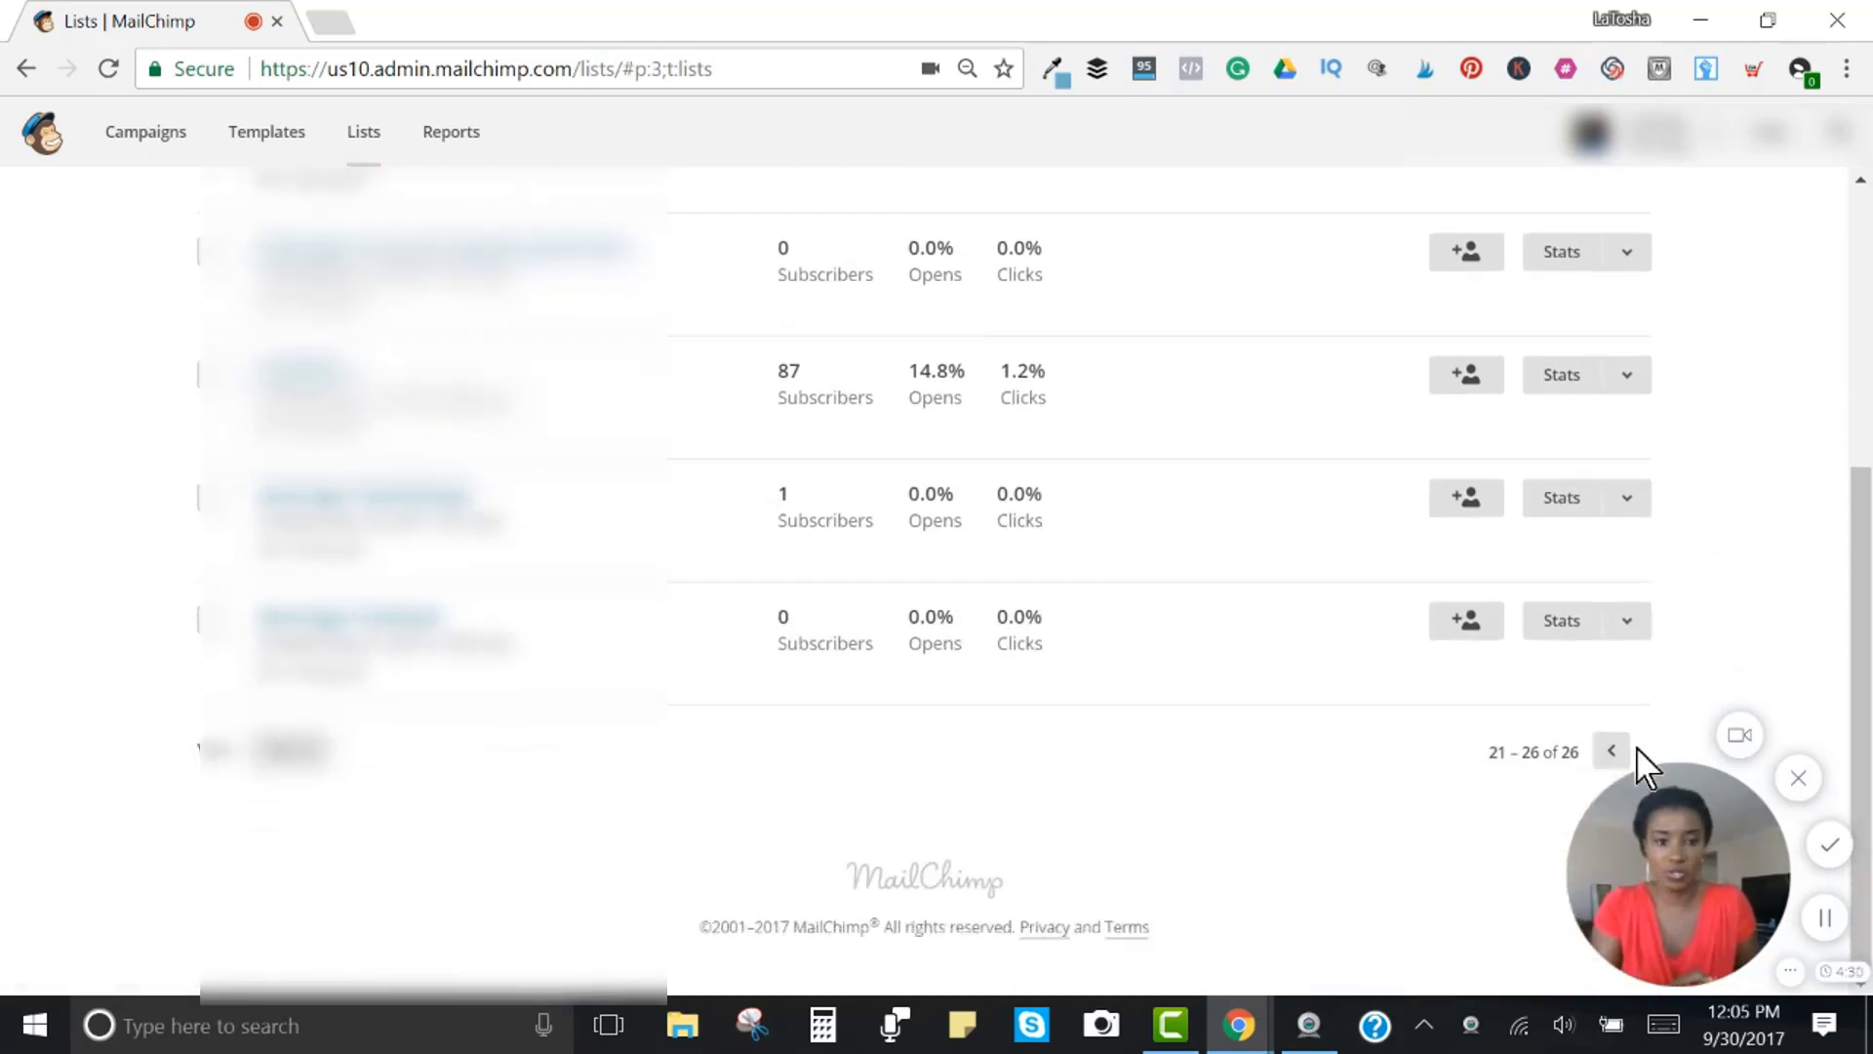
{"action": "left_click", "coordinate": [1605, 752]}
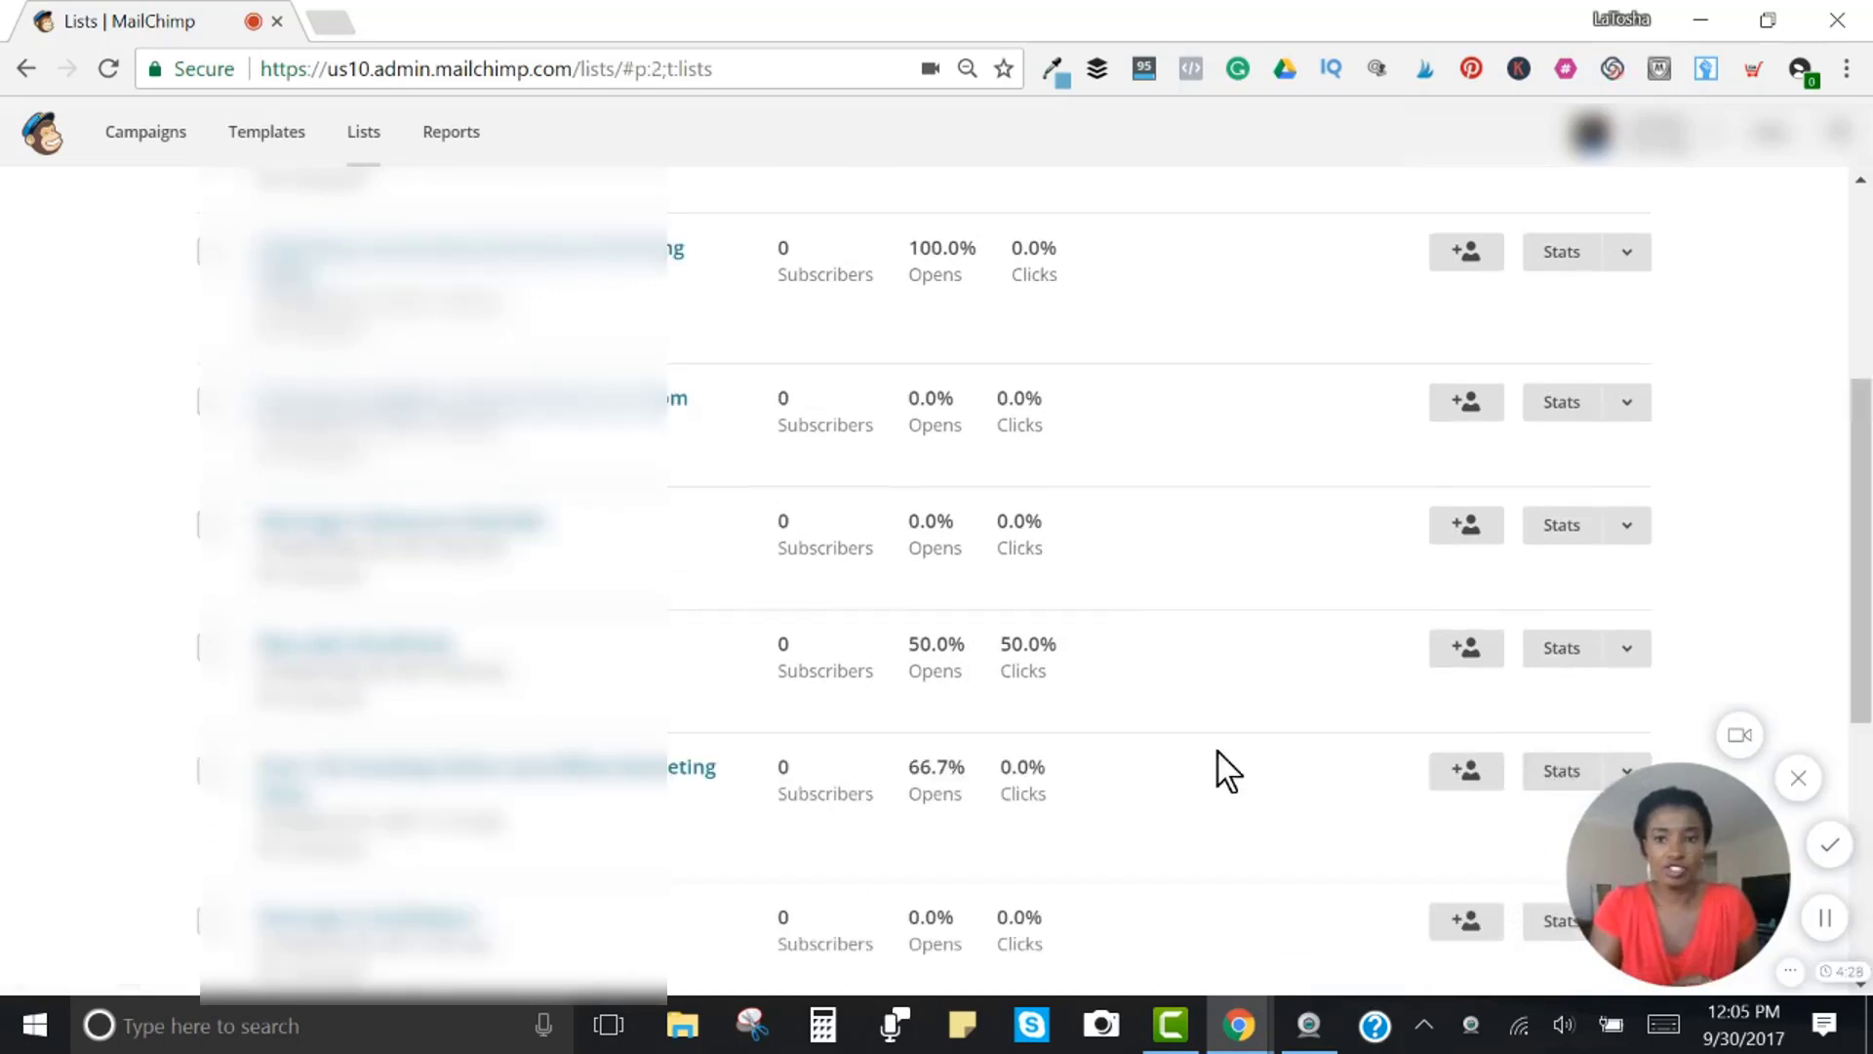
{"action": "scroll", "coordinate": [1170, 759], "scroll_direction": "up", "scroll_amount": 1}
{"action": "scroll", "coordinate": [1171, 759], "scroll_direction": "up", "scroll_amount": 1}
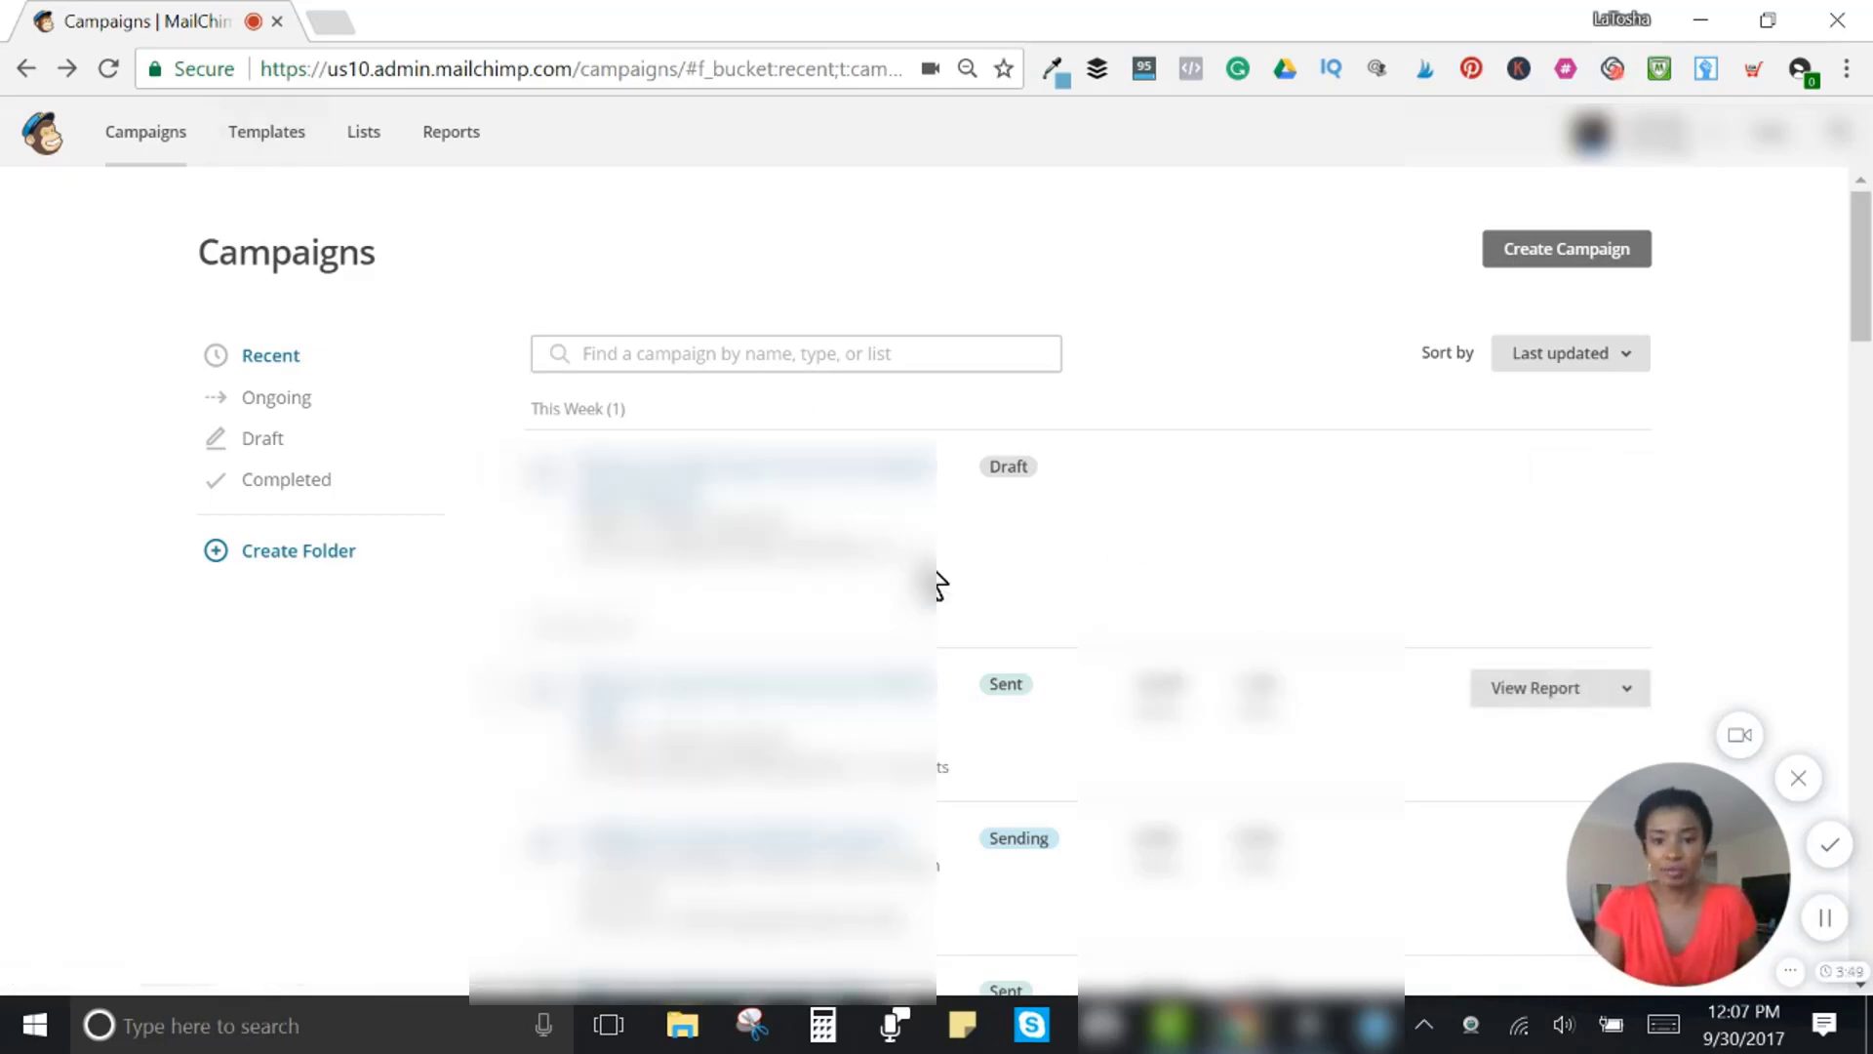
Replicate the sent campaign from its View Report dropdown.
{"action": "mouse_move", "coordinate": [1578, 690]}
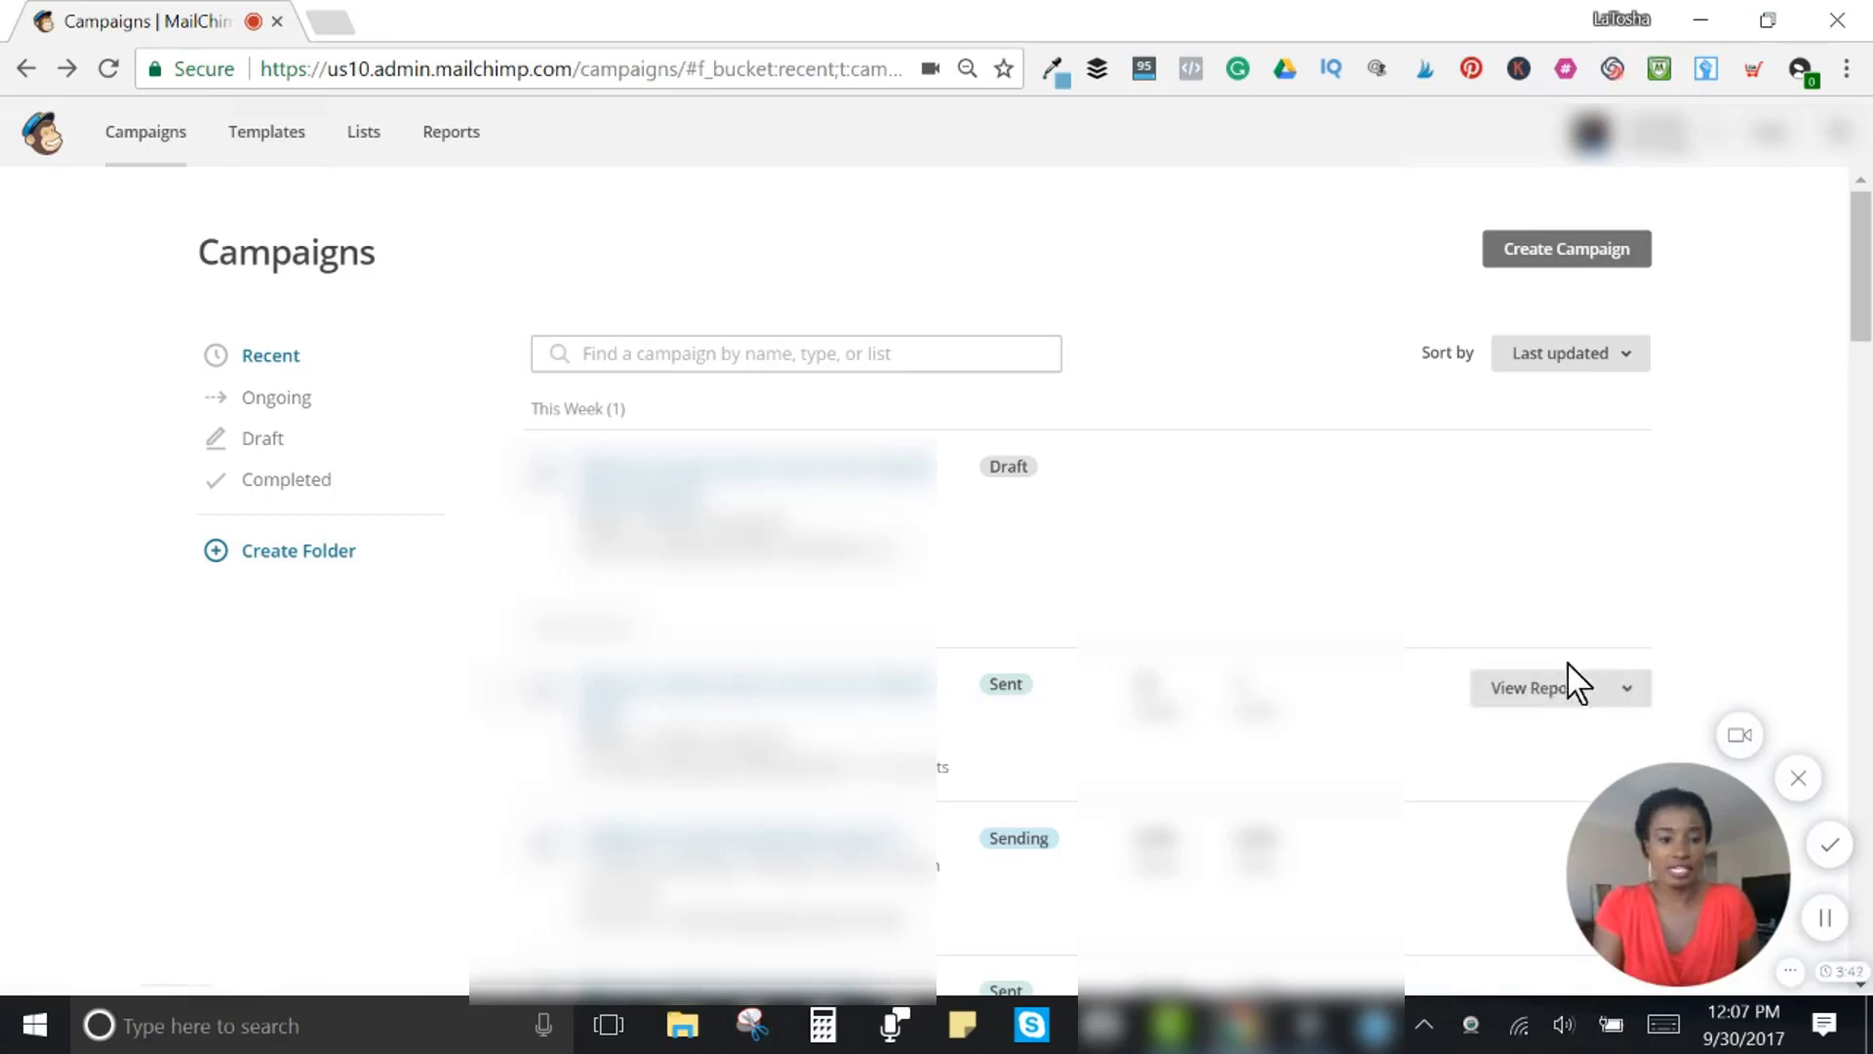
{"action": "left_click", "coordinate": [1627, 690]}
{"action": "left_click", "coordinate": [1529, 853]}
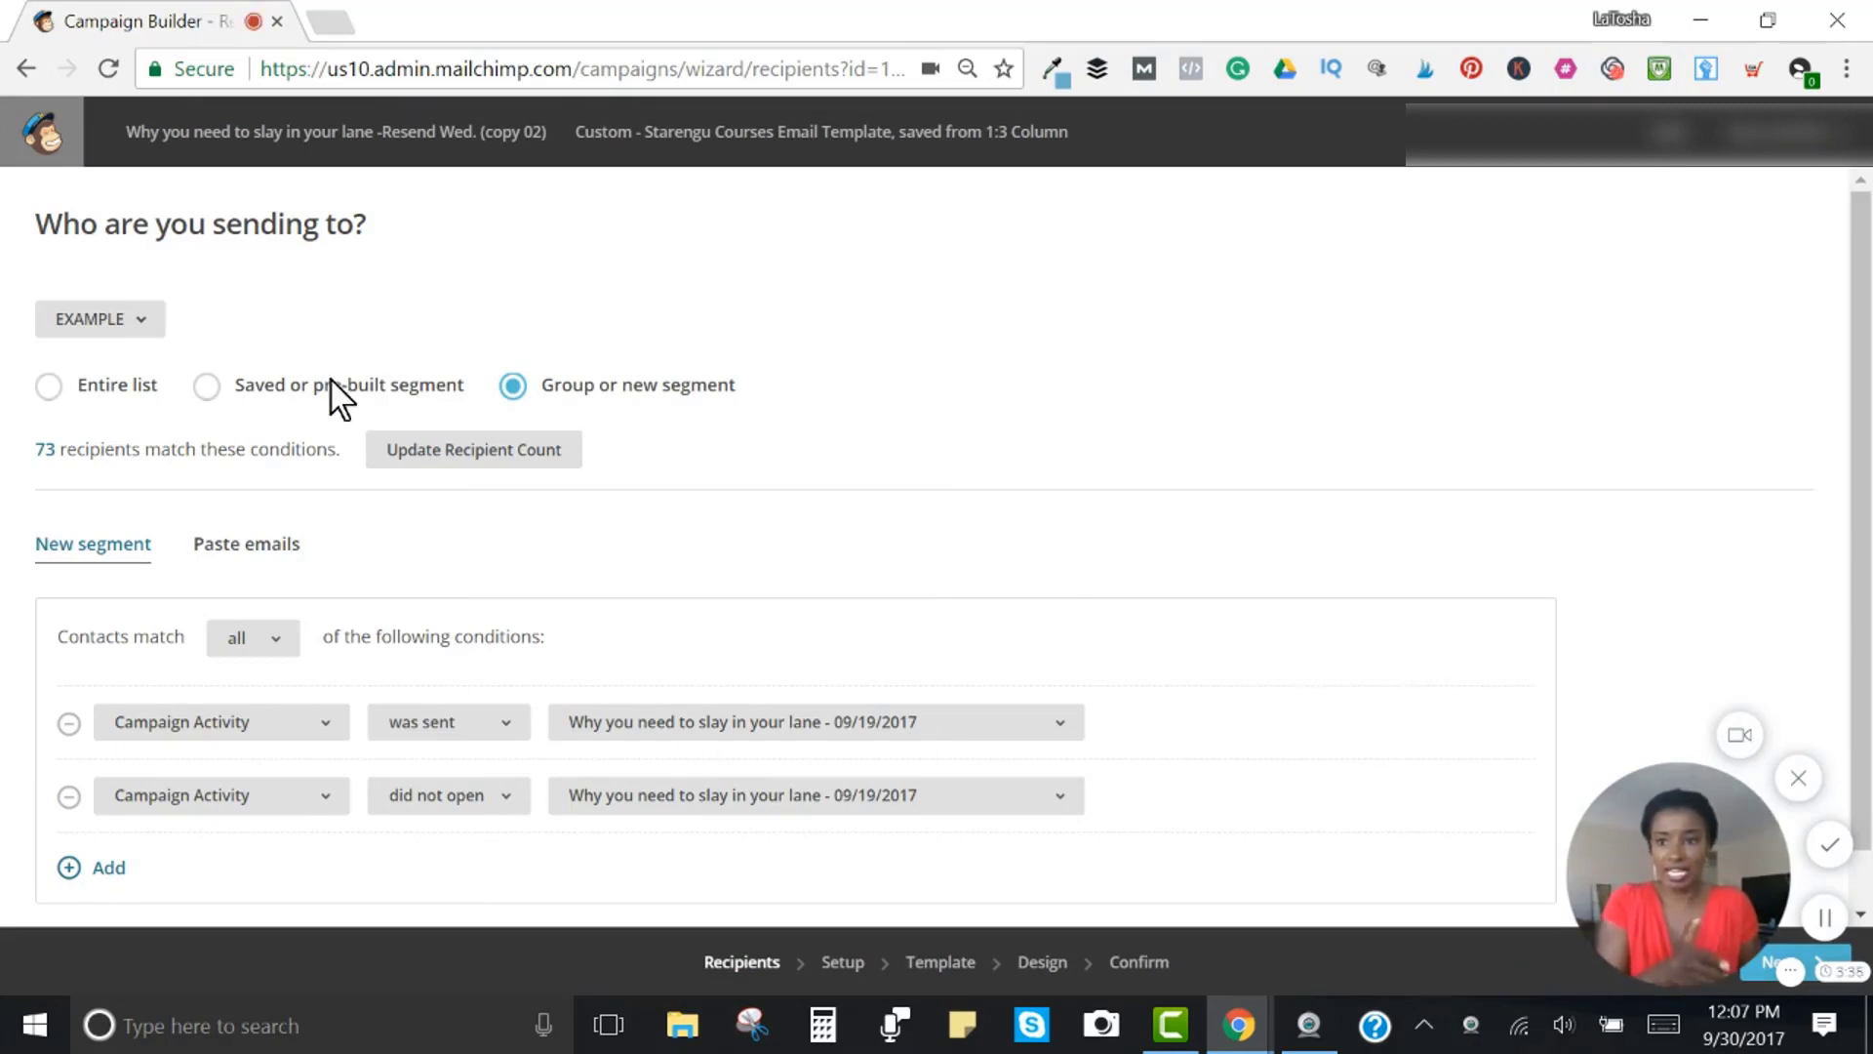
Send copy 02 to the saved TEST SEGMENT and update the count to 75 recipients.
{"action": "left_click", "coordinate": [264, 390]}
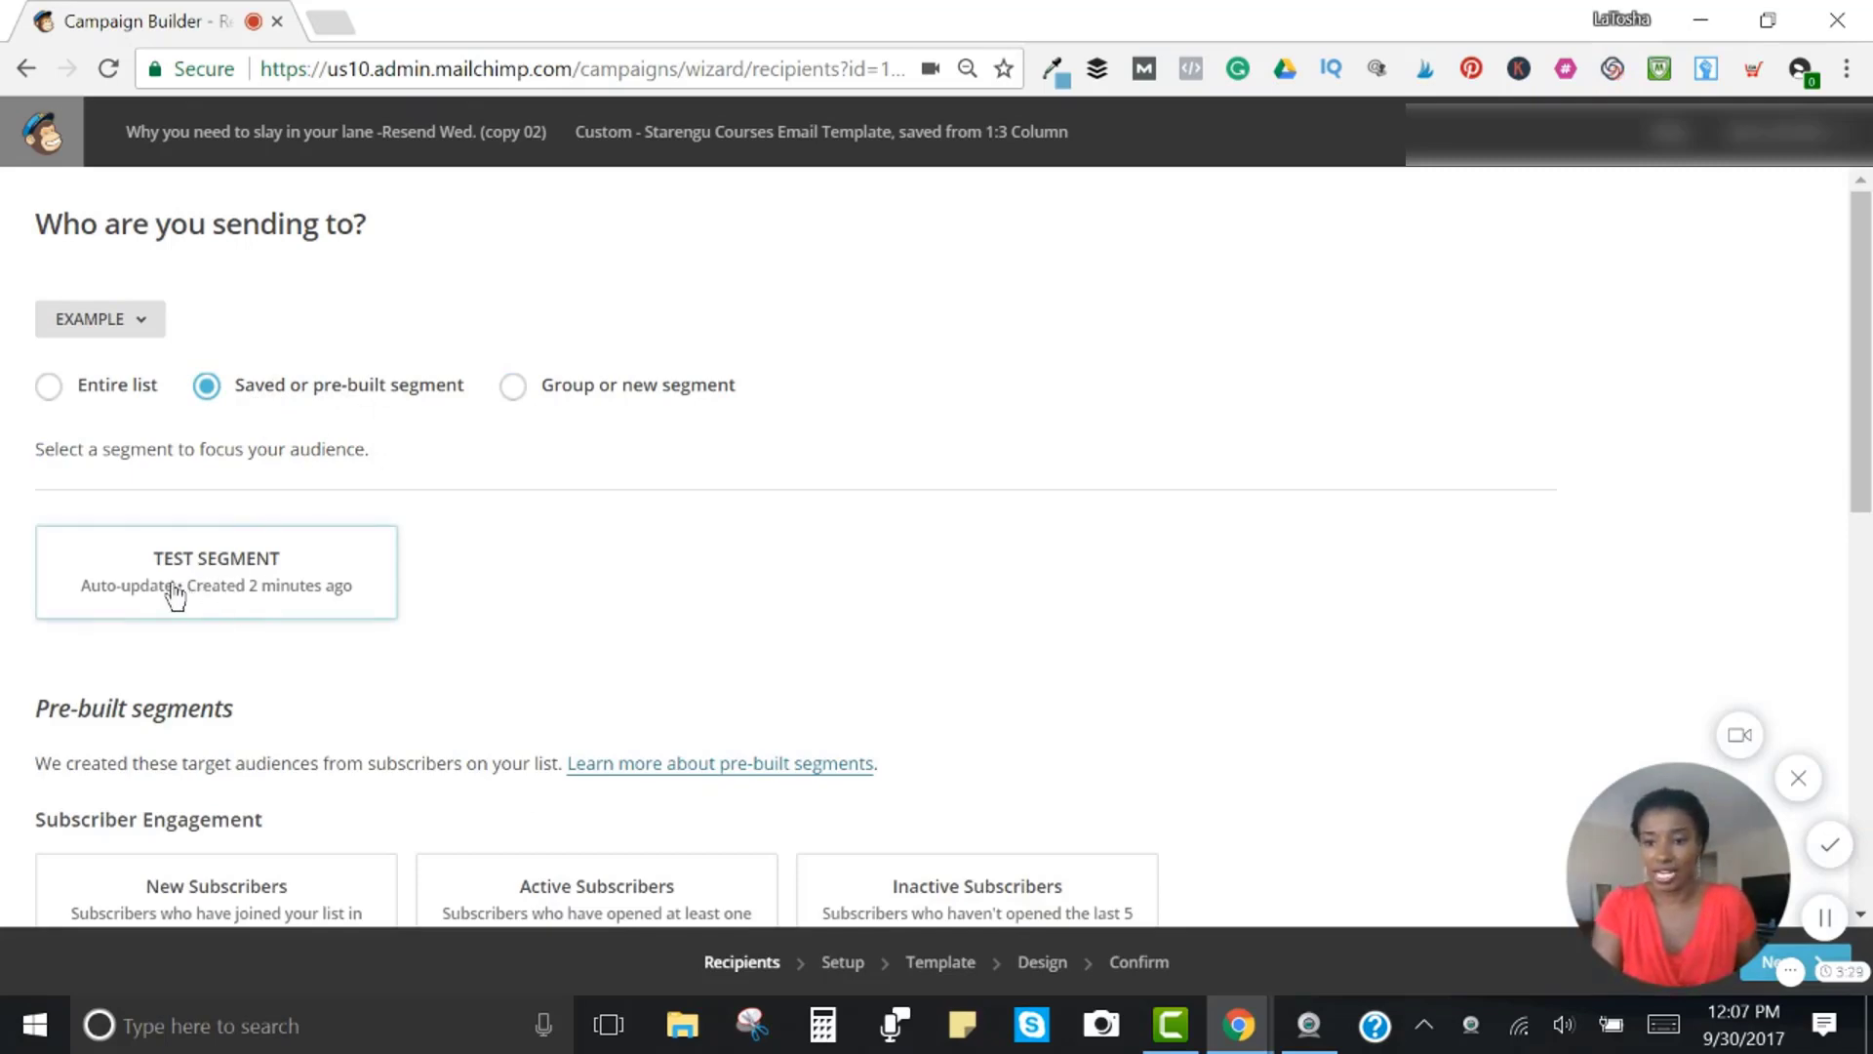
{"action": "left_click", "coordinate": [235, 599]}
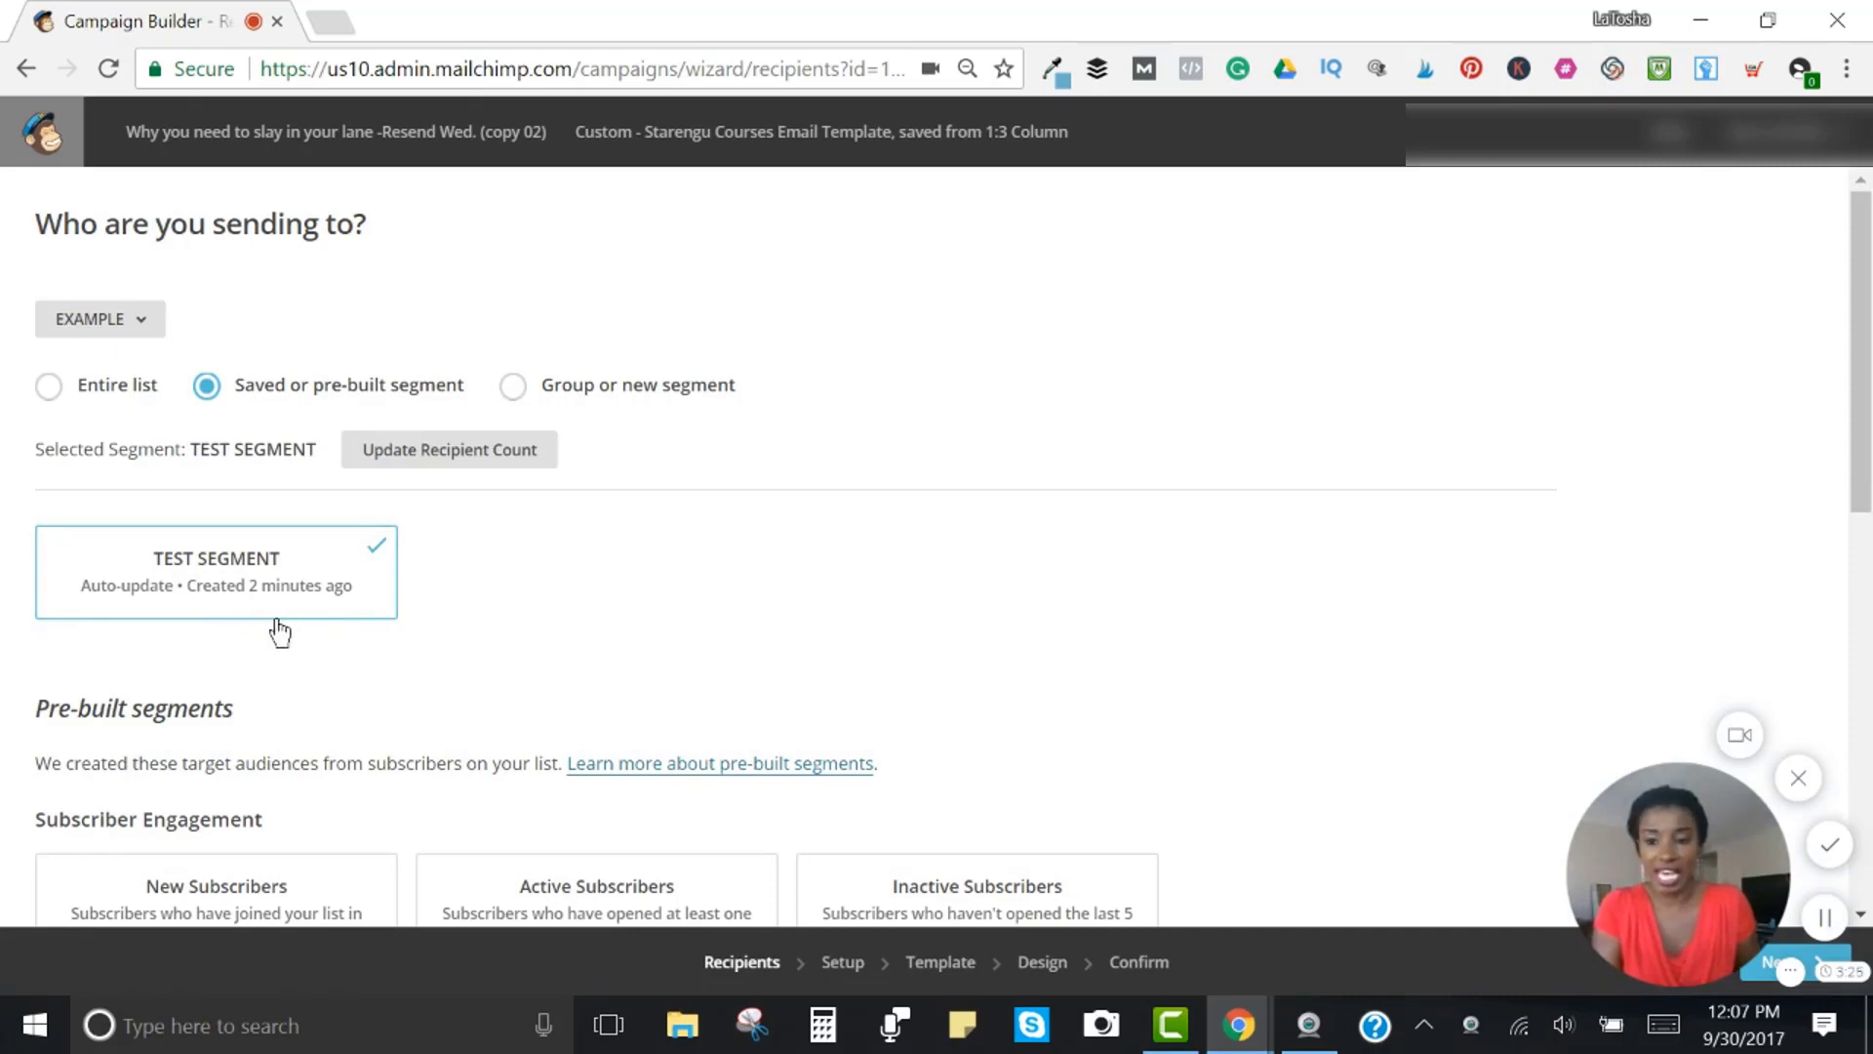
{"action": "scroll", "coordinate": [280, 632], "scroll_direction": "down", "scroll_amount": 5}
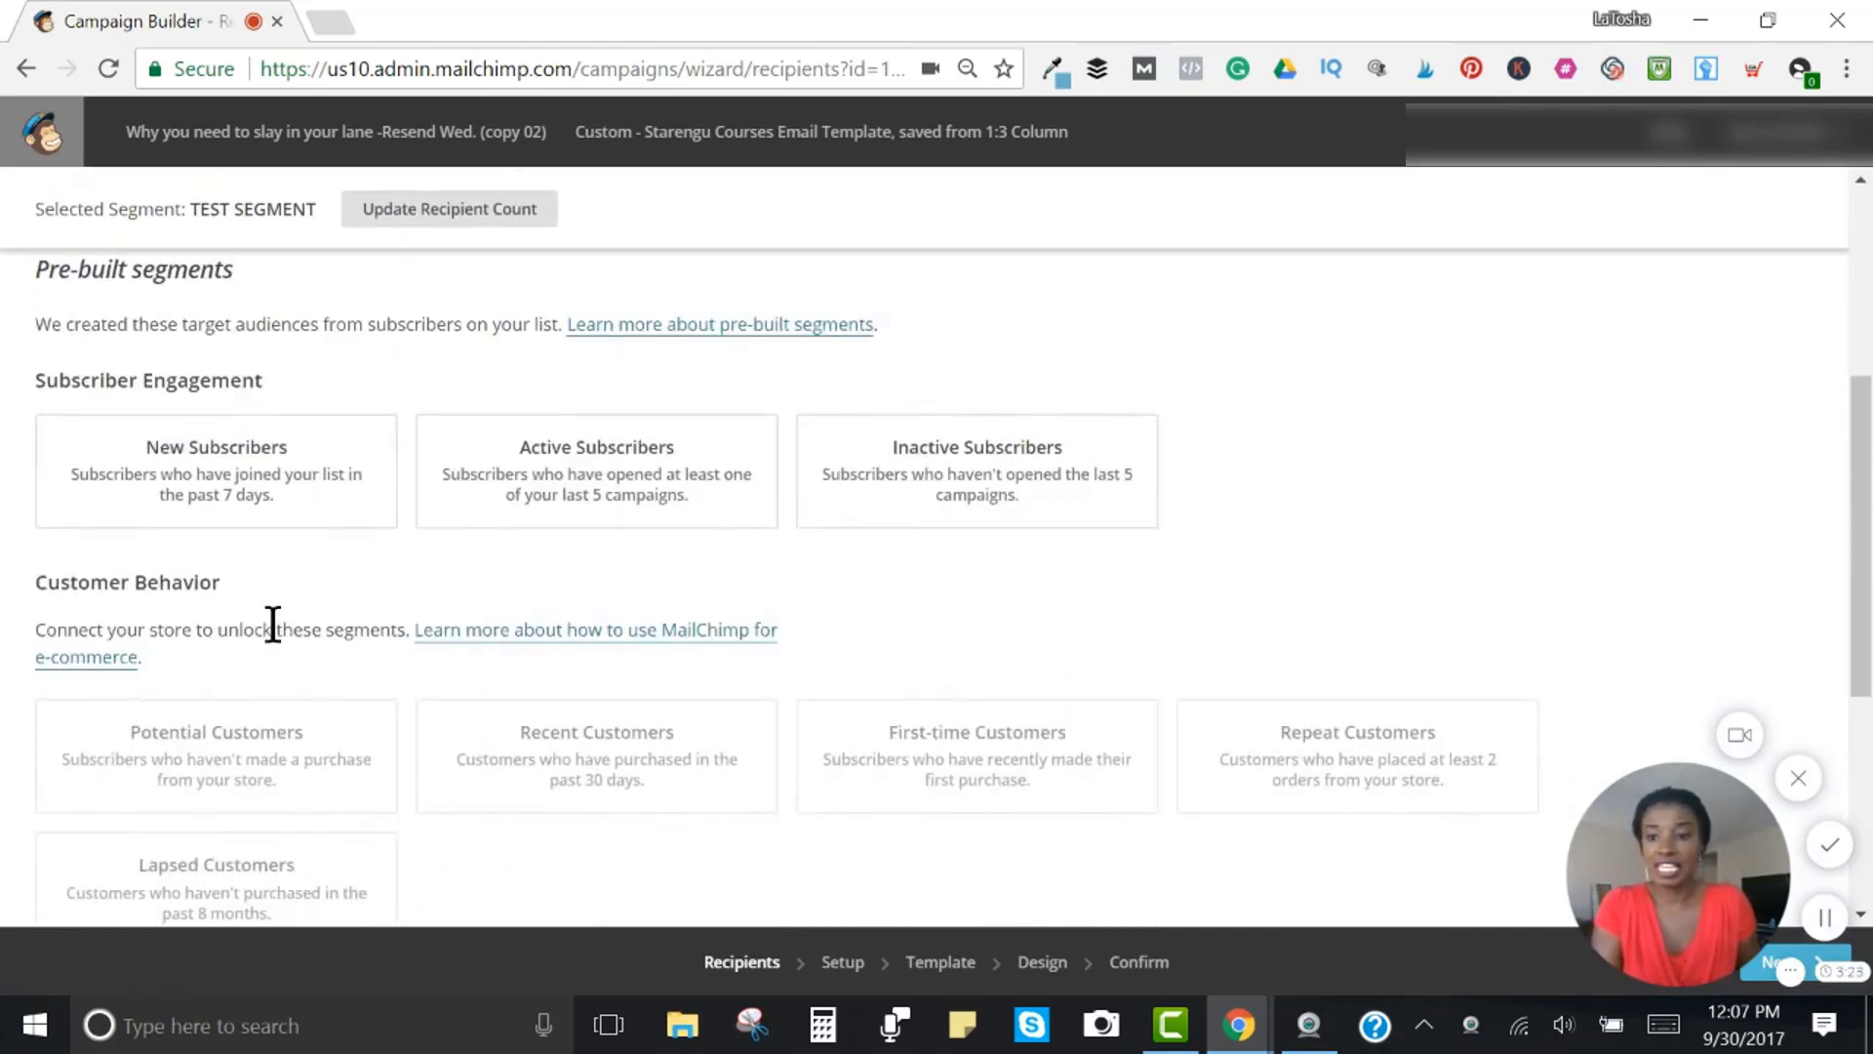
{"action": "scroll", "coordinate": [272, 632], "scroll_direction": "up", "scroll_amount": 3}
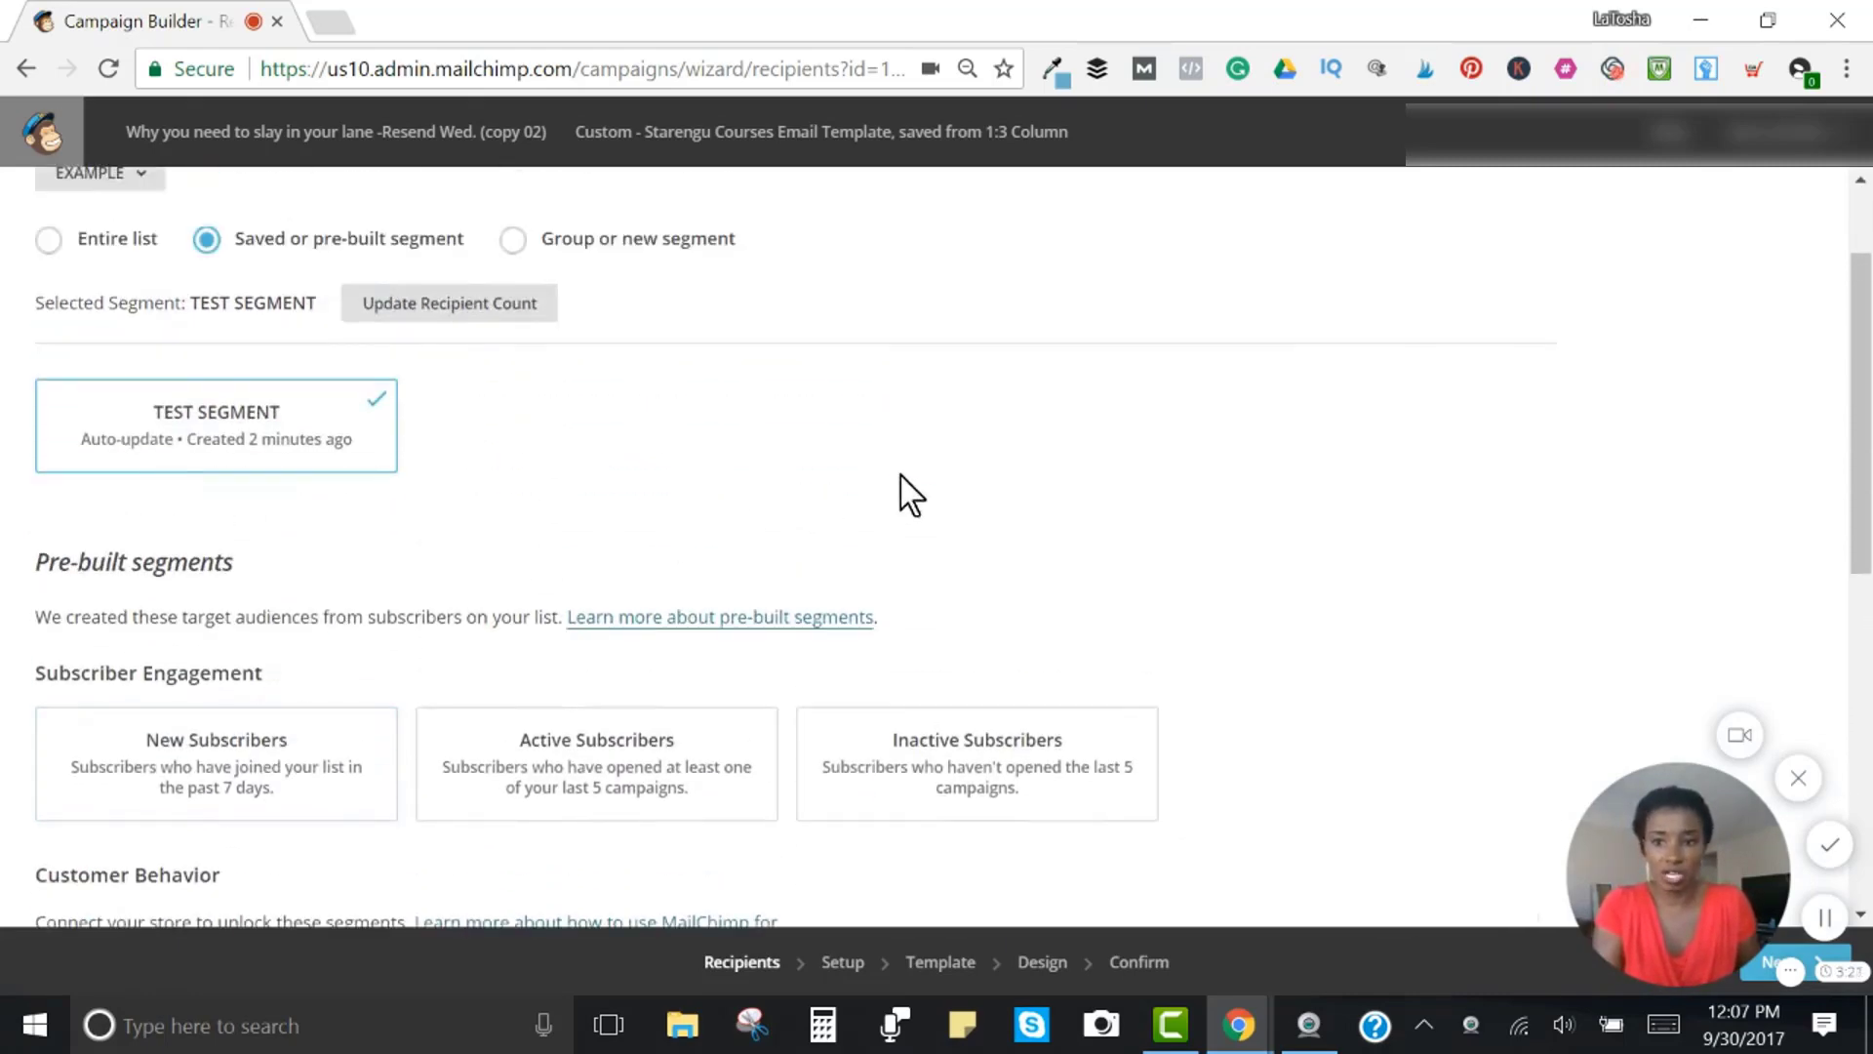
{"action": "scroll", "coordinate": [1144, 546], "scroll_direction": "down", "scroll_amount": 5}
{"action": "scroll", "coordinate": [1145, 549], "scroll_direction": "down", "scroll_amount": 2}
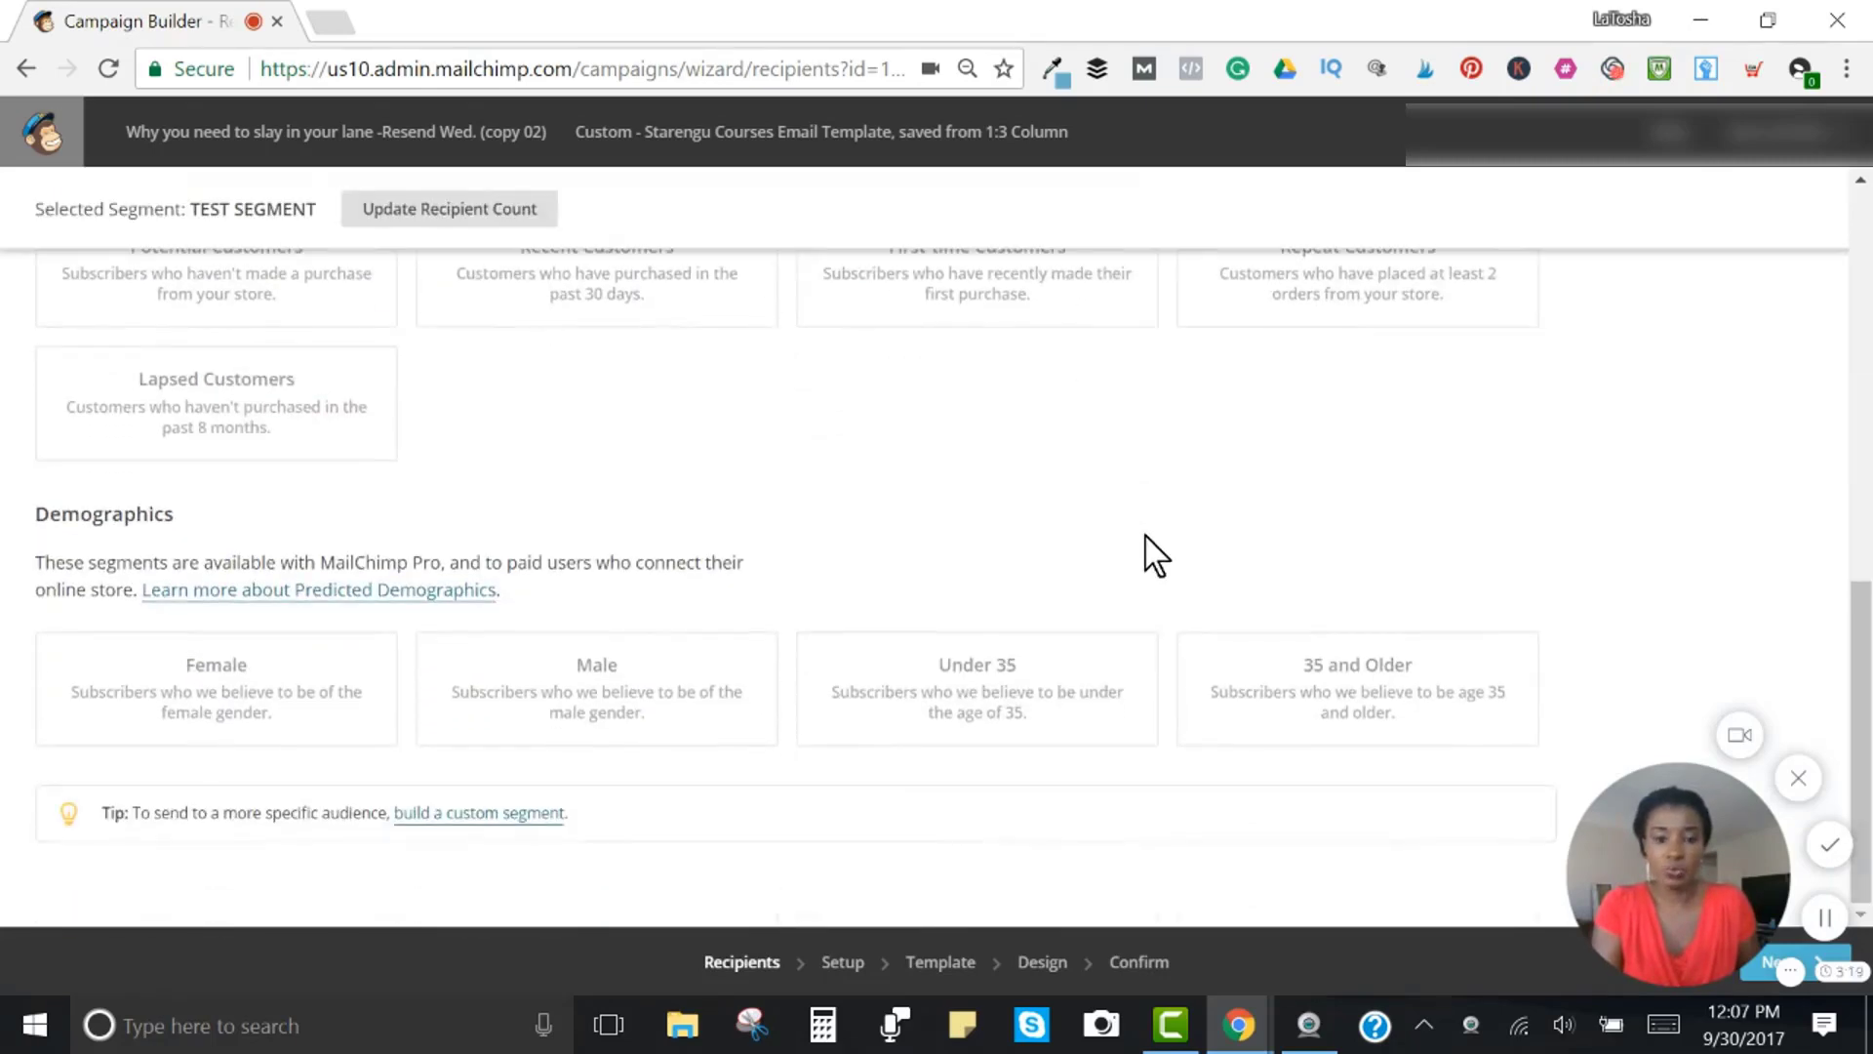
{"action": "scroll", "coordinate": [1146, 548], "scroll_direction": "up", "scroll_amount": 10}
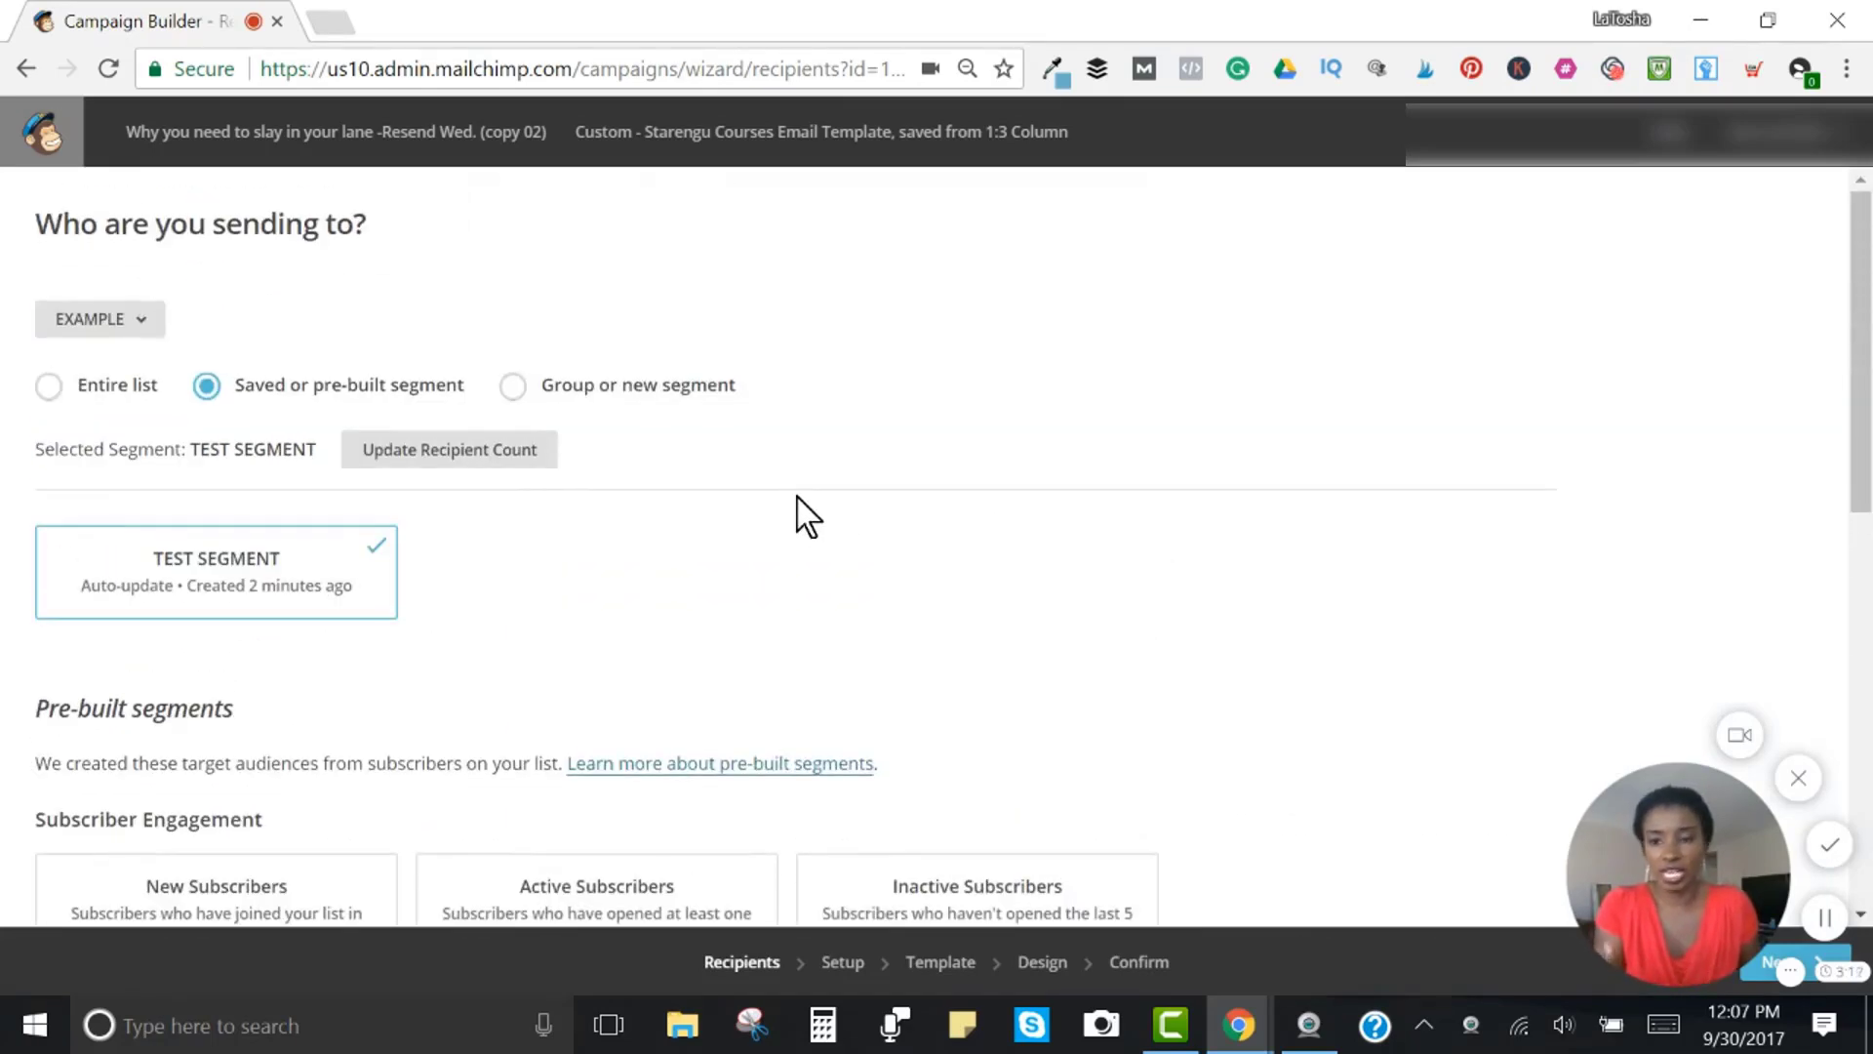
{"action": "left_click", "coordinate": [454, 470]}
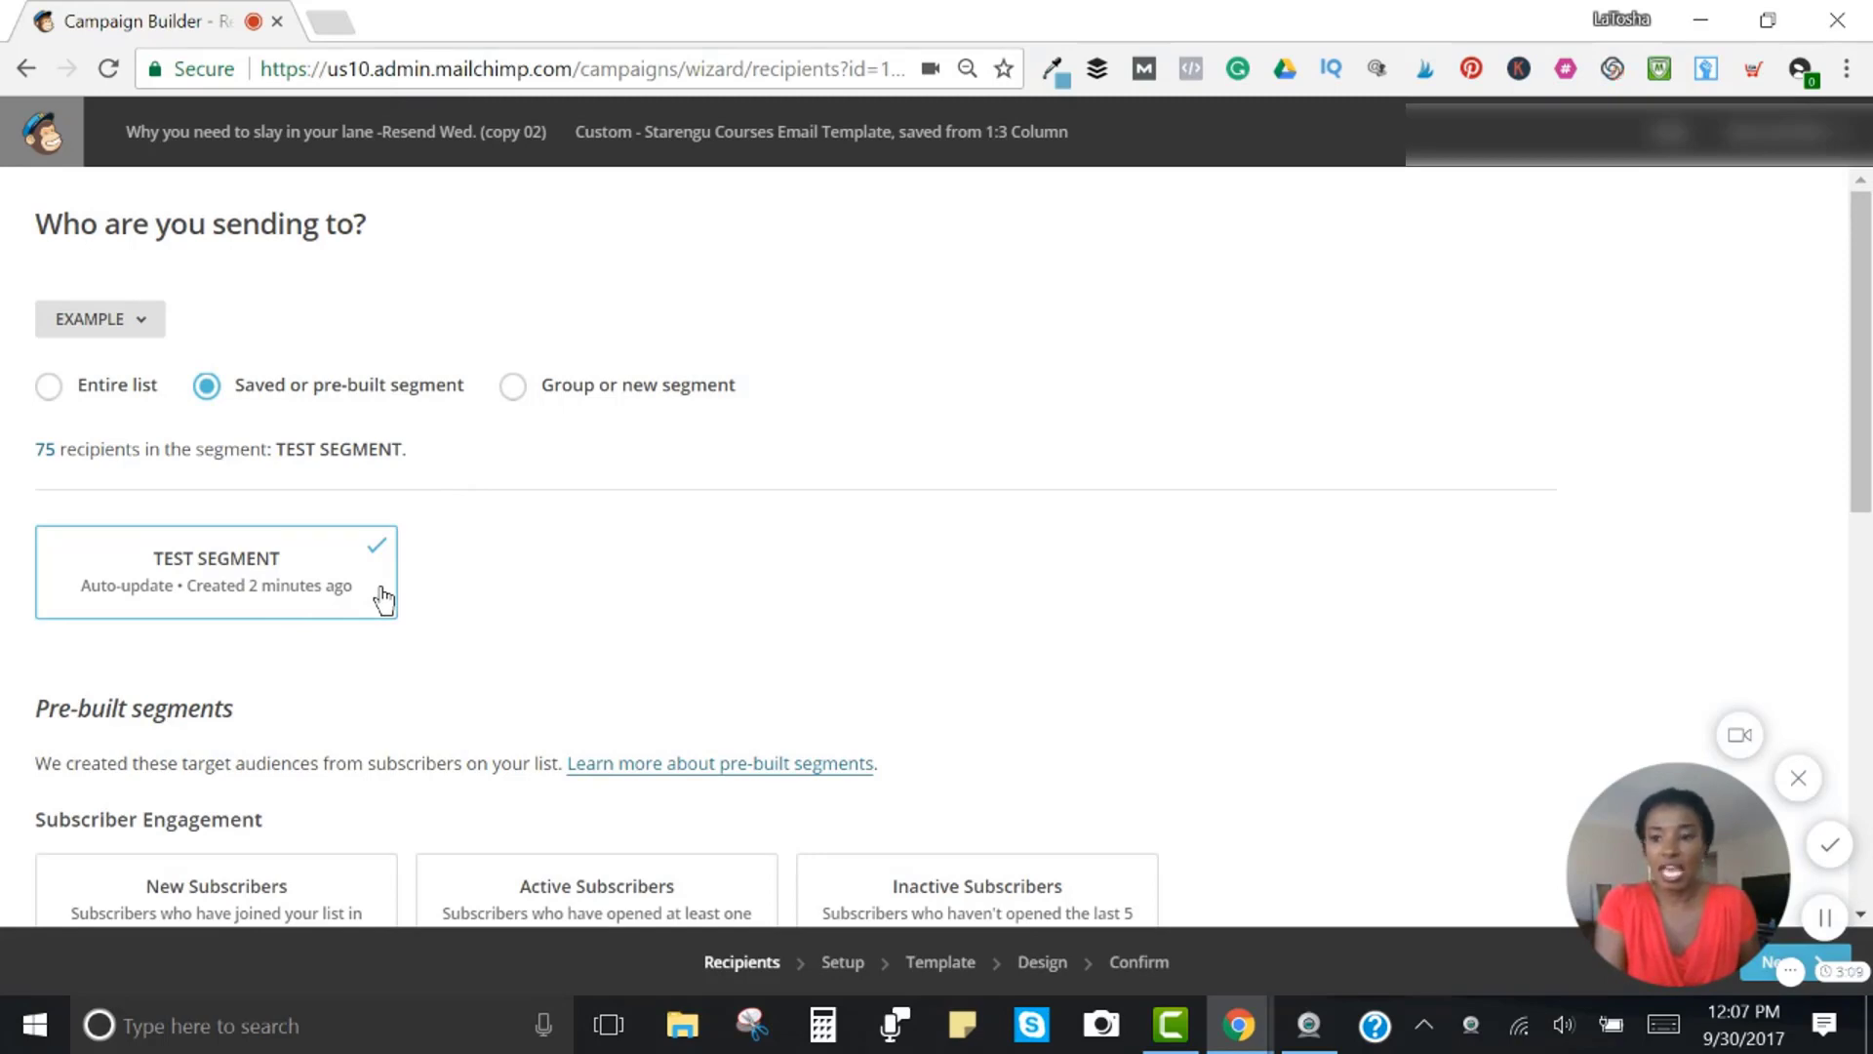
{"action": "scroll", "coordinate": [390, 605], "scroll_direction": "down", "scroll_amount": 6}
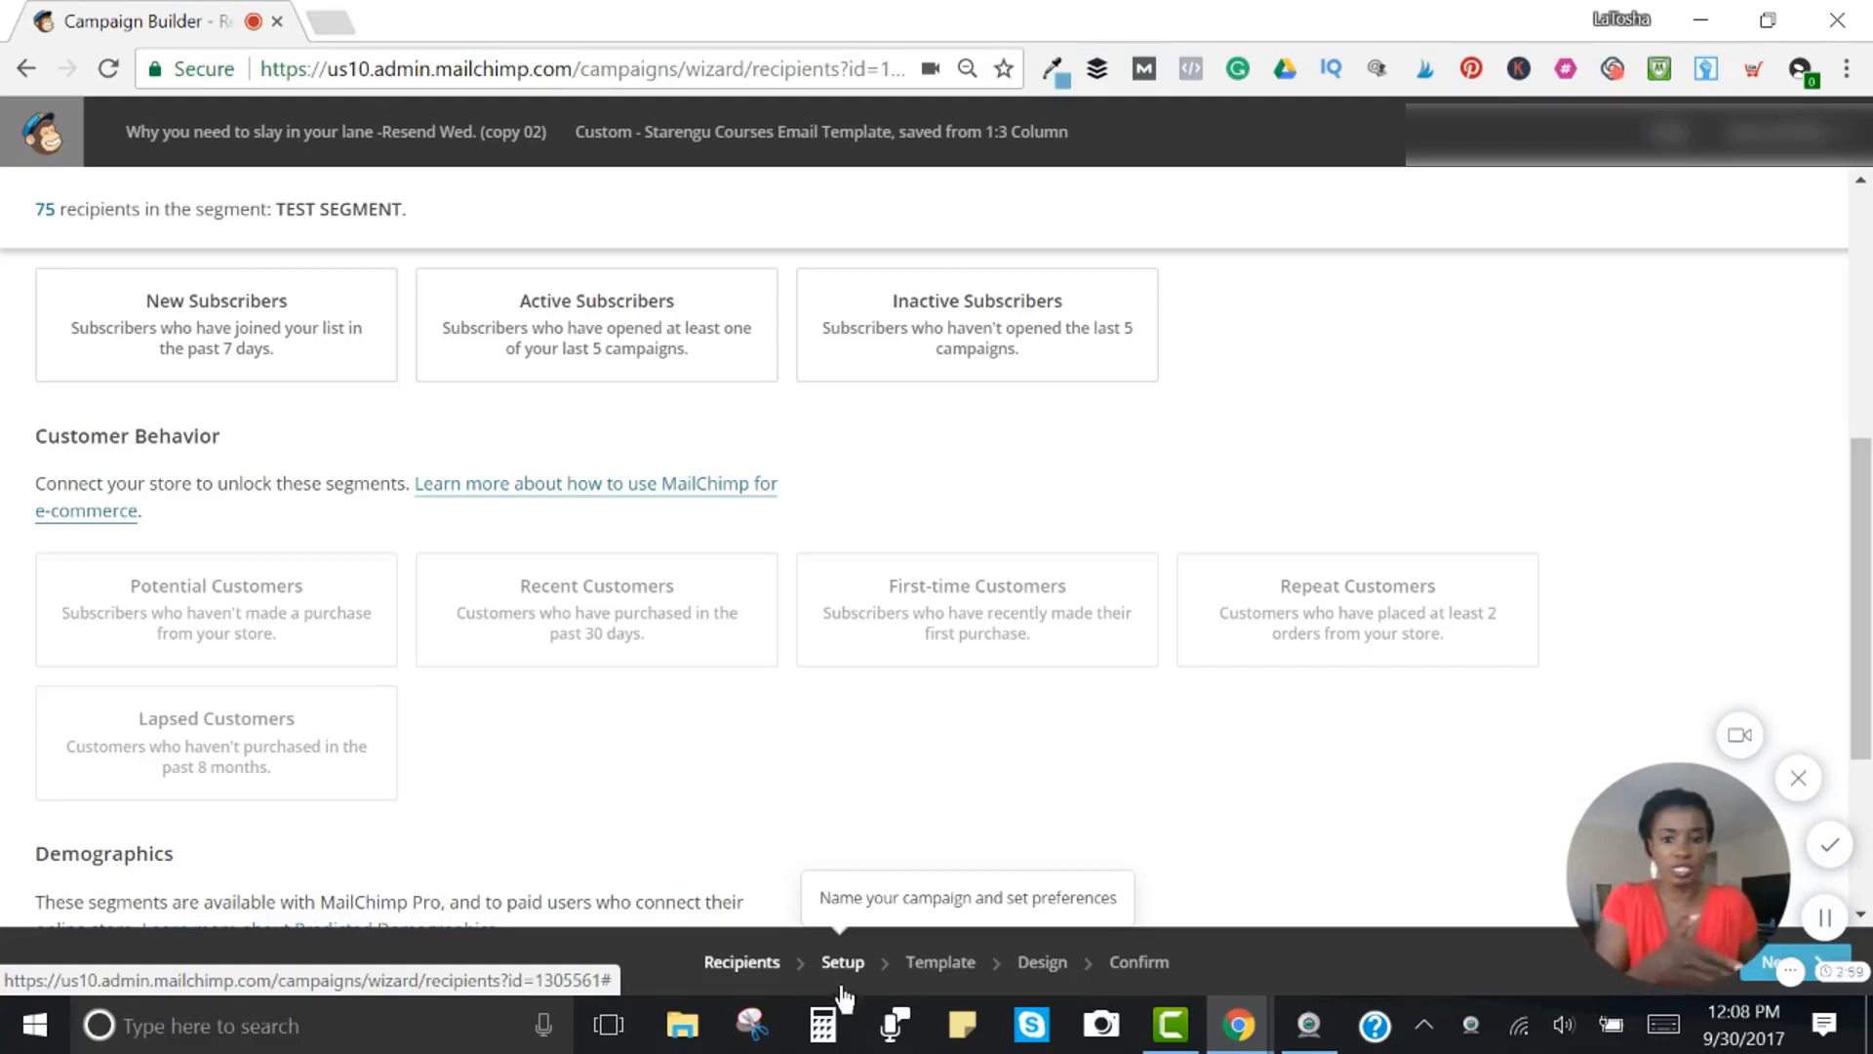
{"action": "scroll", "coordinate": [819, 878], "scroll_direction": "up", "scroll_amount": 3}
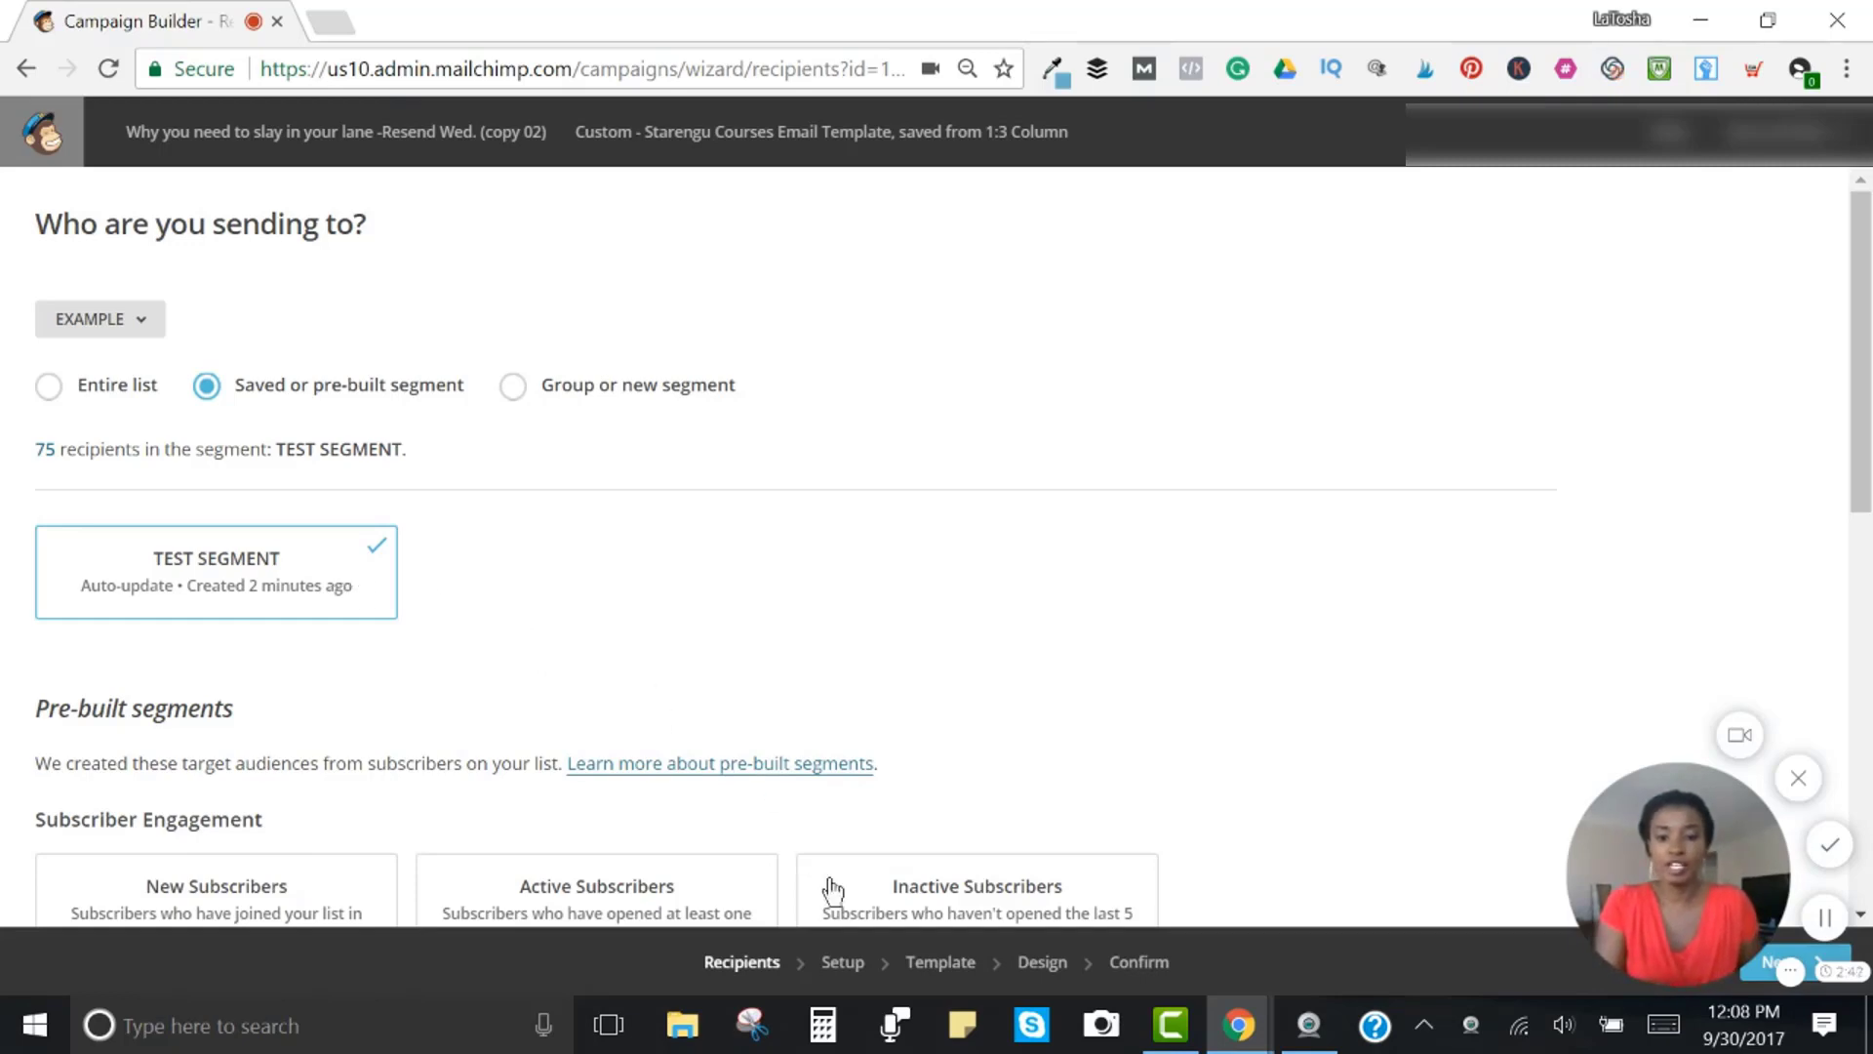
Advance copy 02 through Setup and Template to the Confirm checklist.
{"action": "left_click", "coordinate": [844, 964]}
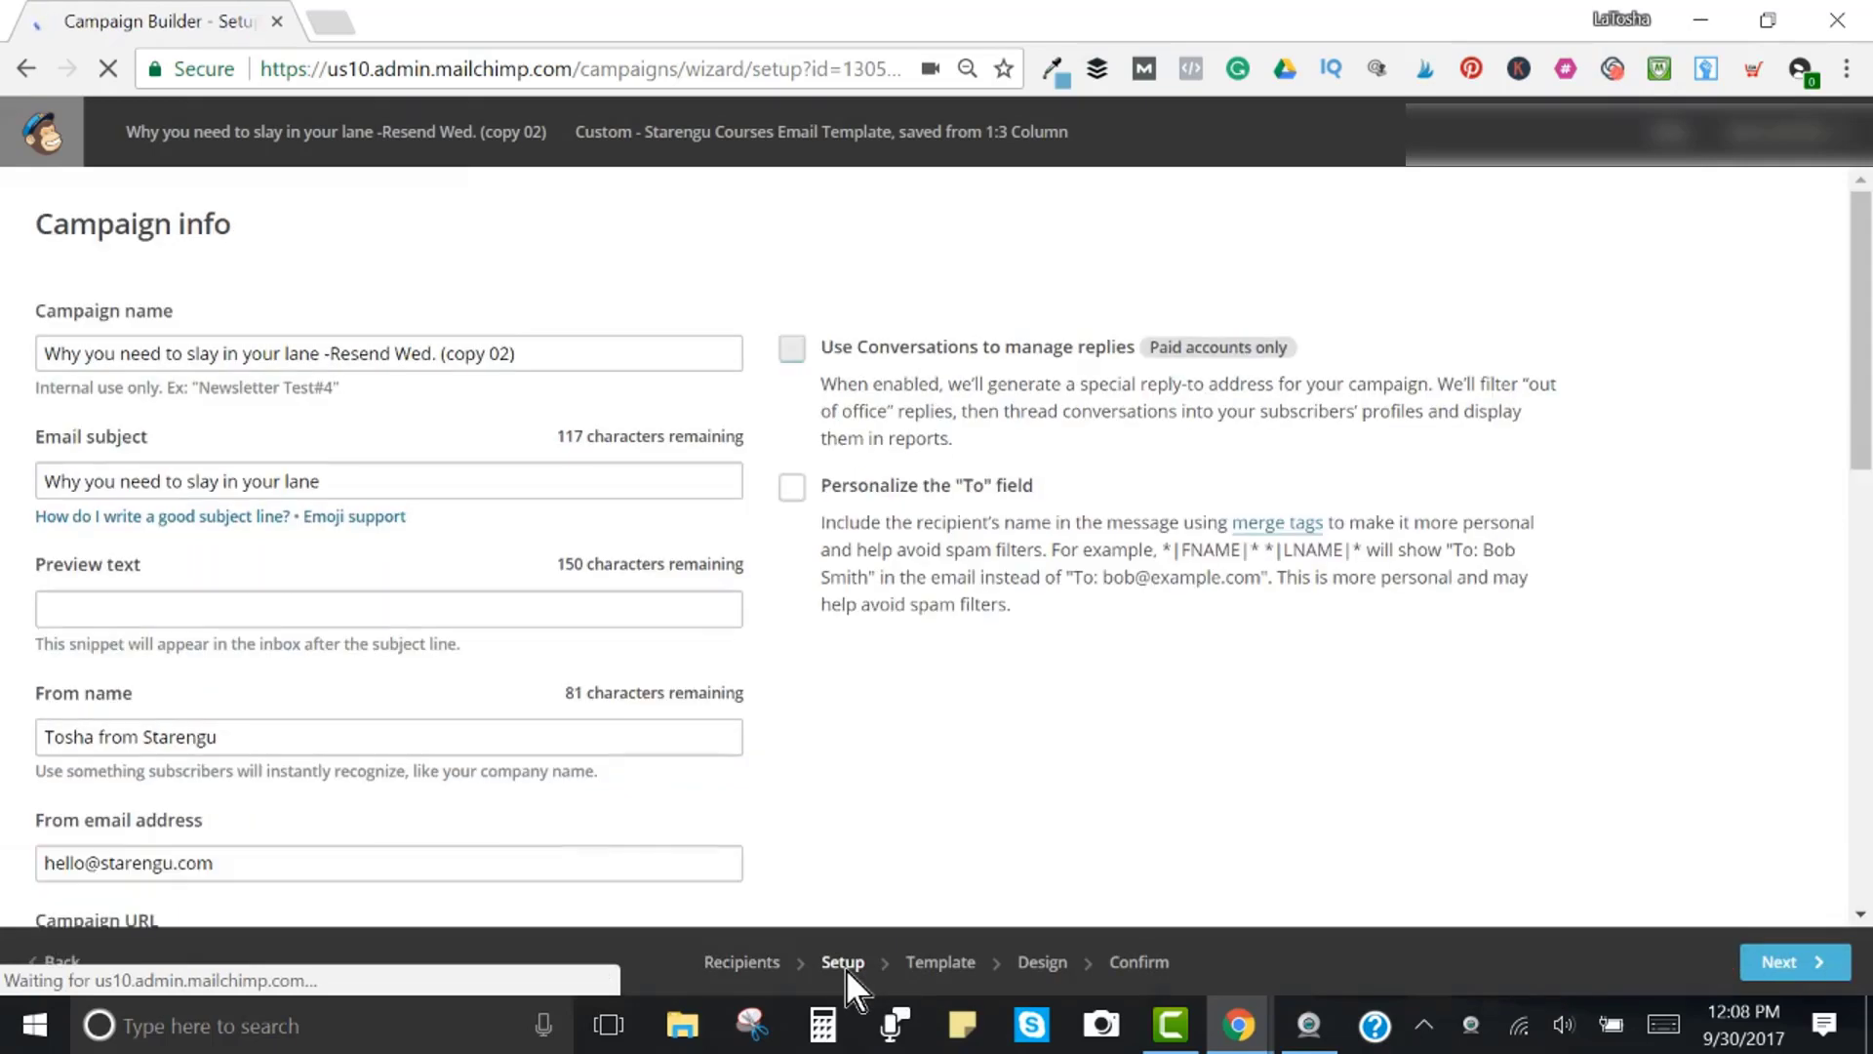
{"action": "left_click", "coordinate": [942, 964]}
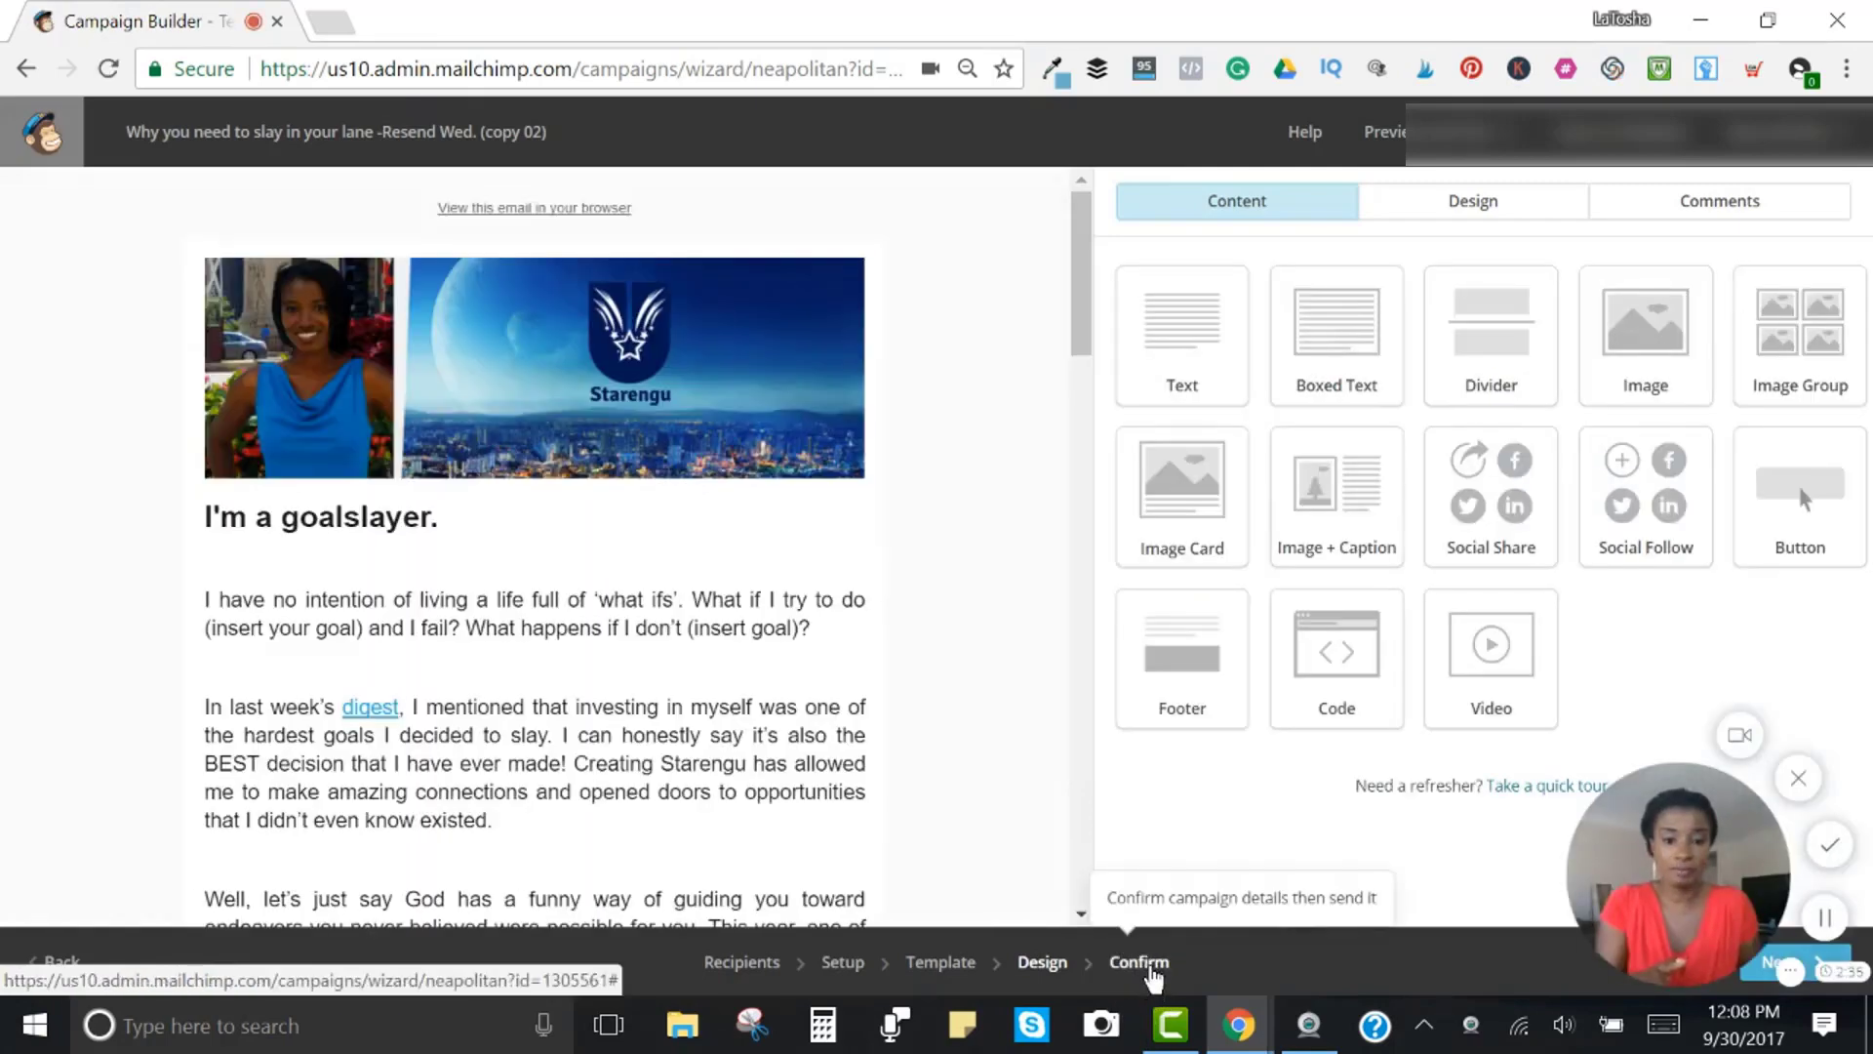
{"action": "left_click", "coordinate": [1157, 963]}
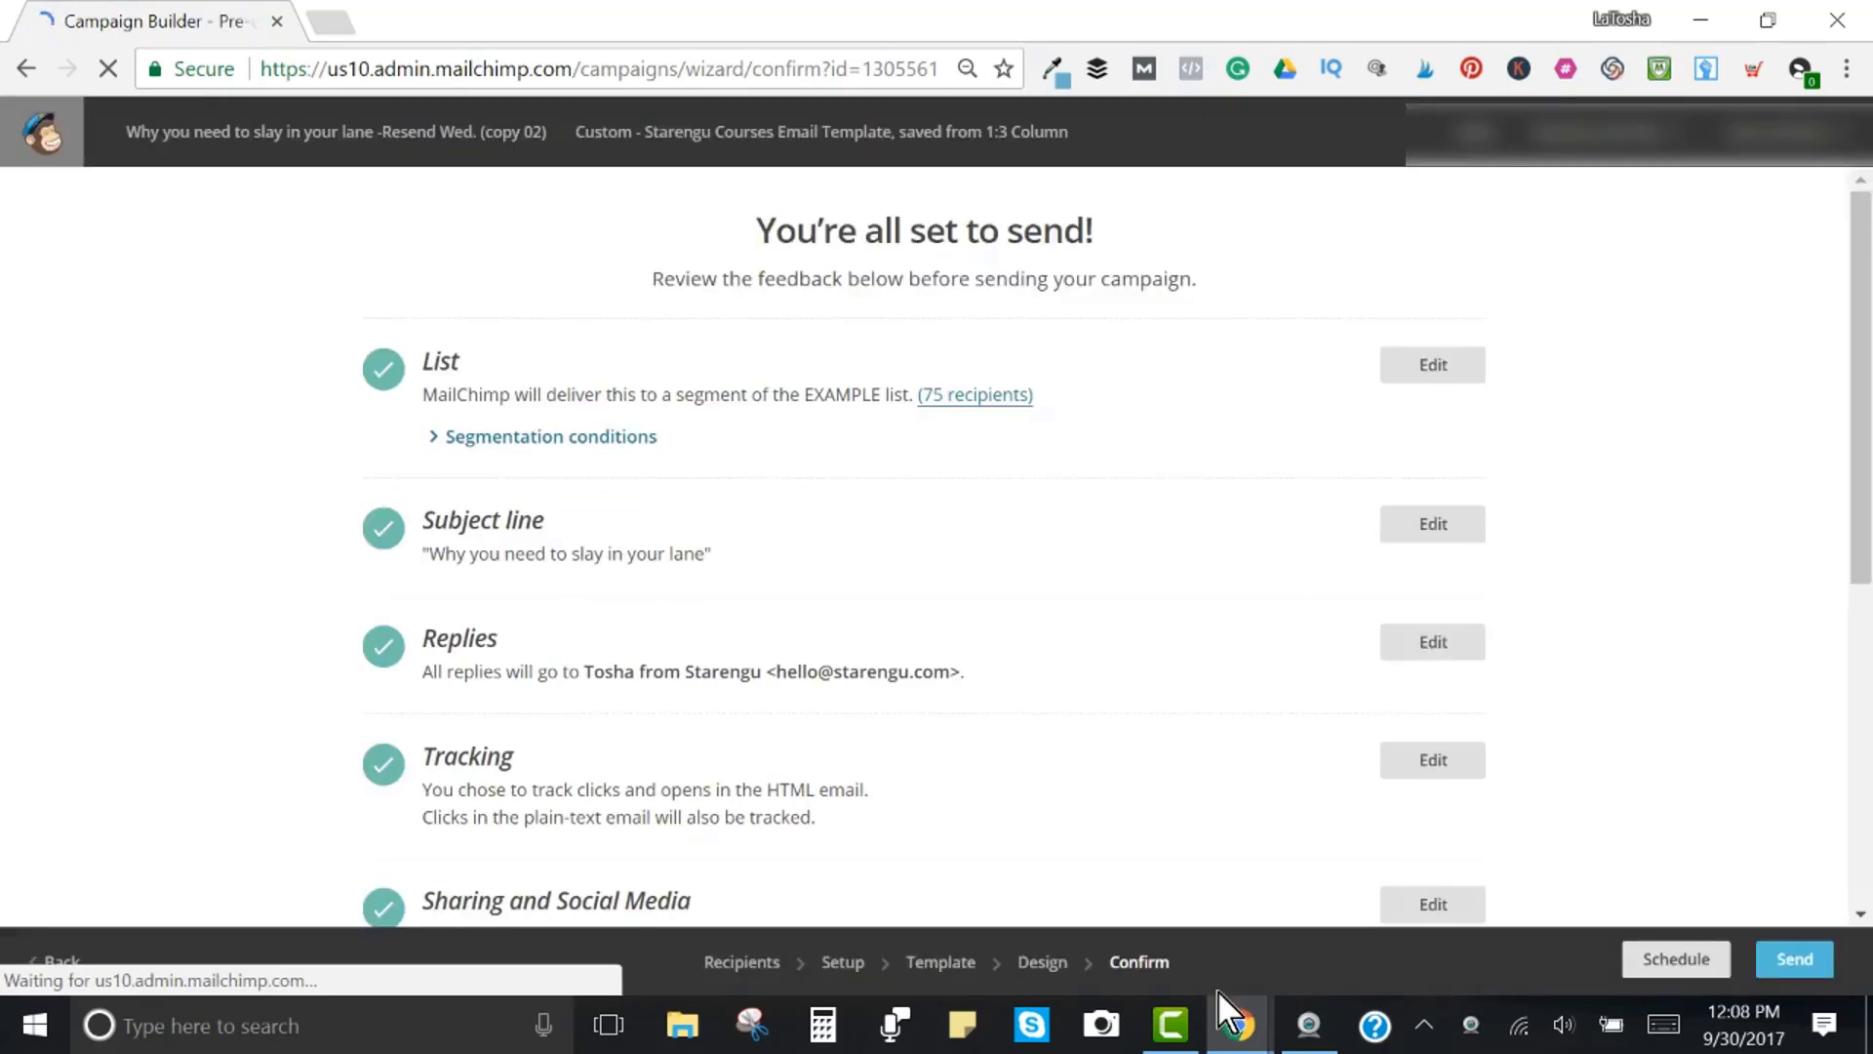
{"action": "scroll", "coordinate": [1074, 824], "scroll_direction": "down", "scroll_amount": 6}
{"action": "mouse_move", "coordinate": [1618, 976]}
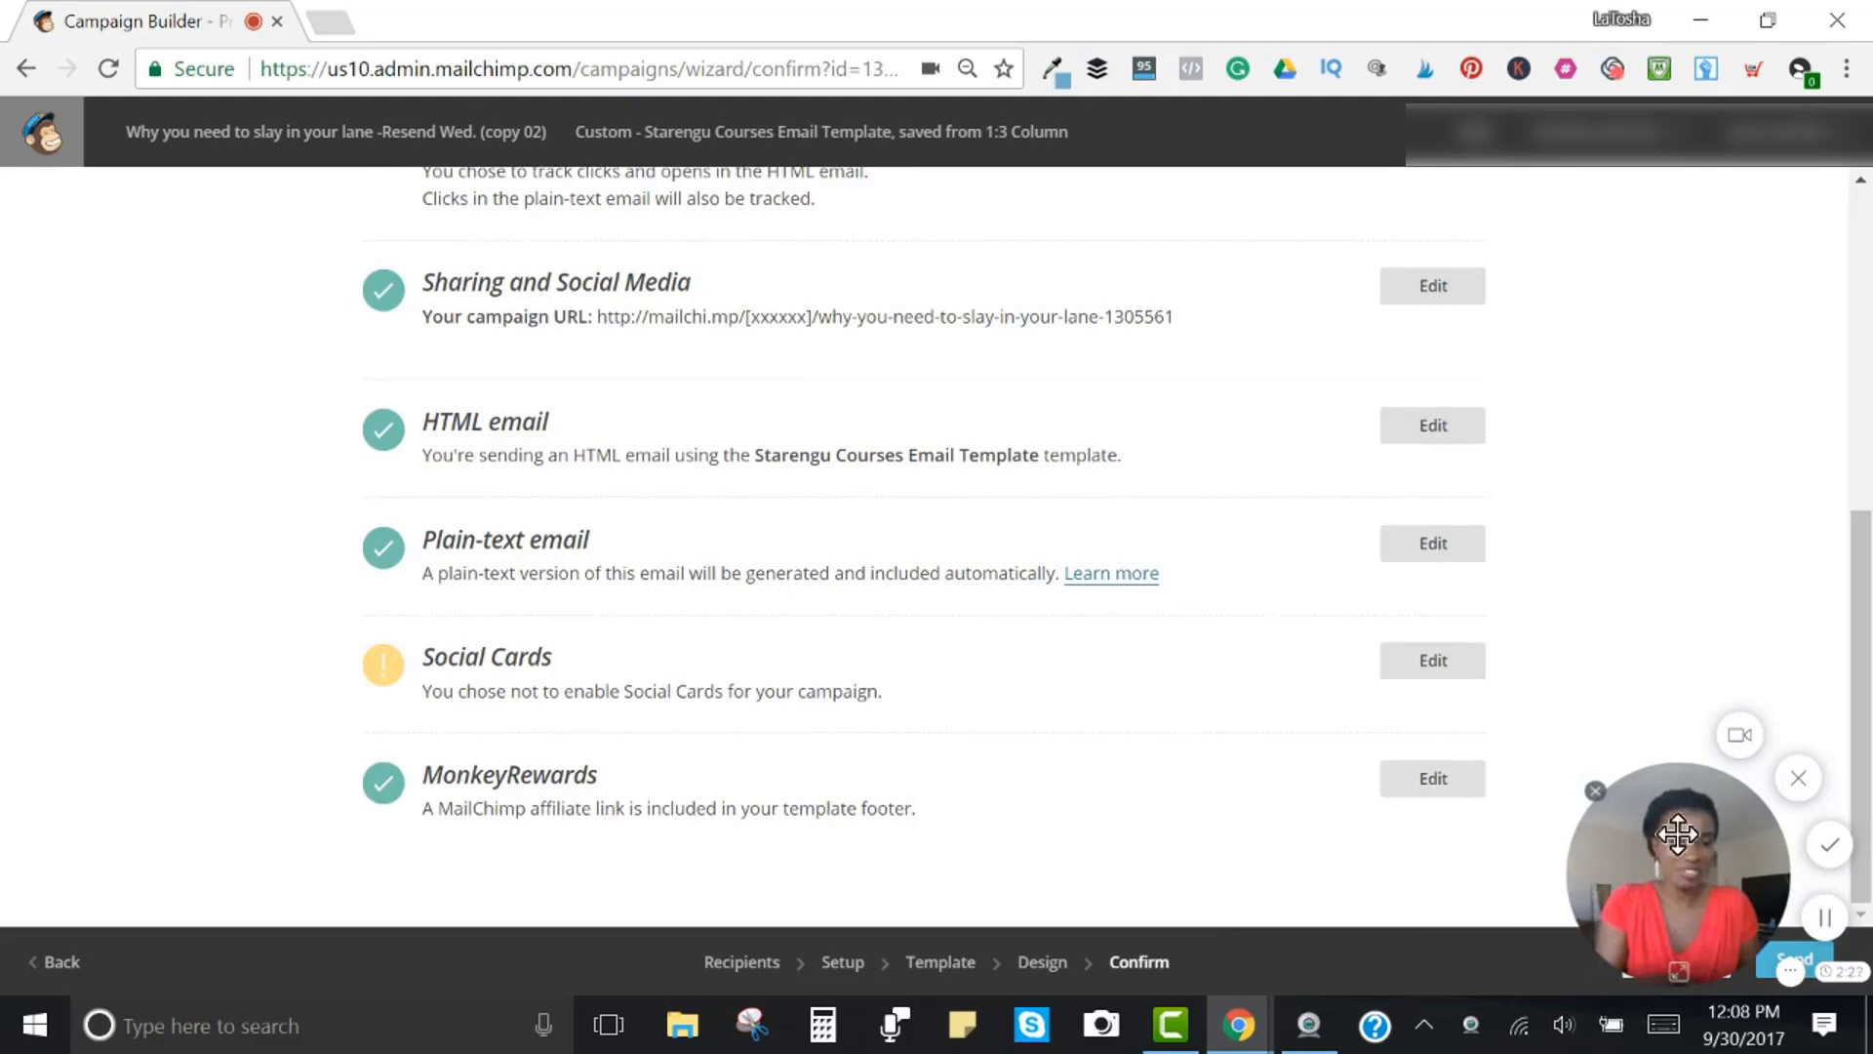
{"action": "left_click_drag", "start_coordinate": [1646, 930], "coordinate": [1411, 895]}
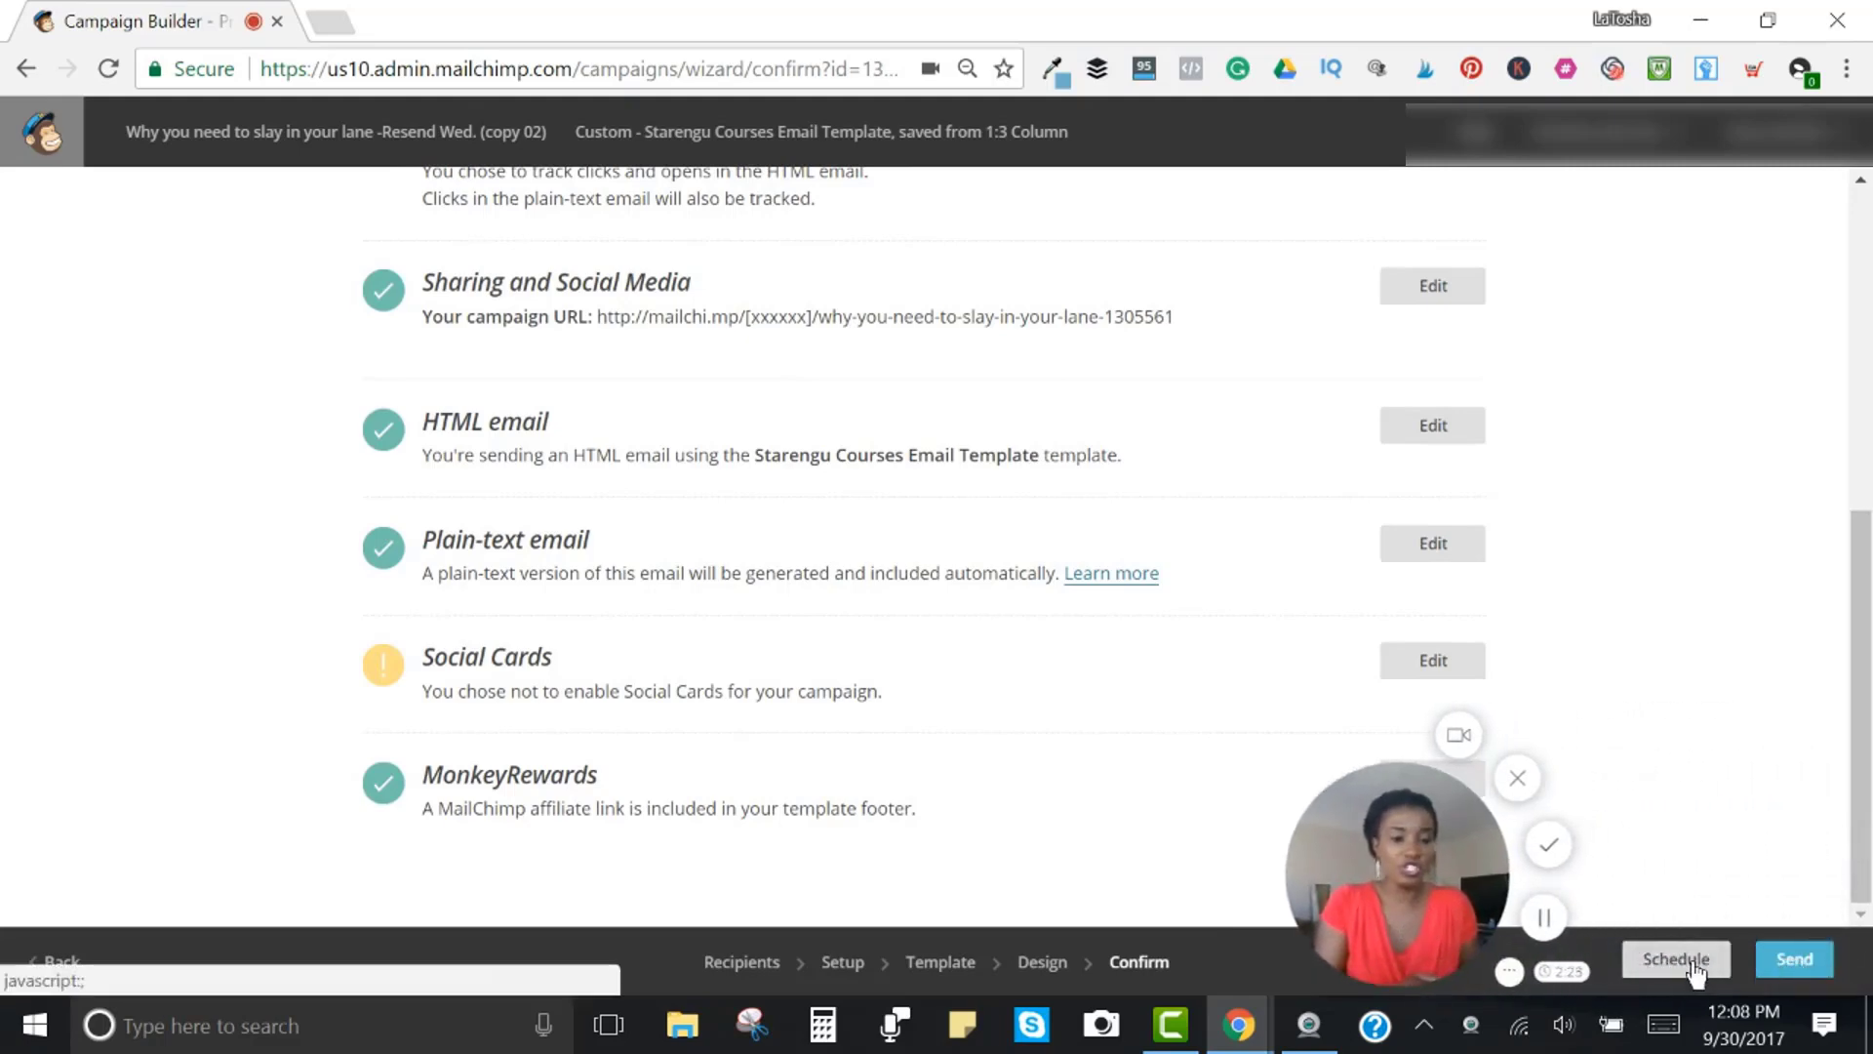